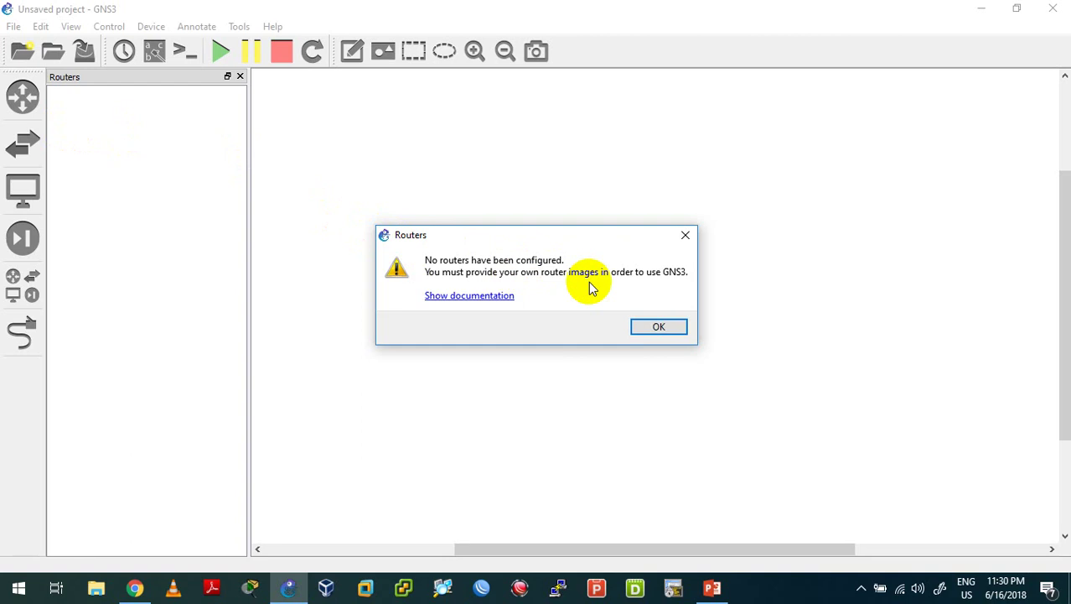
- Examine the device categories: routers, switches, end devices, security devices and all devices, plus the link tool
left_click(661, 326)
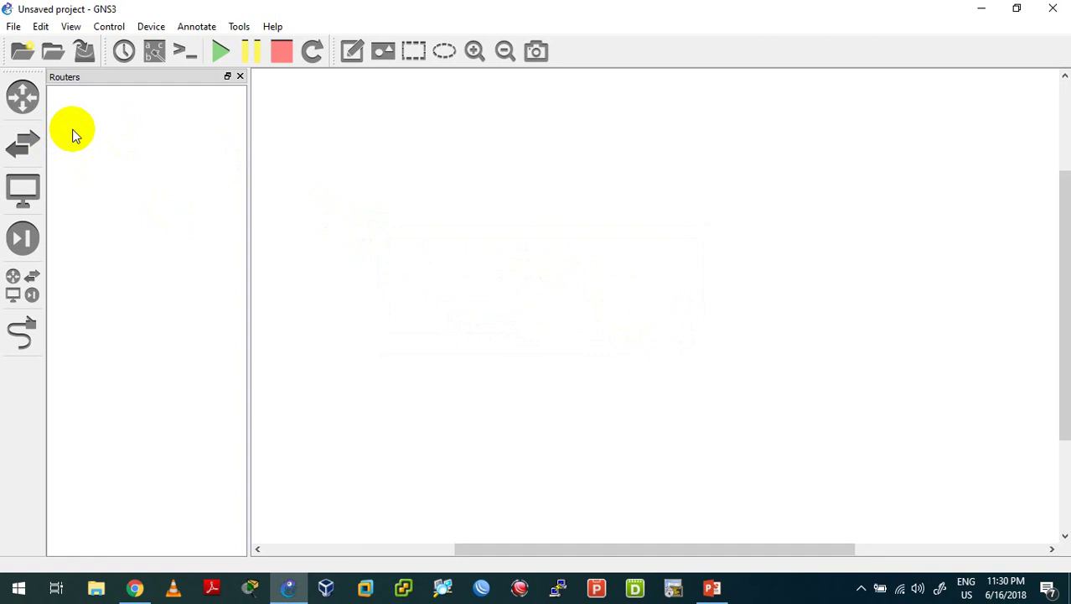
left_click(35, 107)
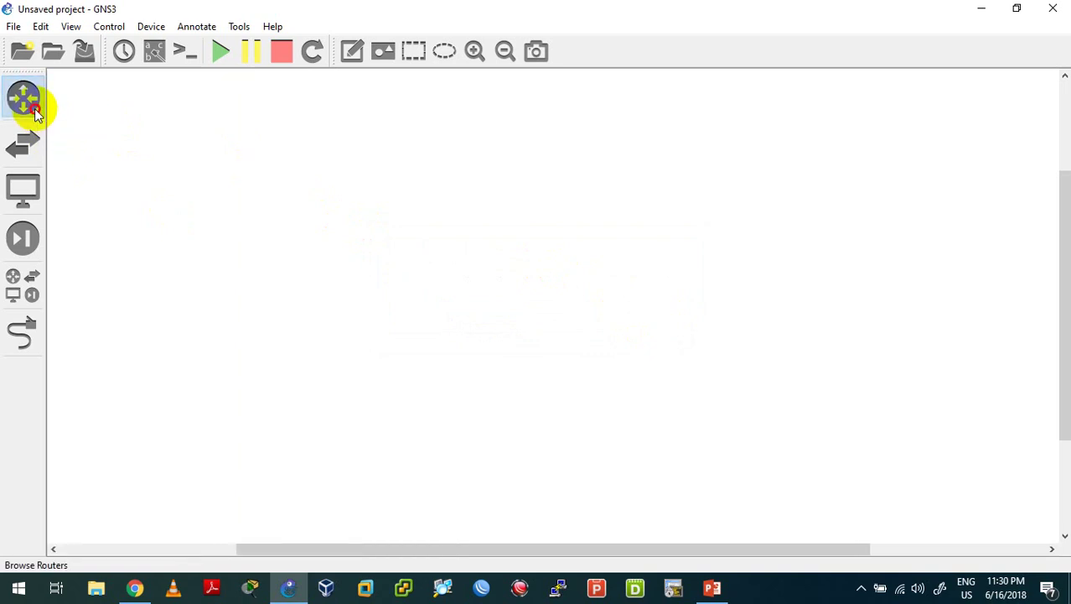
left_click(35, 107)
left_click(648, 326)
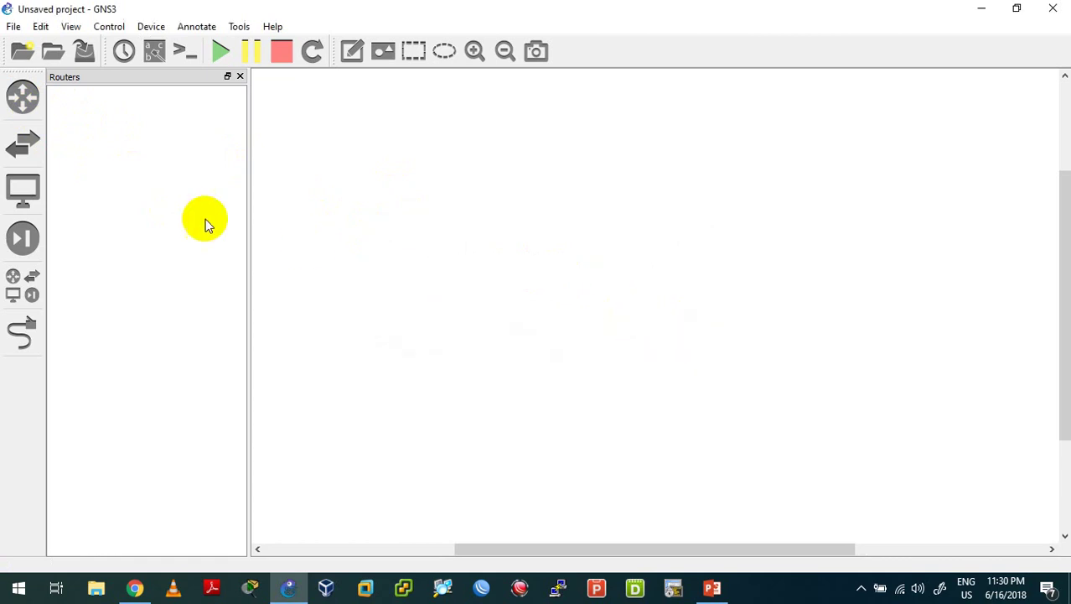
left_click(34, 147)
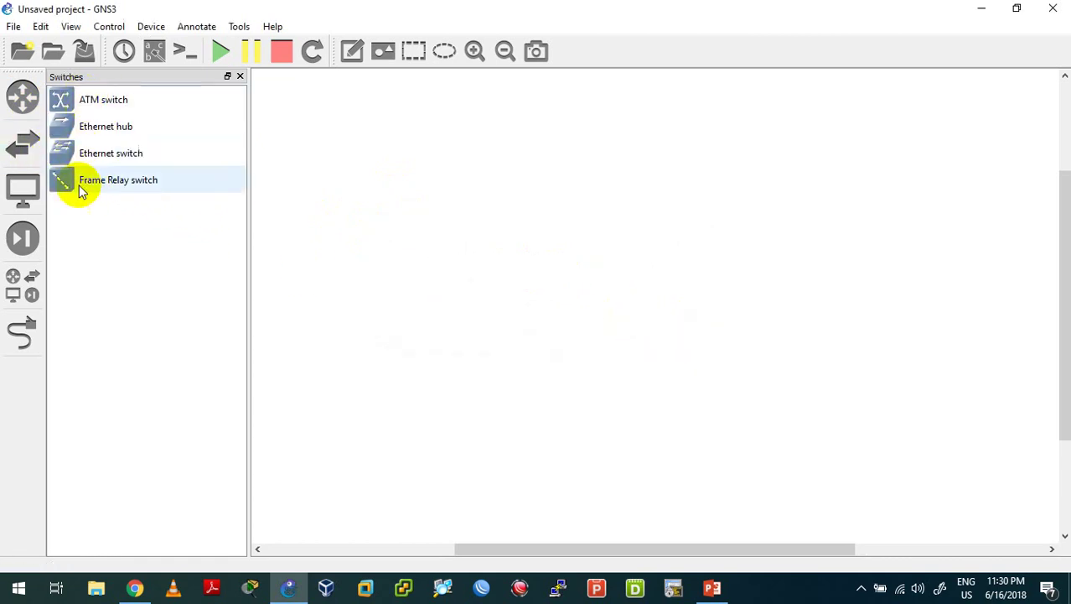
left_click(23, 190)
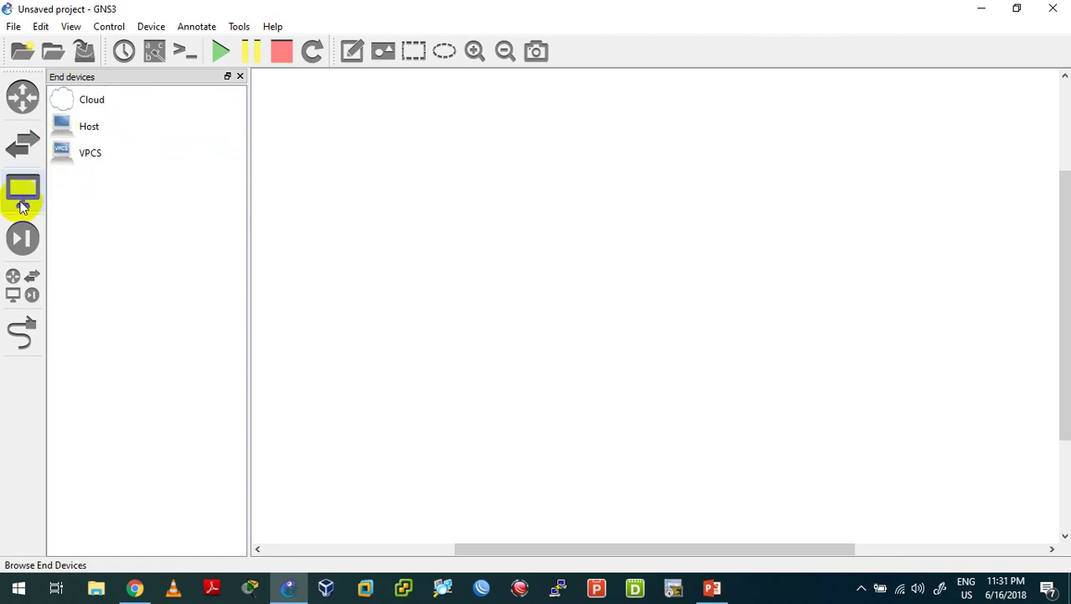
left_click(23, 239)
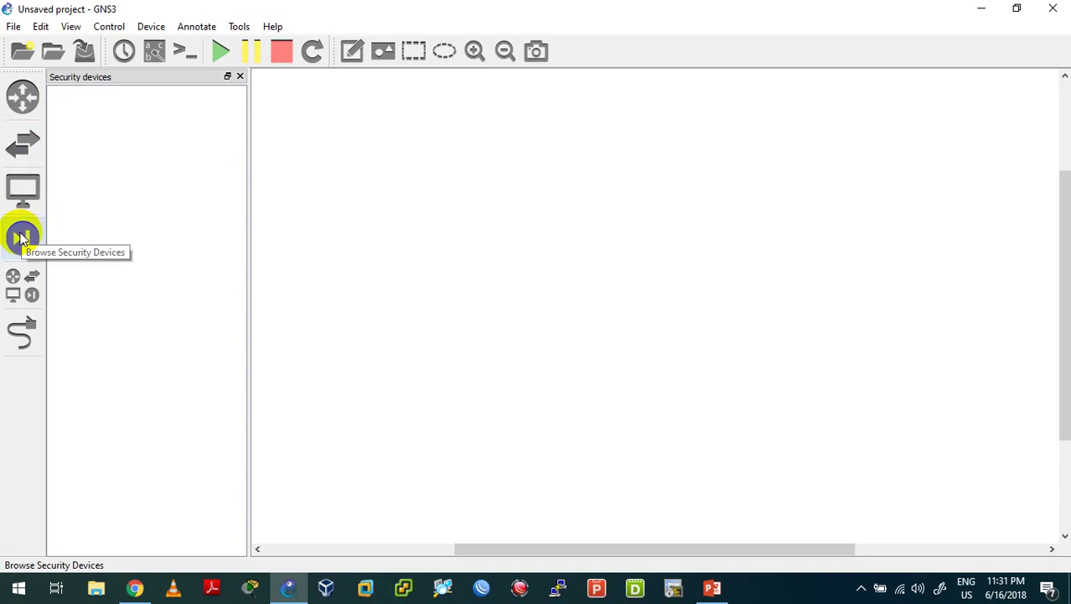
left_click(20, 291)
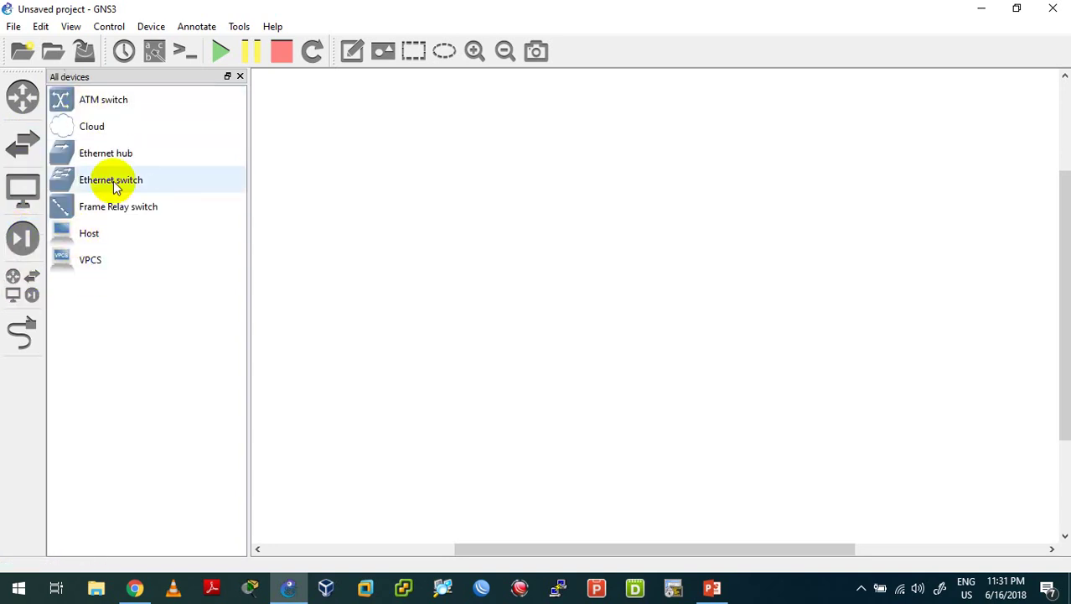
left_click(18, 338)
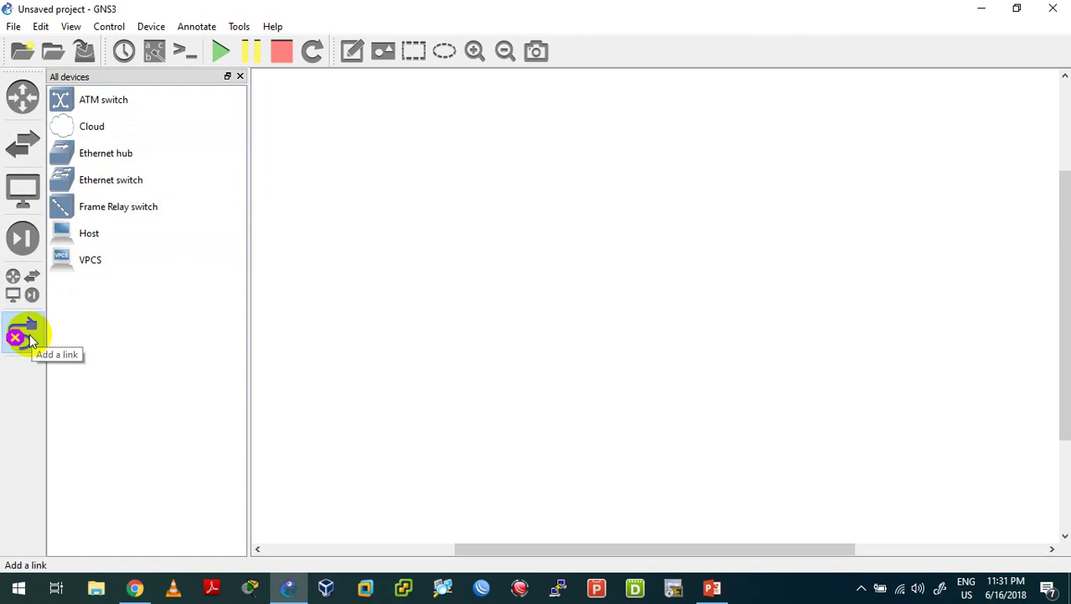
left_click(27, 336)
left_click(25, 101)
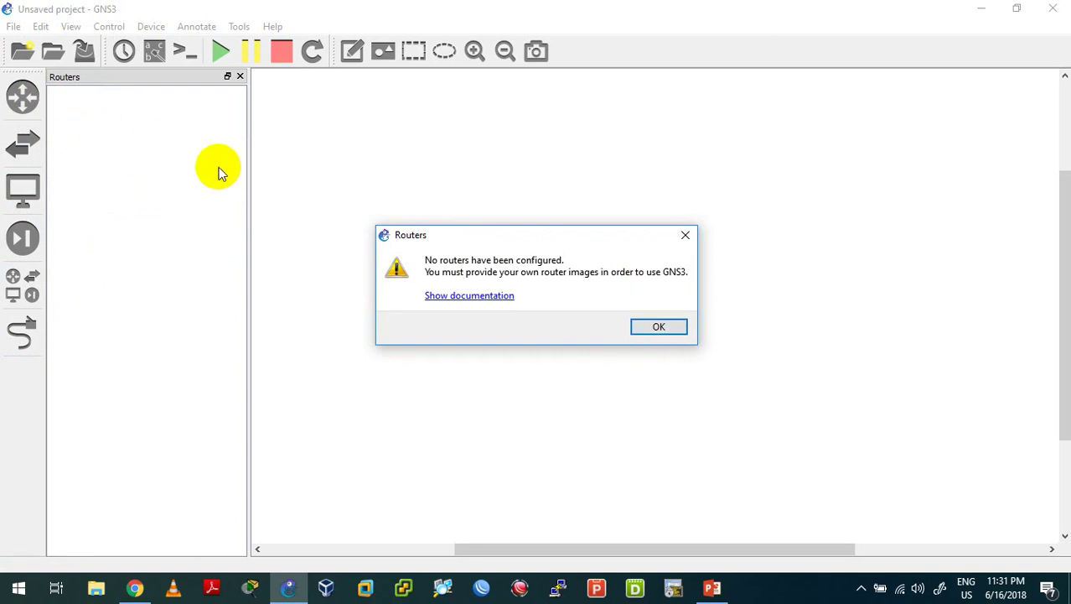
left_click(658, 326)
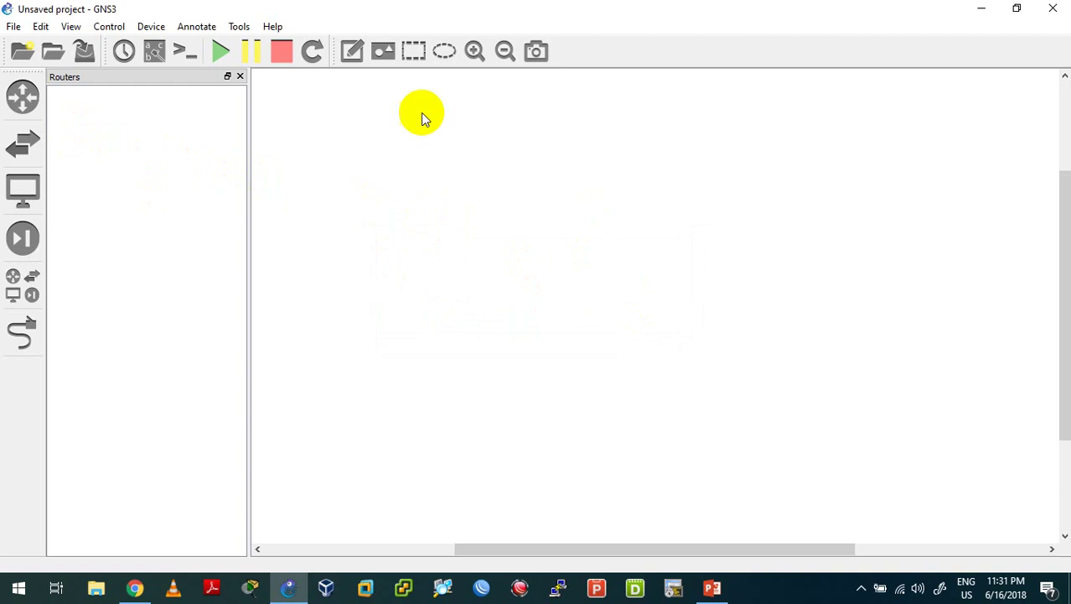
- Look through the router image folders in GNS3 and Xshell5 > IOS > GNS3 IOS image on the desktop, and close the folder window
left_click_drag(317, 9, 498, 26)
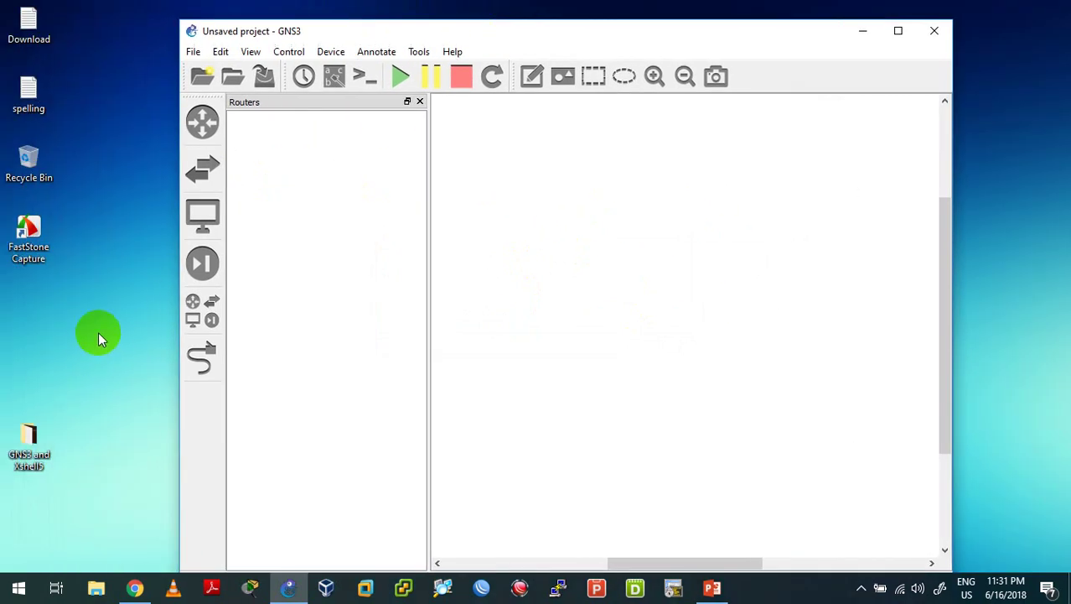
left_click_drag(28, 443, 89, 311)
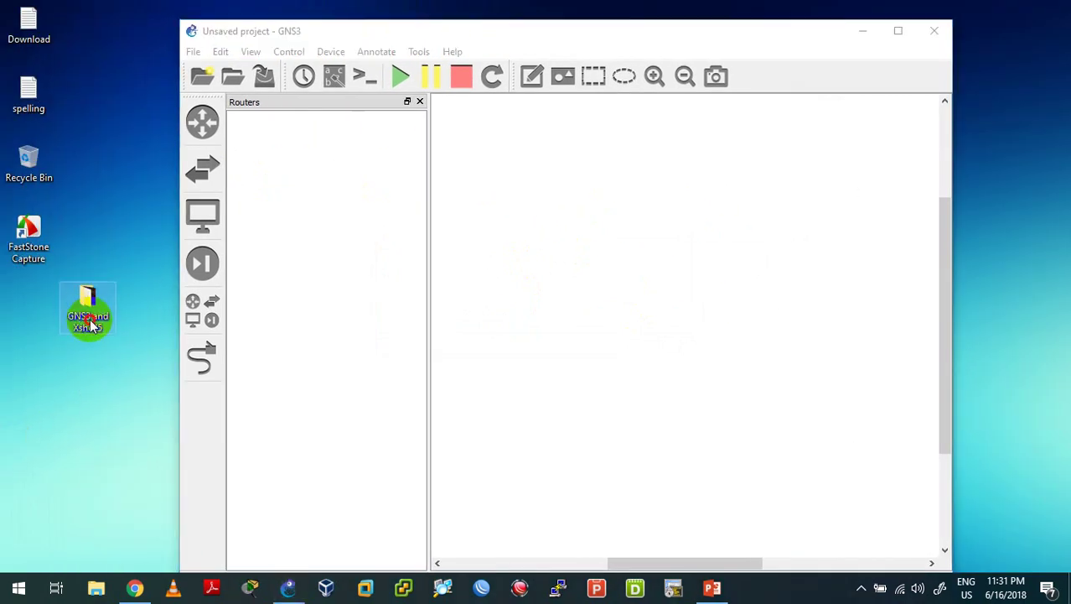
double_click(89, 310)
double_click(529, 174)
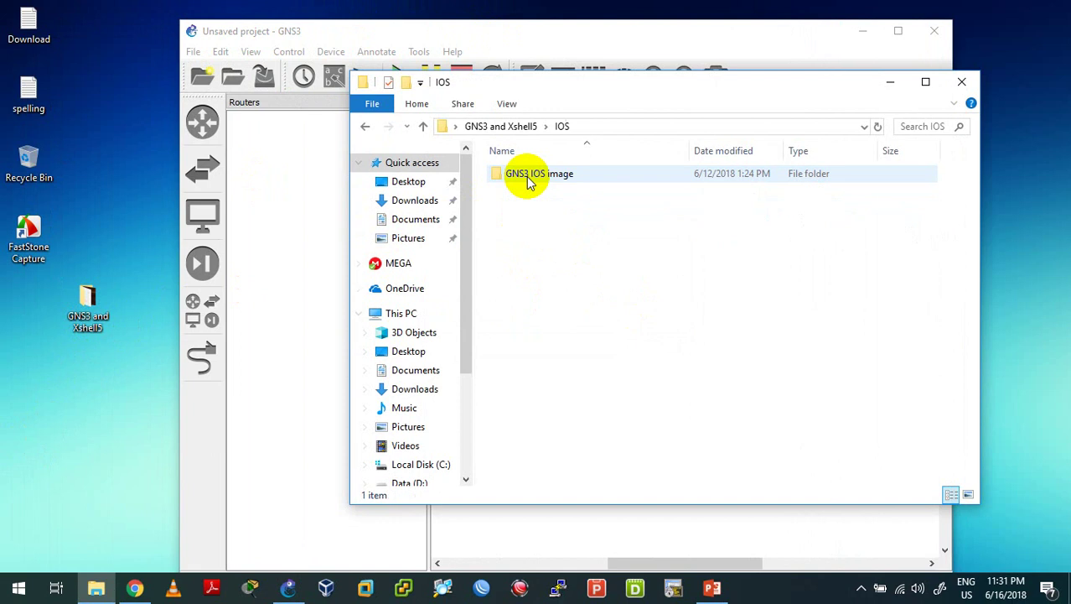
double_click(538, 178)
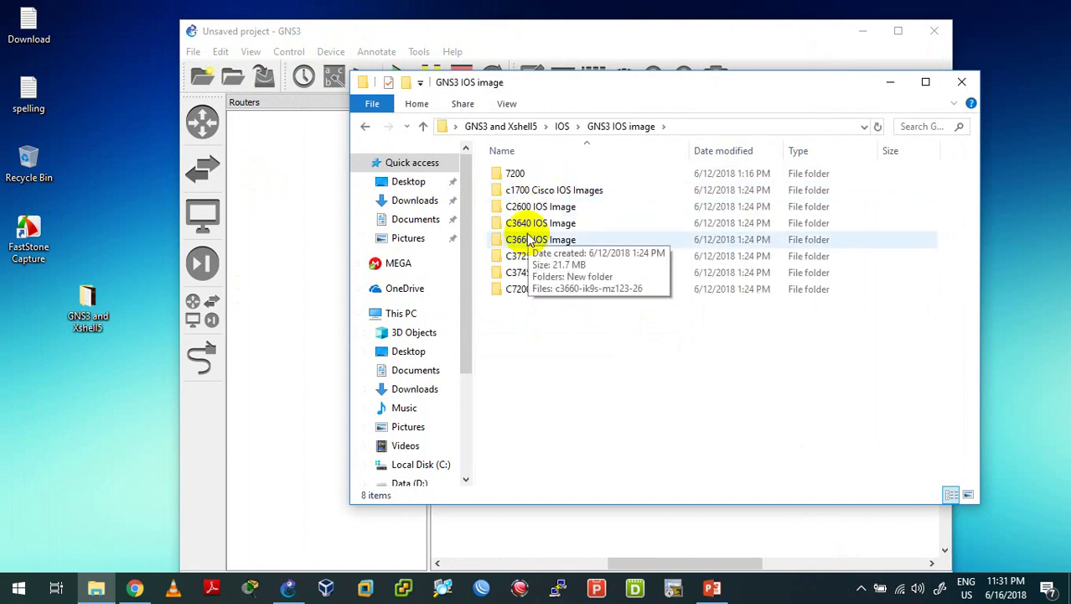
left_click(962, 82)
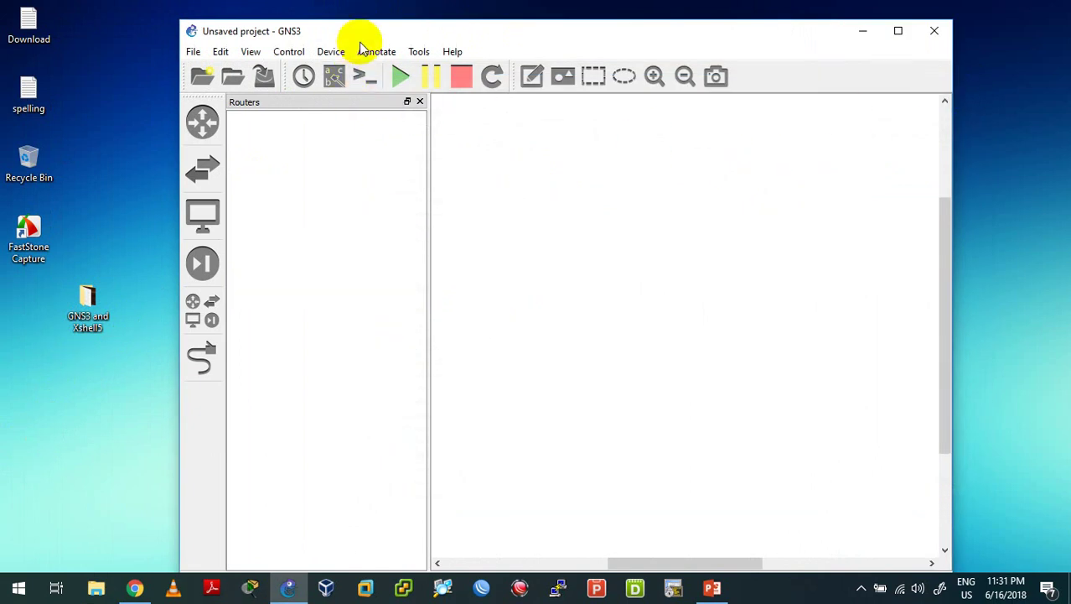
- Start a new Dynamips IOS router template in the preferences, with the New Image option as its image source
left_click(221, 53)
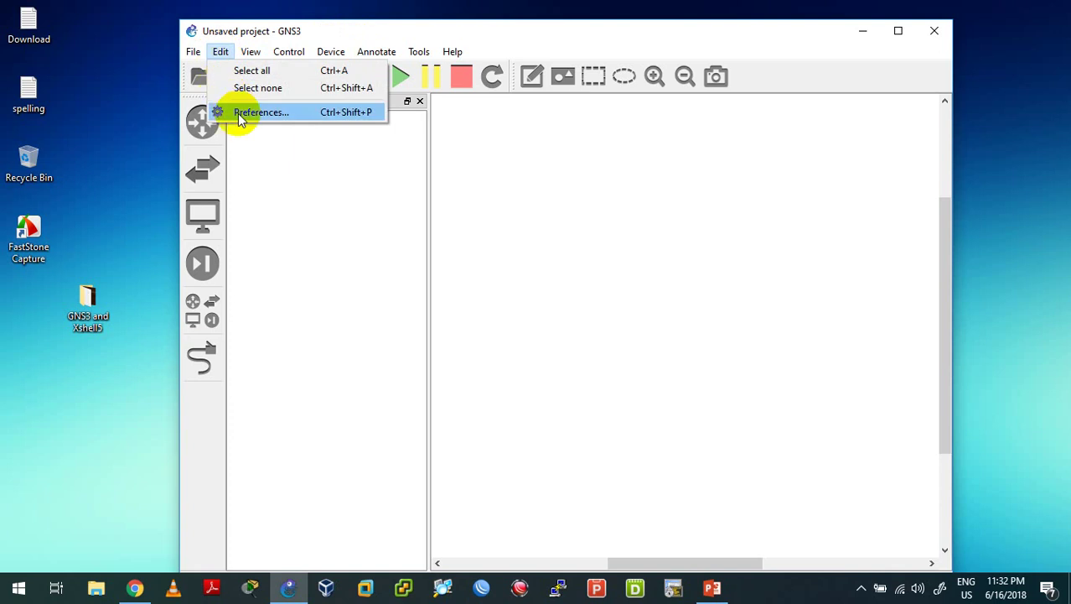
left_click(264, 113)
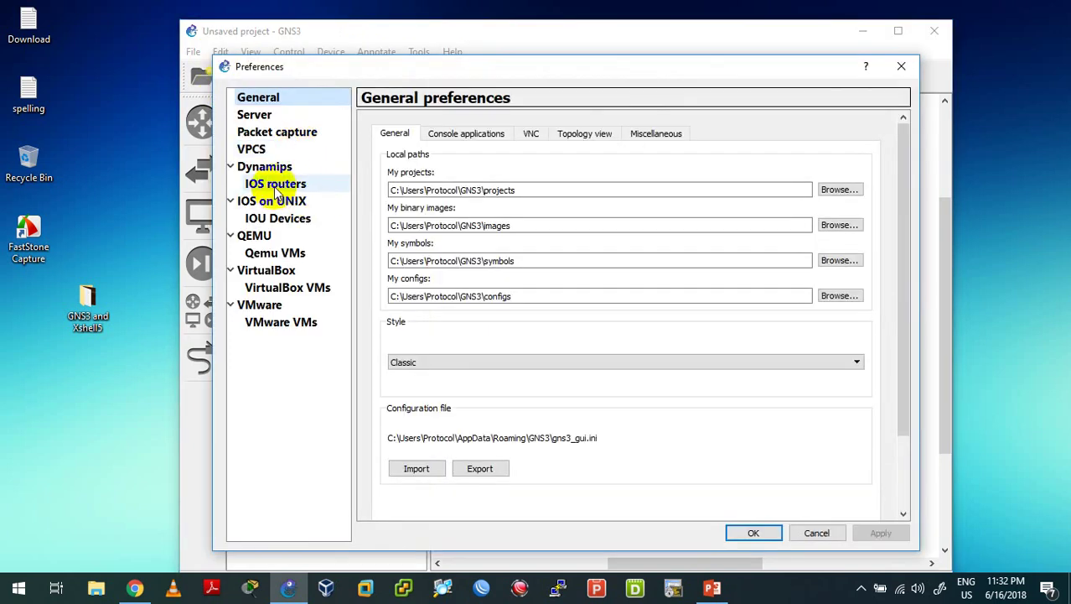
left_click(276, 188)
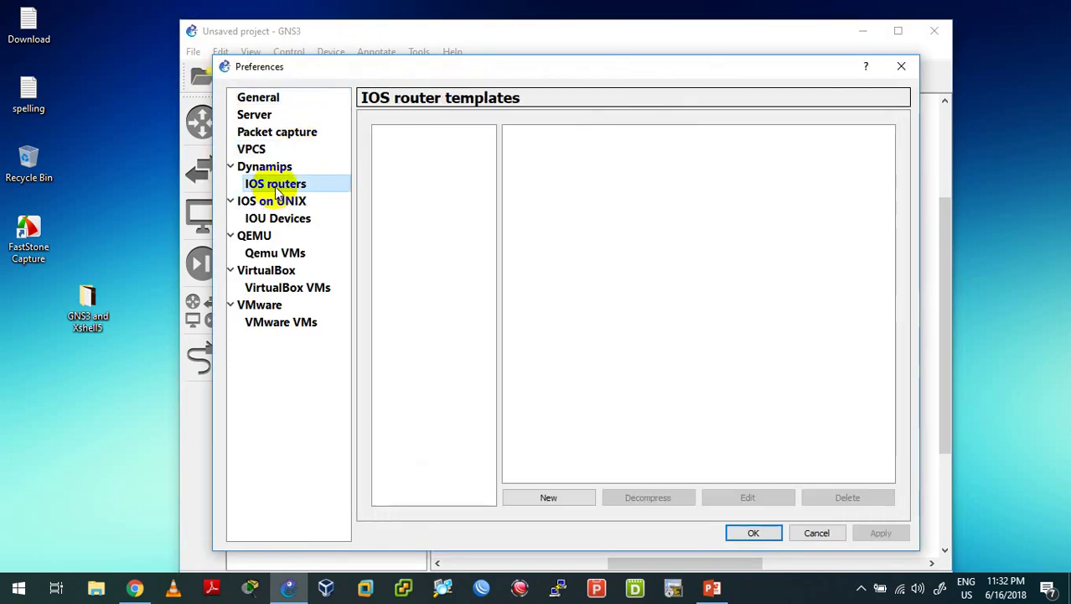
left_click(541, 496)
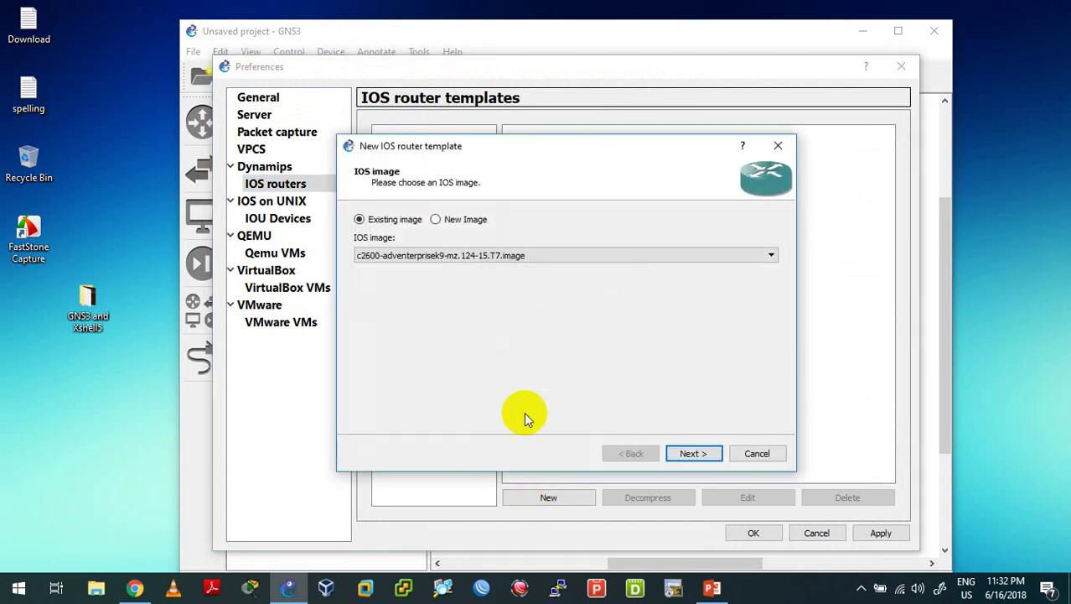
left_click(462, 220)
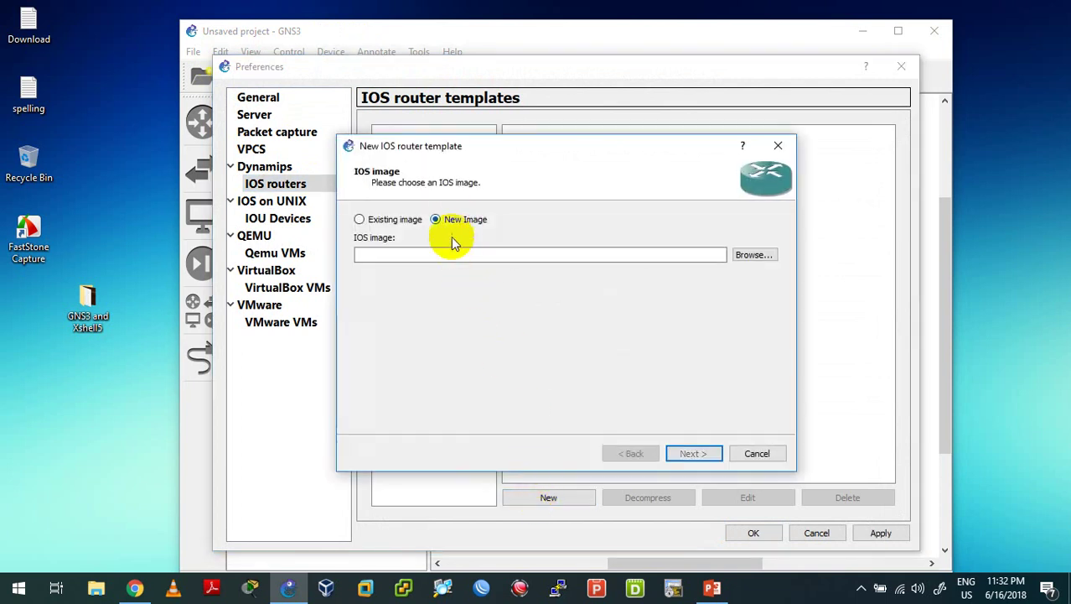
- Load c3745-adventerprisek9-mz123-26 from the C3745 IOS Image folder on the desktop as the template's image, decompress it and continue
left_click(756, 256)
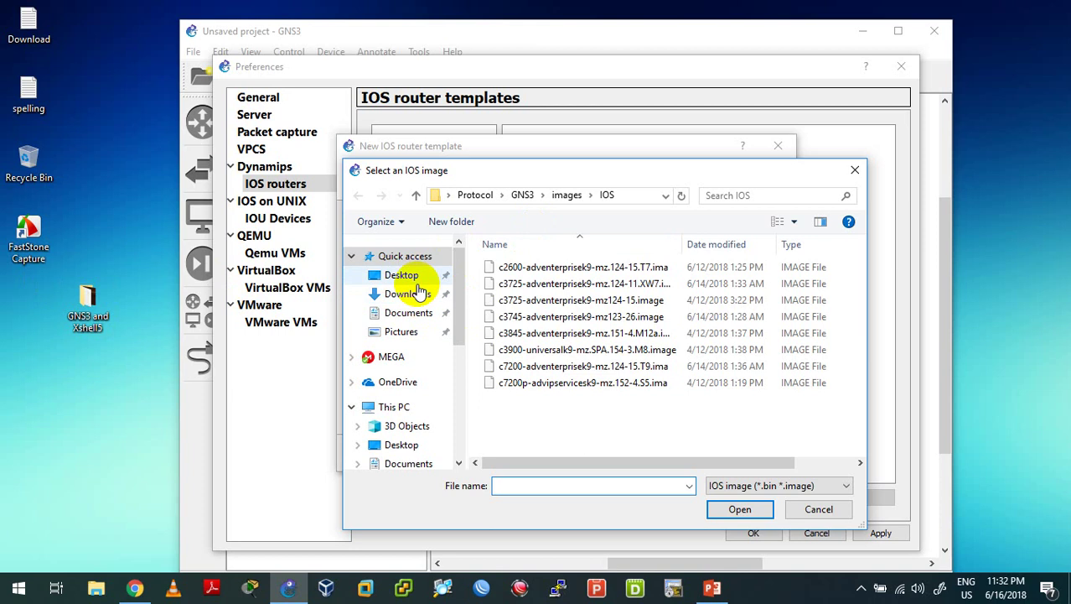
left_click(396, 275)
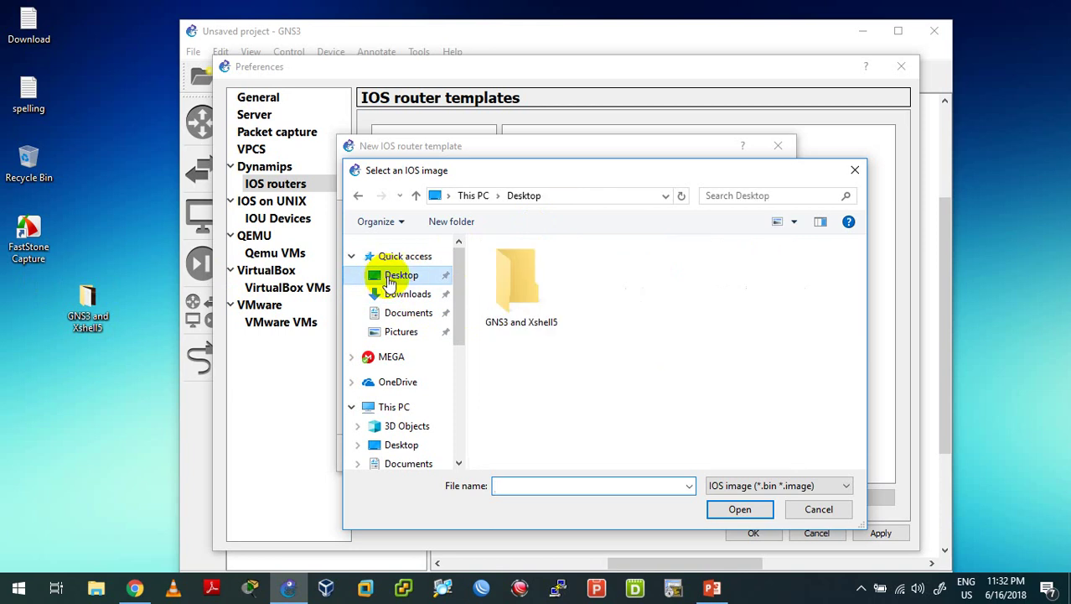
double_click(515, 323)
double_click(518, 320)
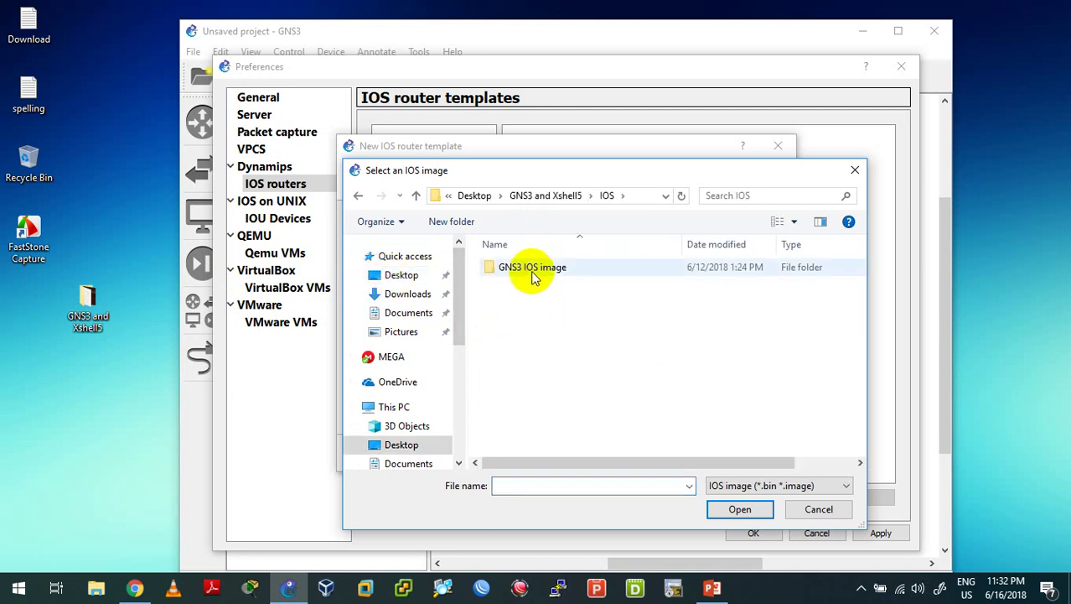
double_click(519, 275)
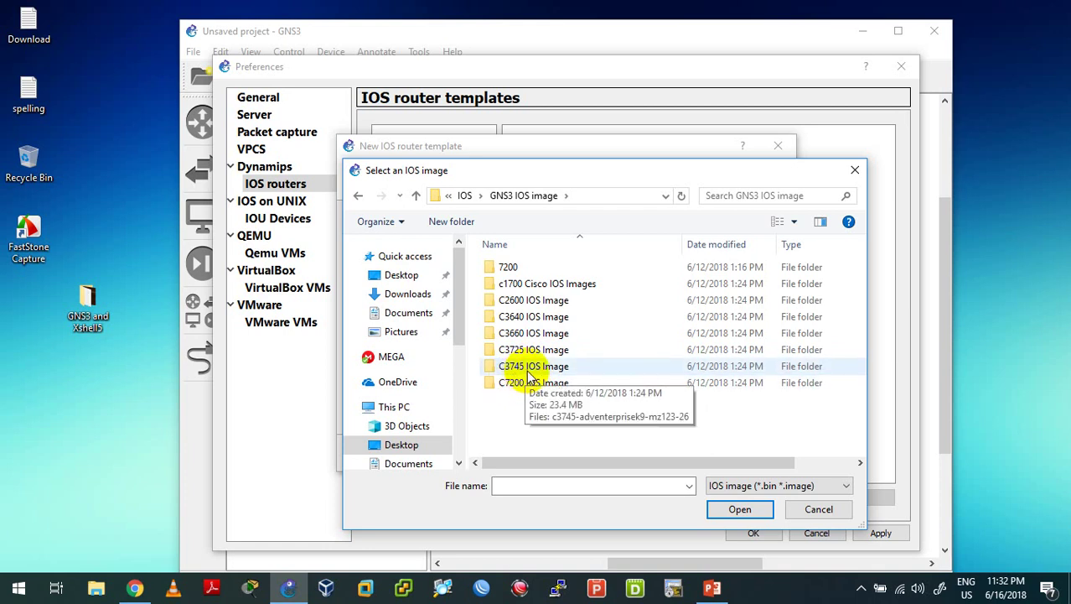
double_click(533, 369)
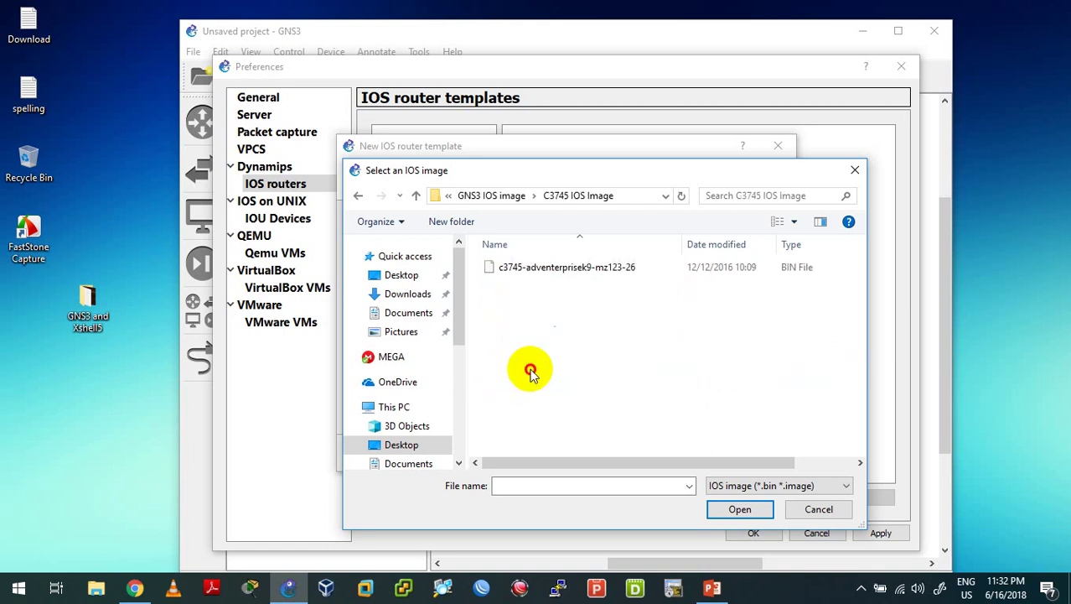
double_click(549, 268)
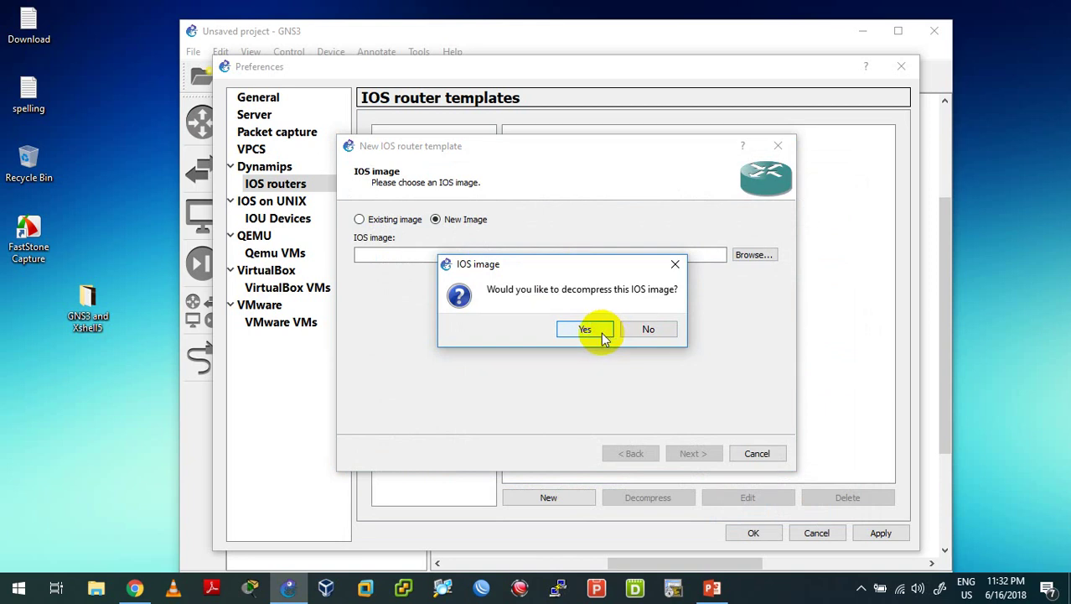
left_click(585, 329)
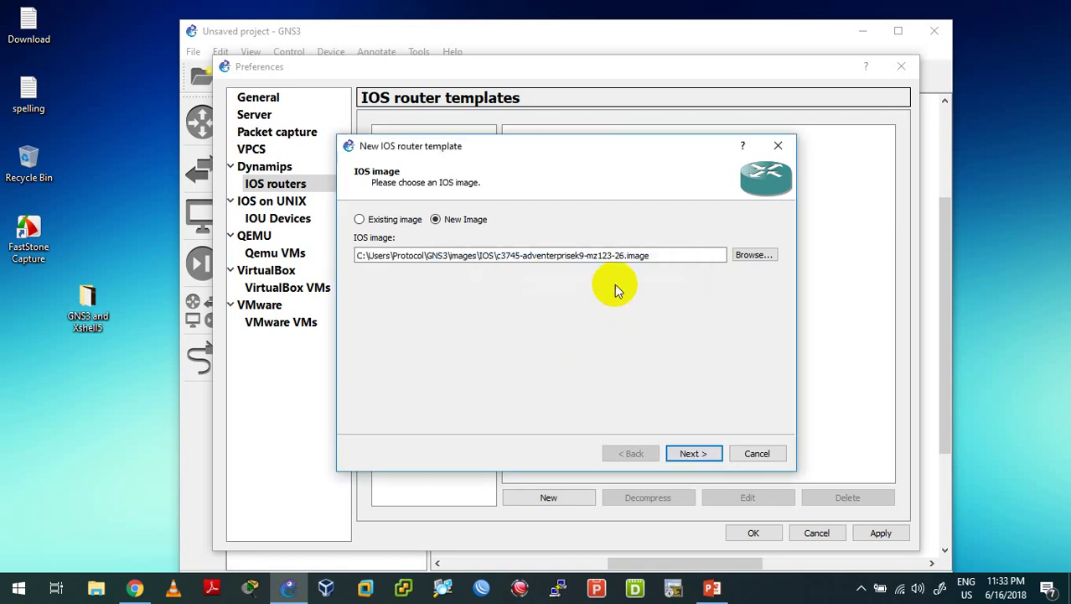
left_click(688, 447)
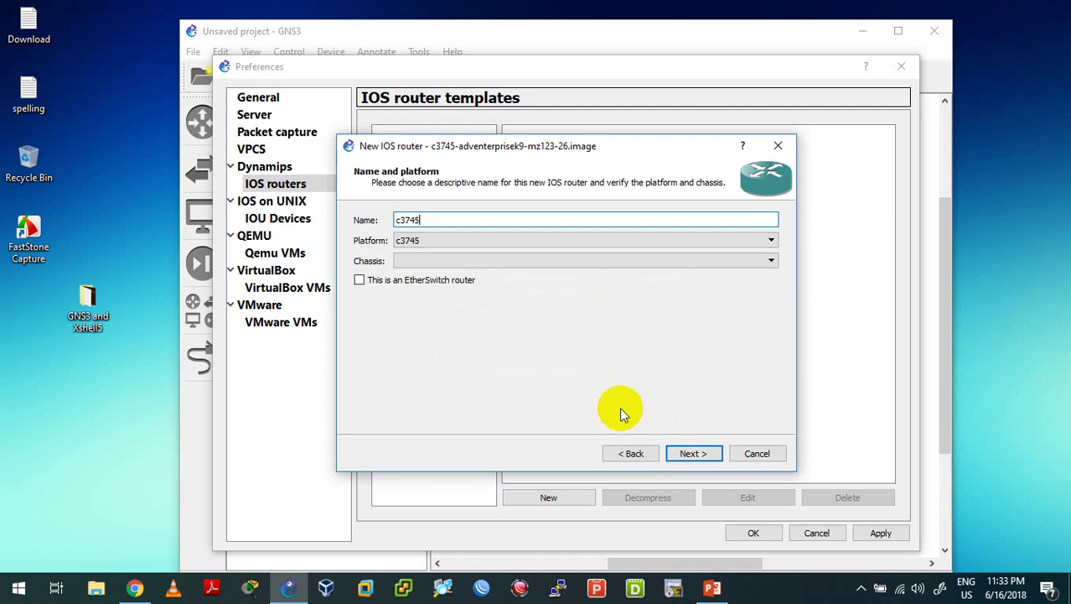
- Accept the name and platform c3745 and the default RAM of 256 MiB for the router template
left_click(694, 452)
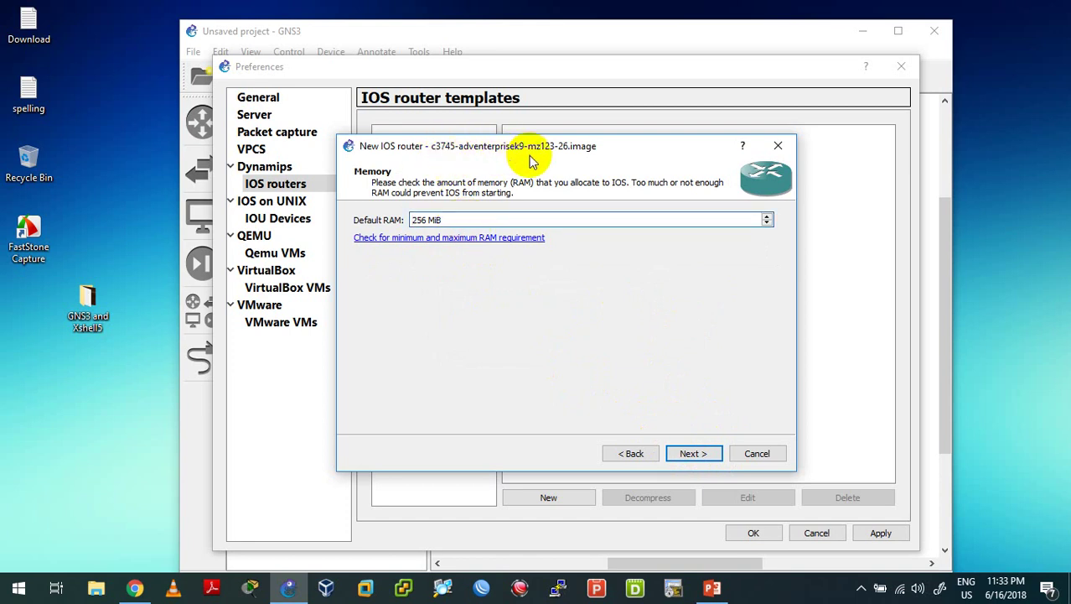
double_click(427, 219)
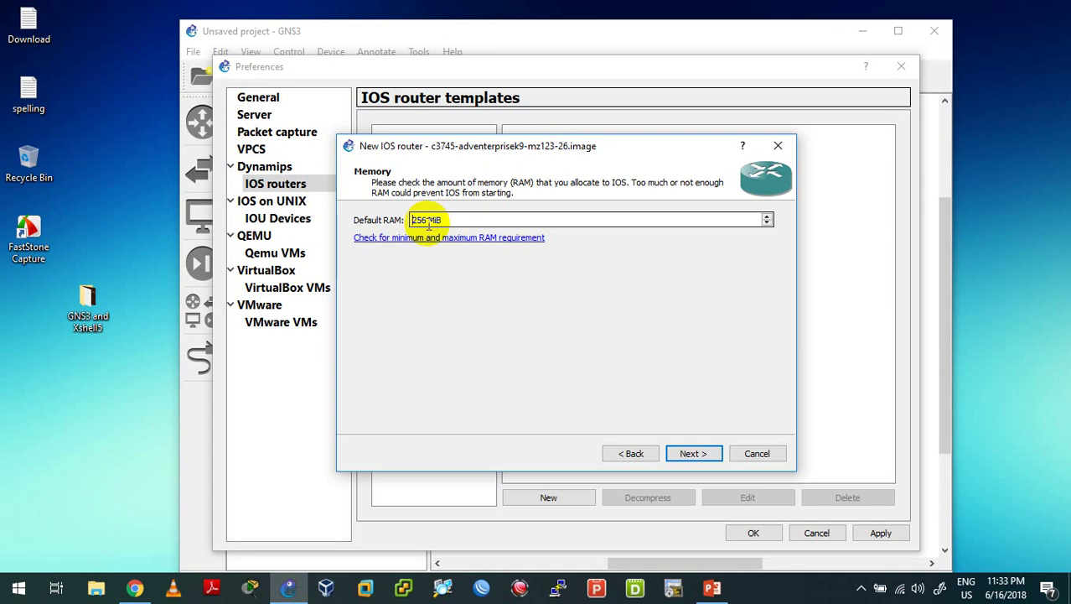
left_click(688, 453)
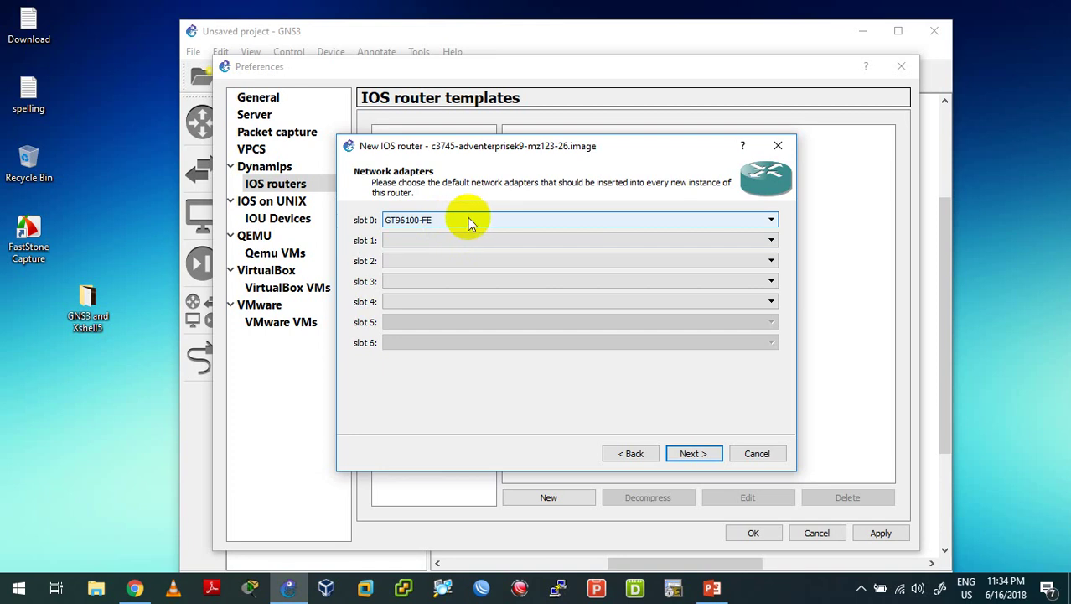
- Keep GT96100-FE in slot 0 and assign the NM-1FE-TX network adapter to slot 1
left_click(469, 223)
left_click(466, 221)
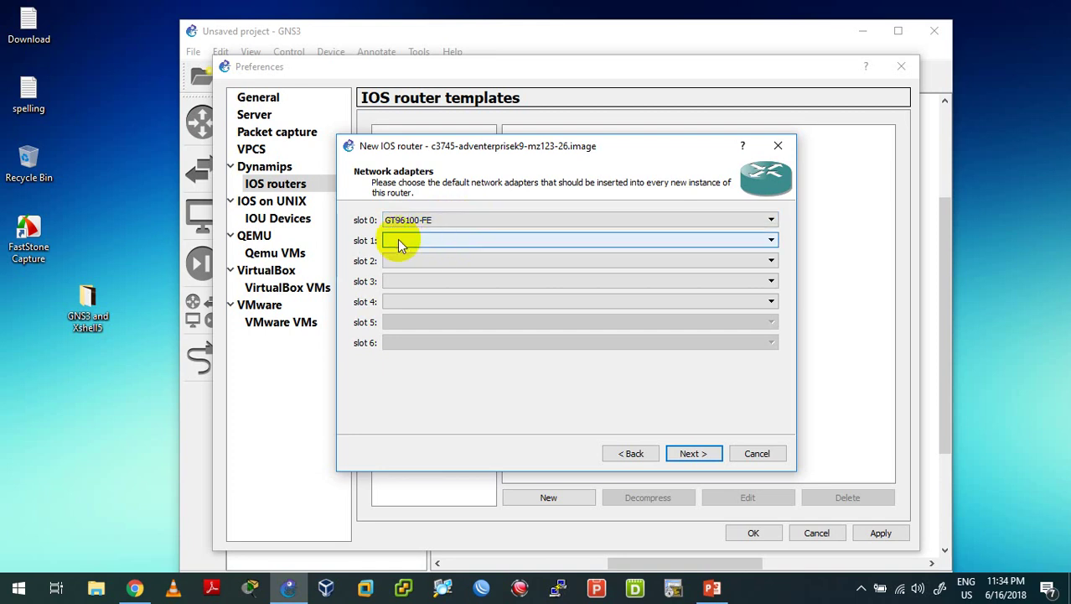
left_click(430, 243)
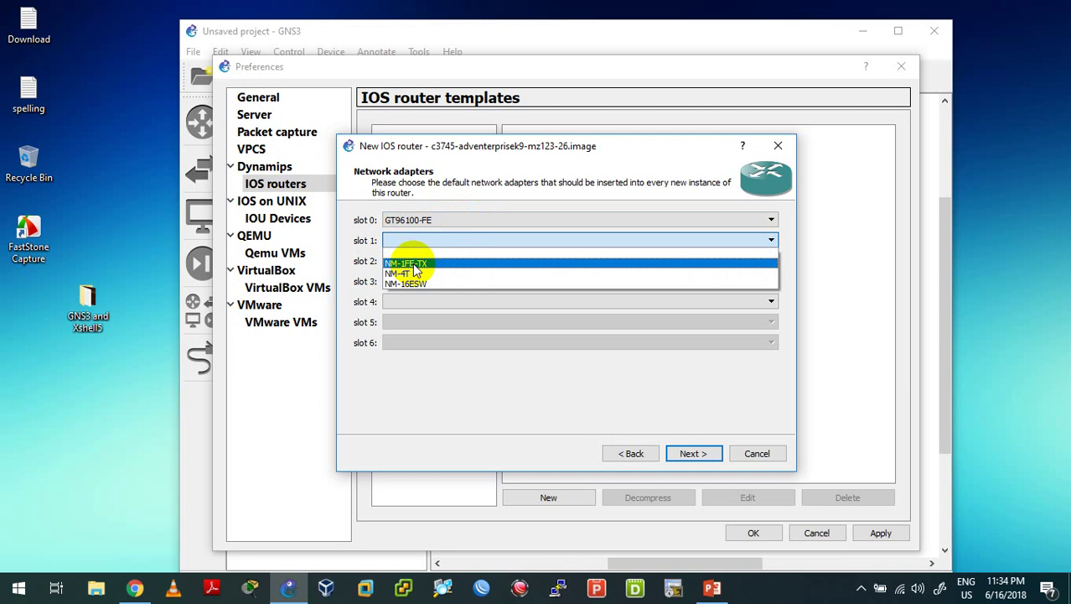
left_click(412, 262)
left_click(411, 240)
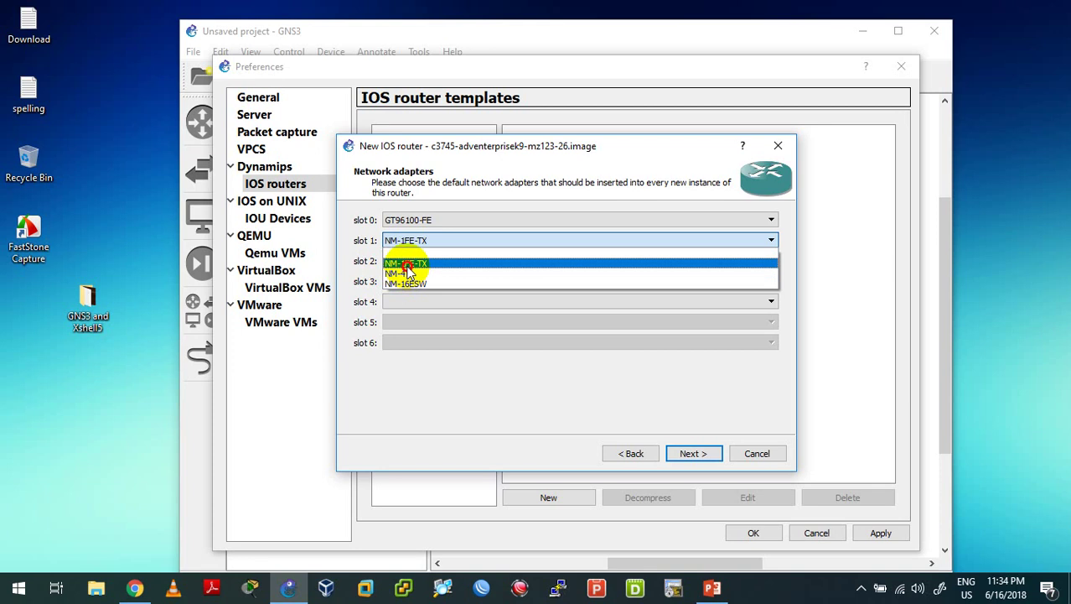
left_click(411, 264)
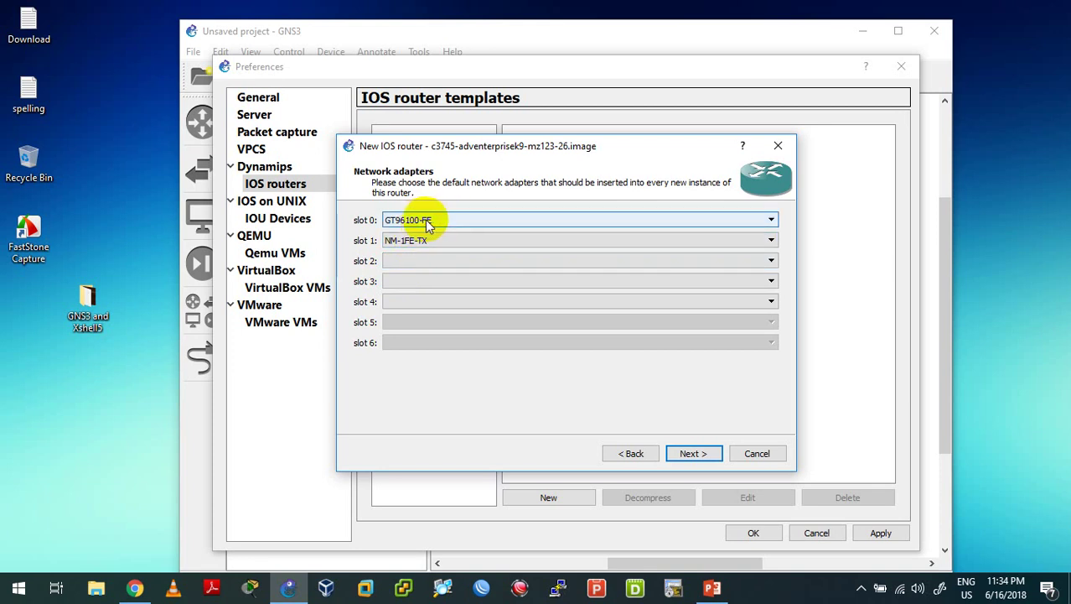
- Assign the NM-1FE-TX network adapter to slots 2 and 3 of the c3745 template and continue to the WIC modules
left_click(411, 262)
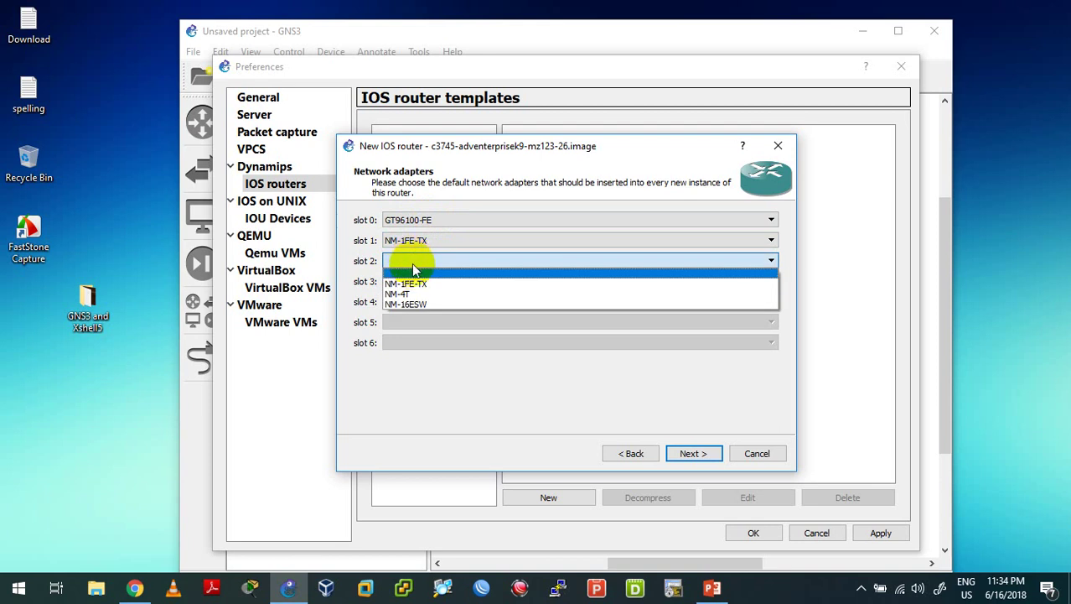
left_click(411, 285)
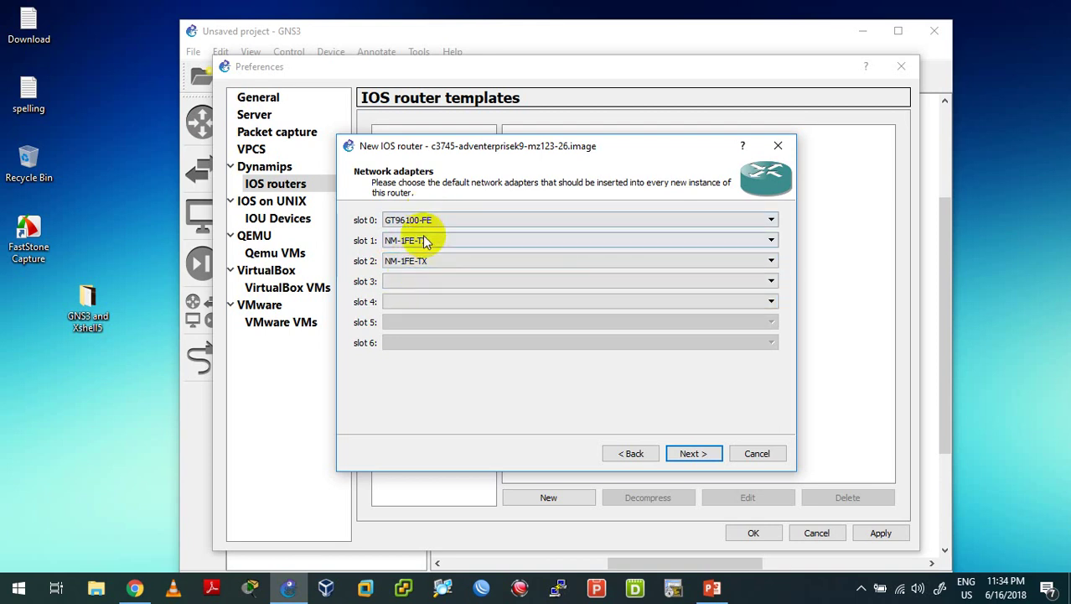
left_click(408, 281)
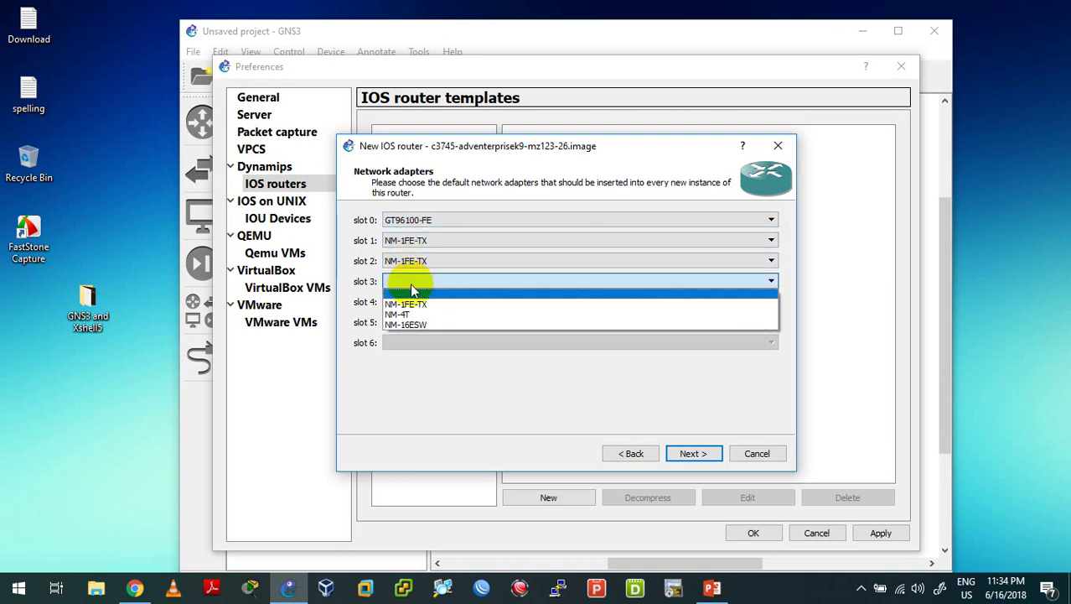
left_click(411, 303)
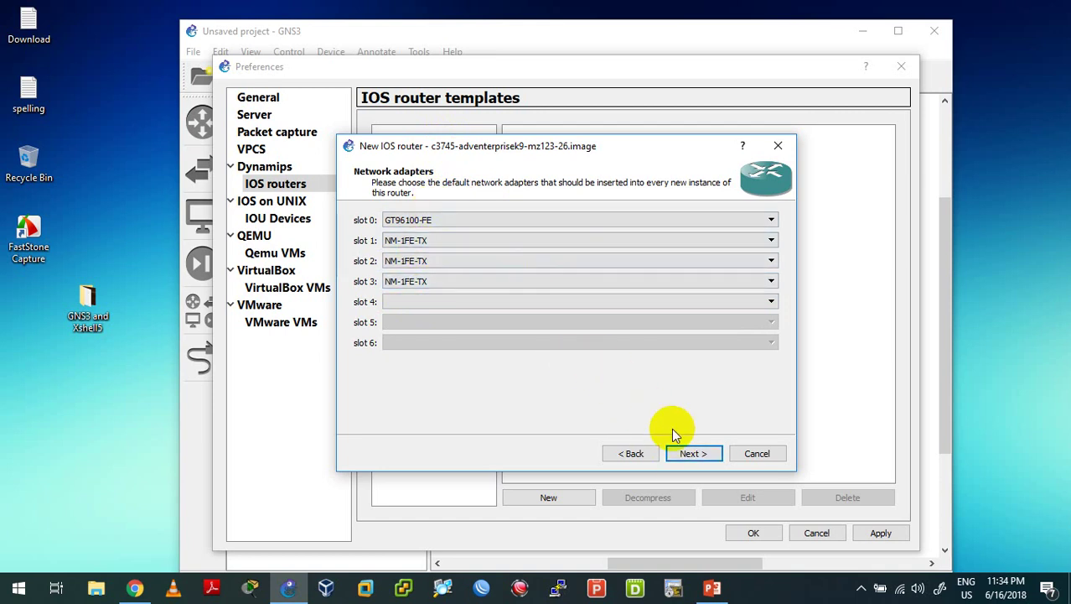
left_click(682, 454)
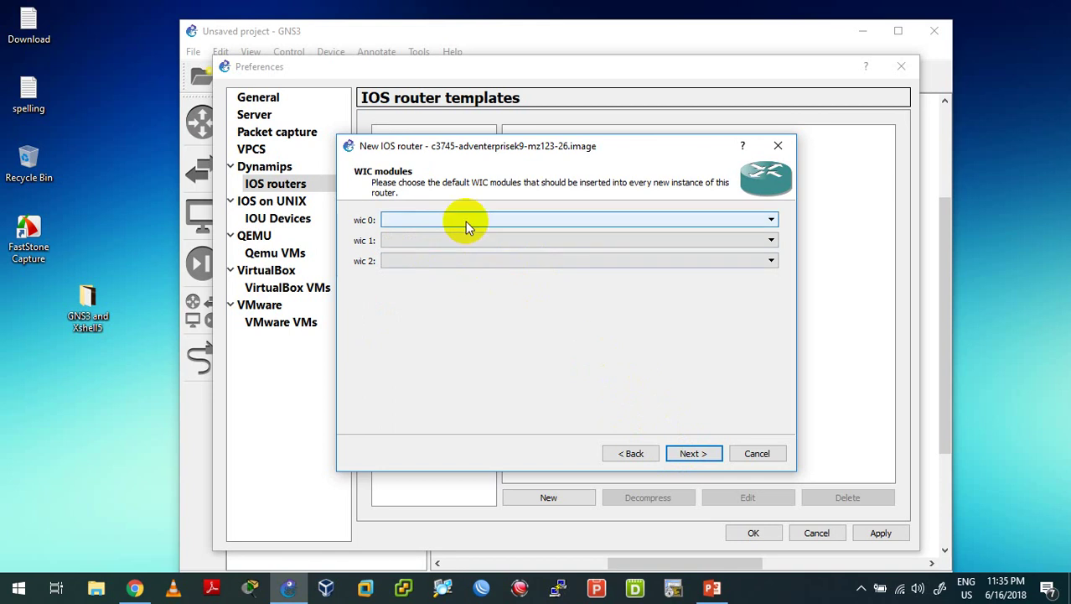
- Set WIC 0 of the c3745 template to the WIC-2T module and continue to the Idle-PC page
left_click(465, 222)
left_click(463, 221)
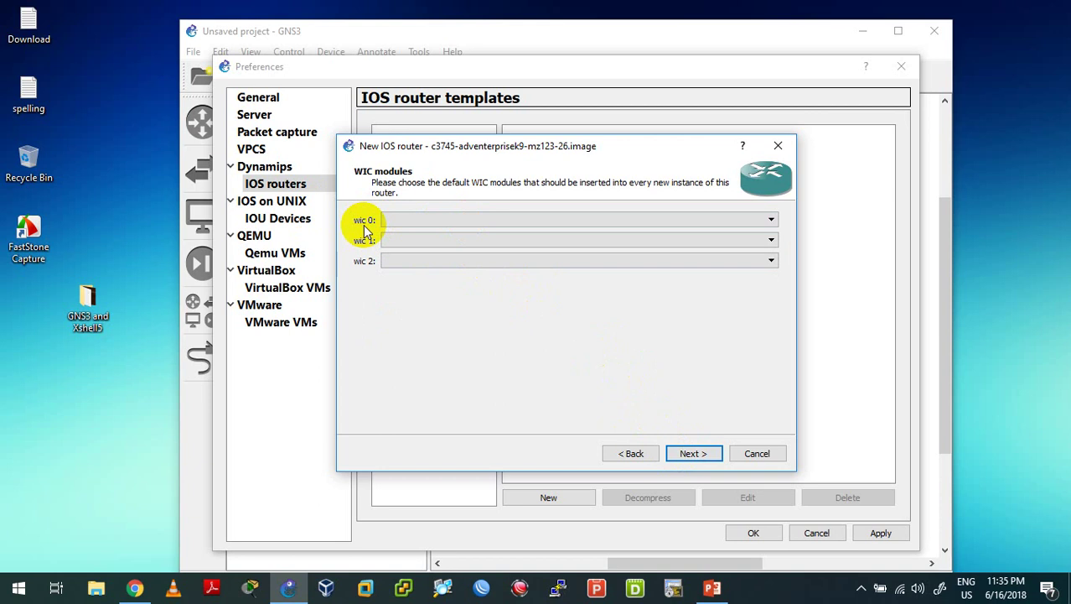
left_click(412, 222)
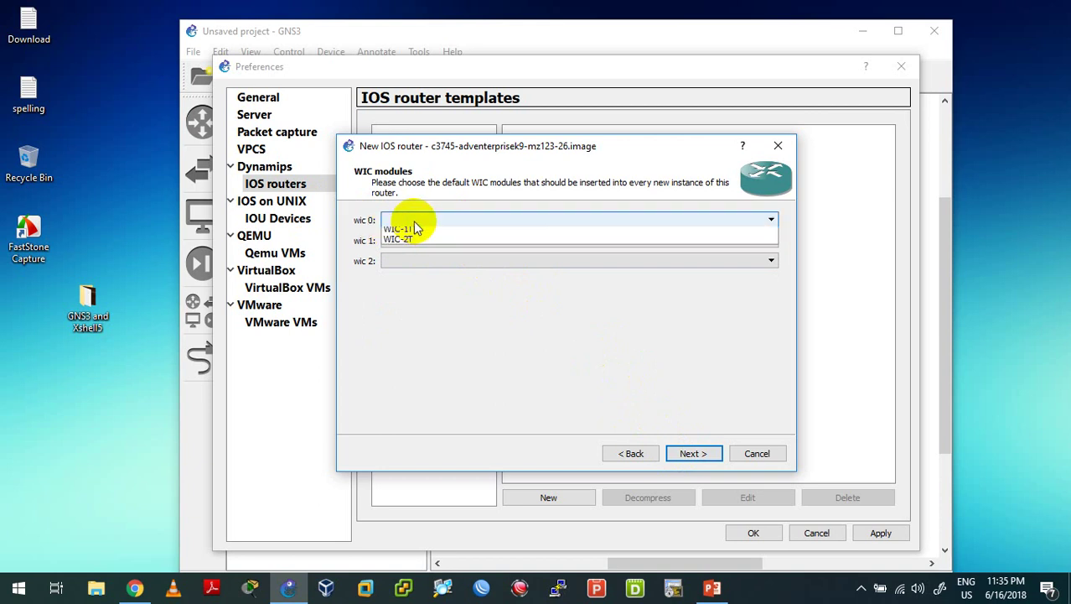
left_click(414, 244)
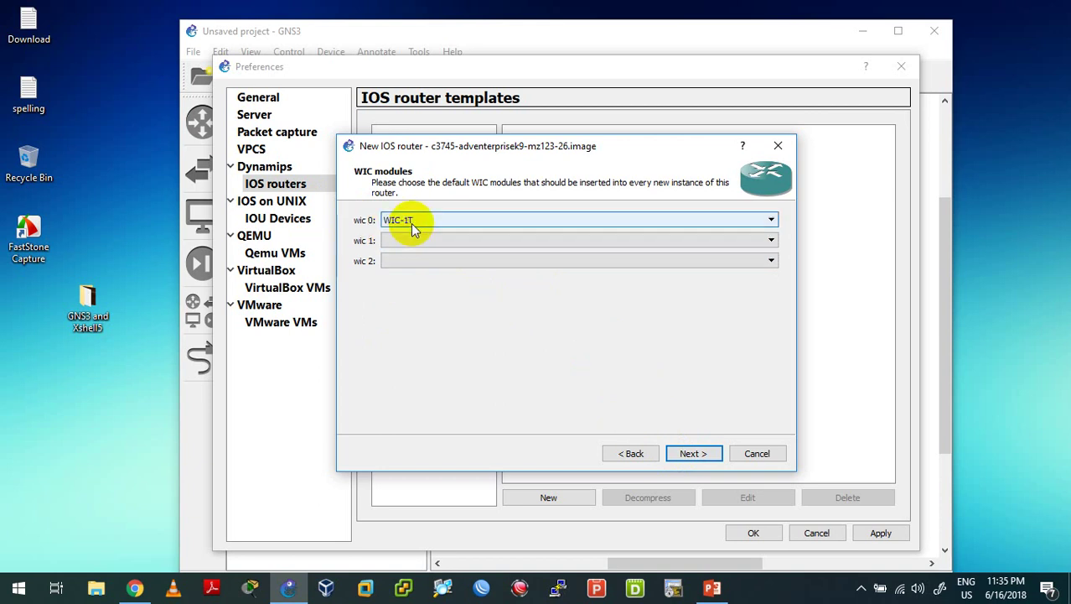
left_click(411, 223)
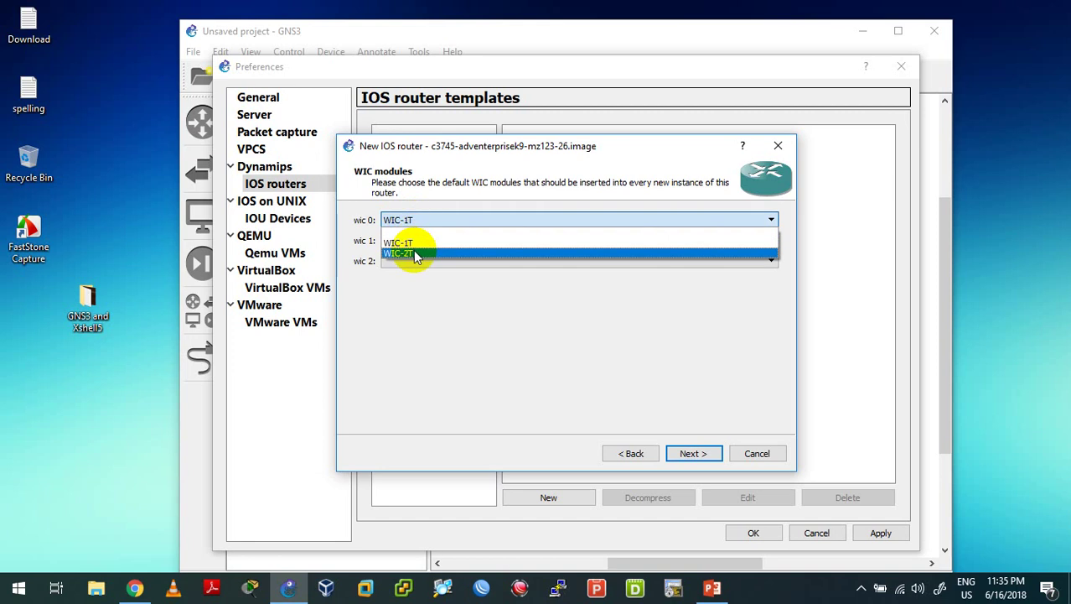
left_click(411, 251)
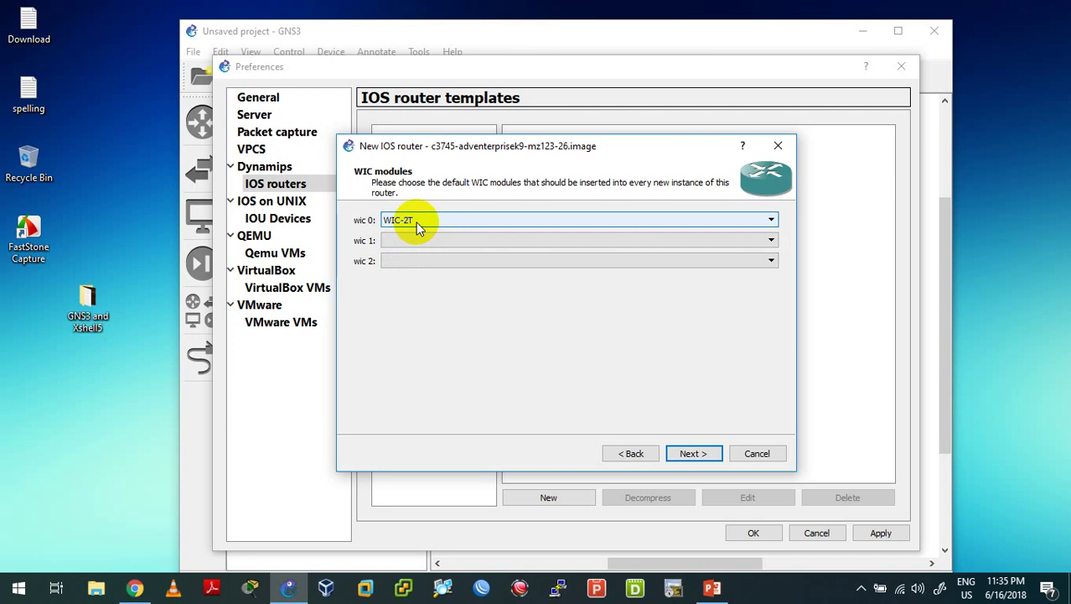
left_click(693, 454)
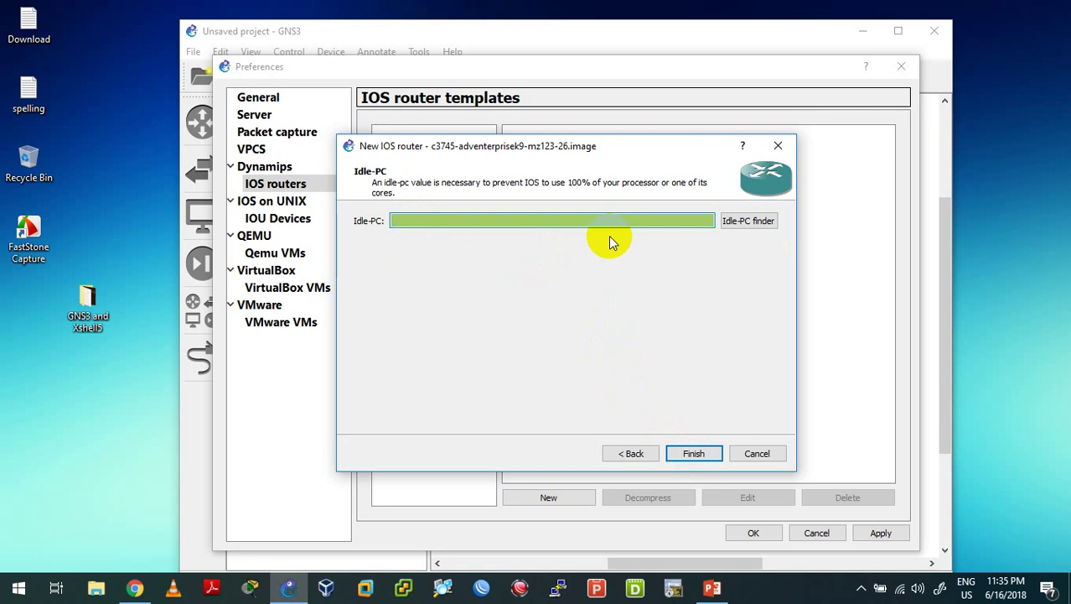
- Finish the c3745 template with an empty Idle-PC value, save the preferences and list the available routers
left_click(545, 218)
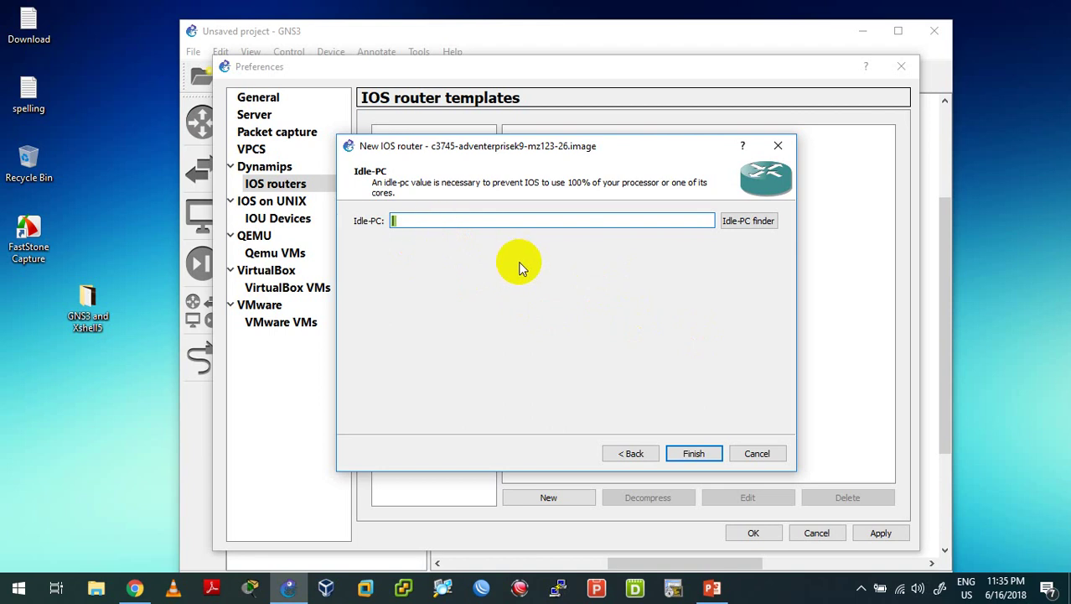
left_click(692, 453)
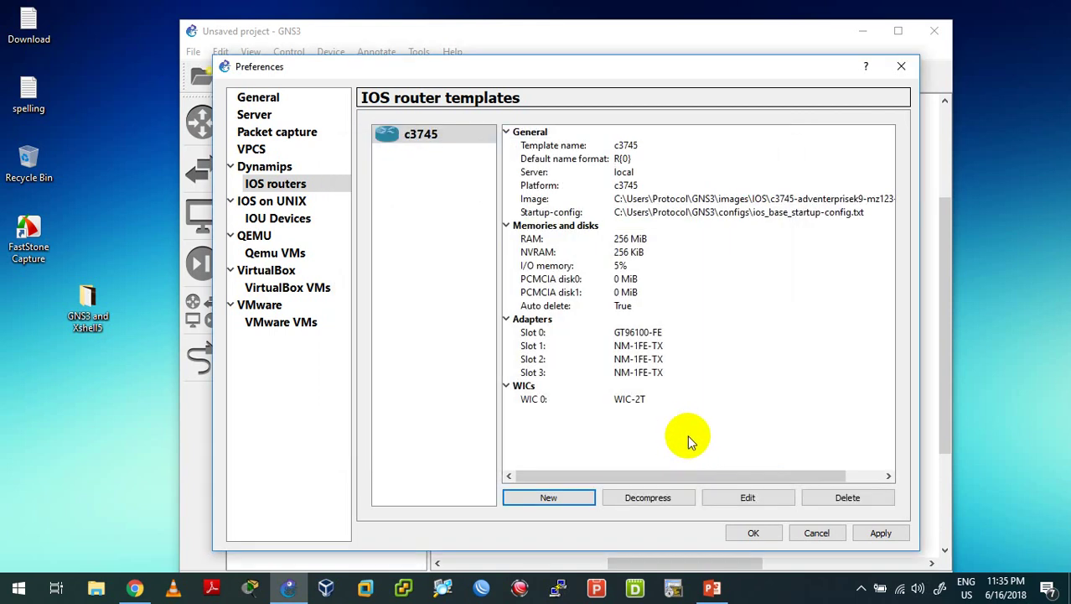
left_click(880, 533)
left_click(753, 533)
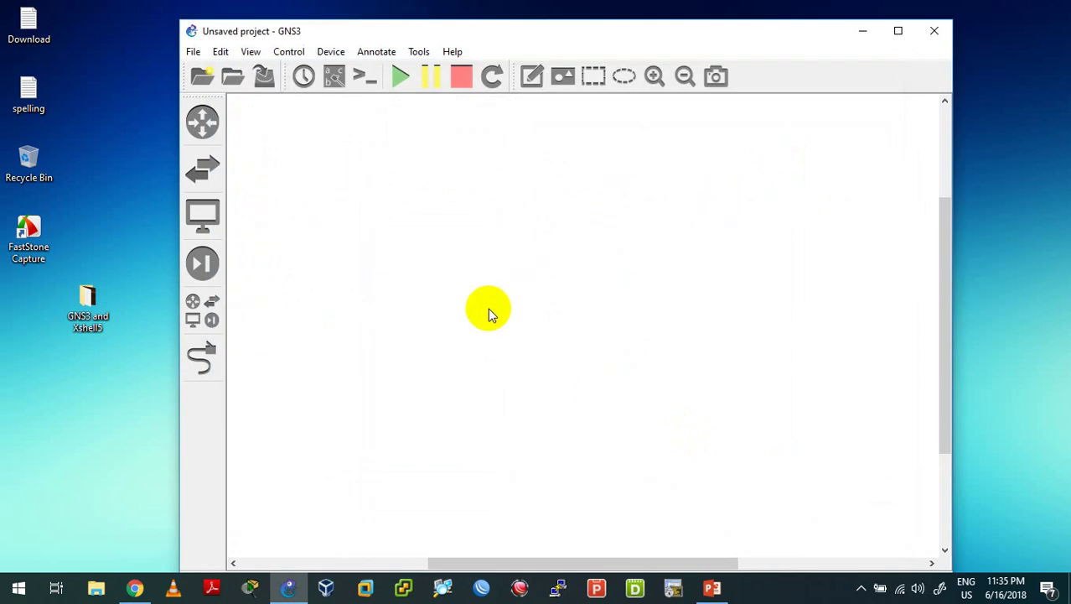
left_click(209, 129)
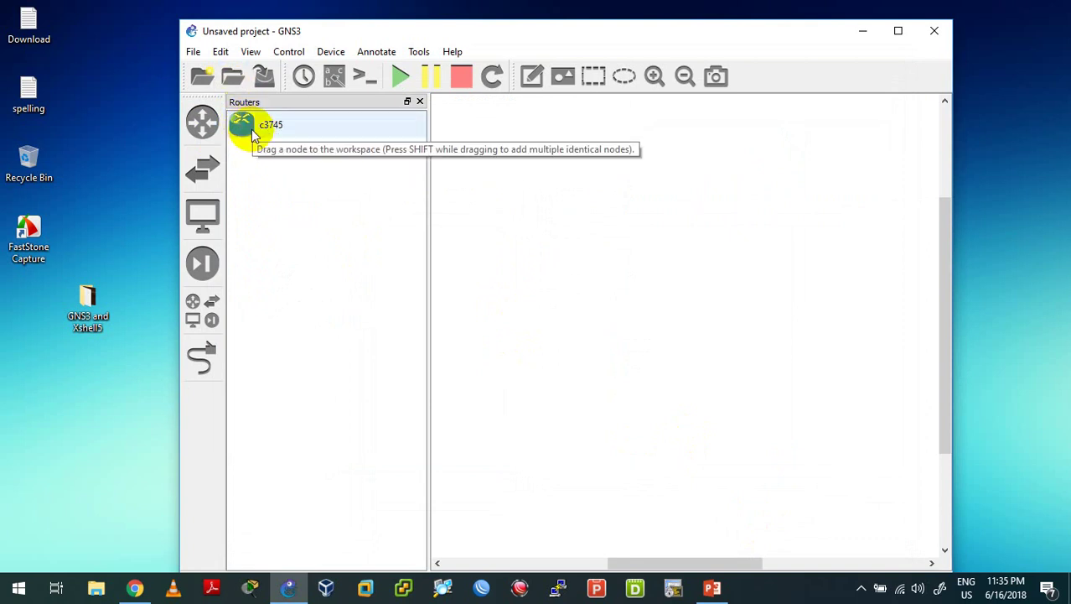
- Start another new Dynamips IOS router template in the preferences, with New Image as its image source
left_click(220, 51)
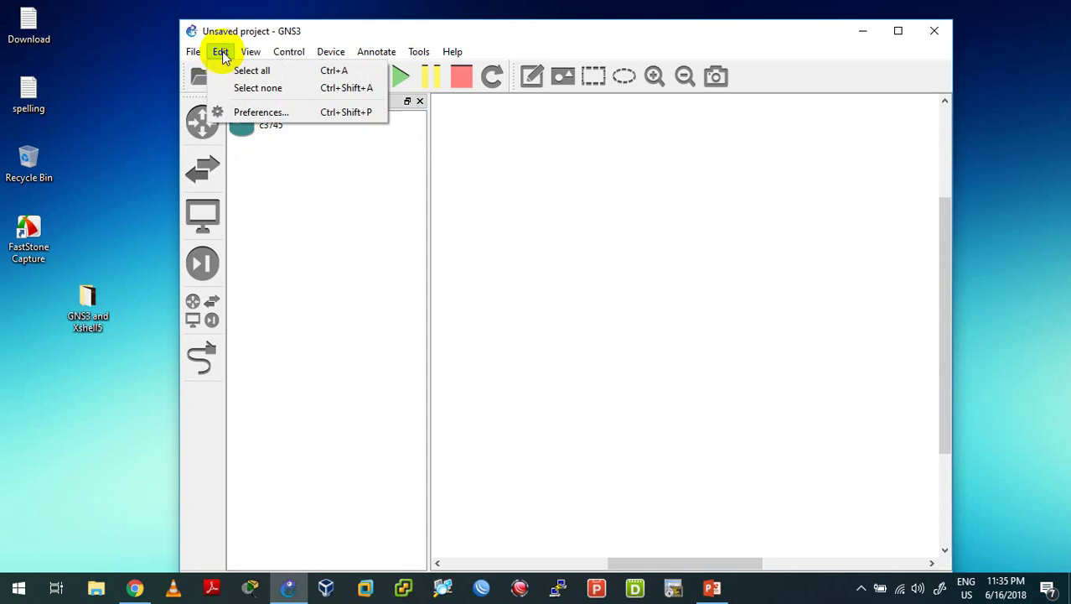
left_click(243, 113)
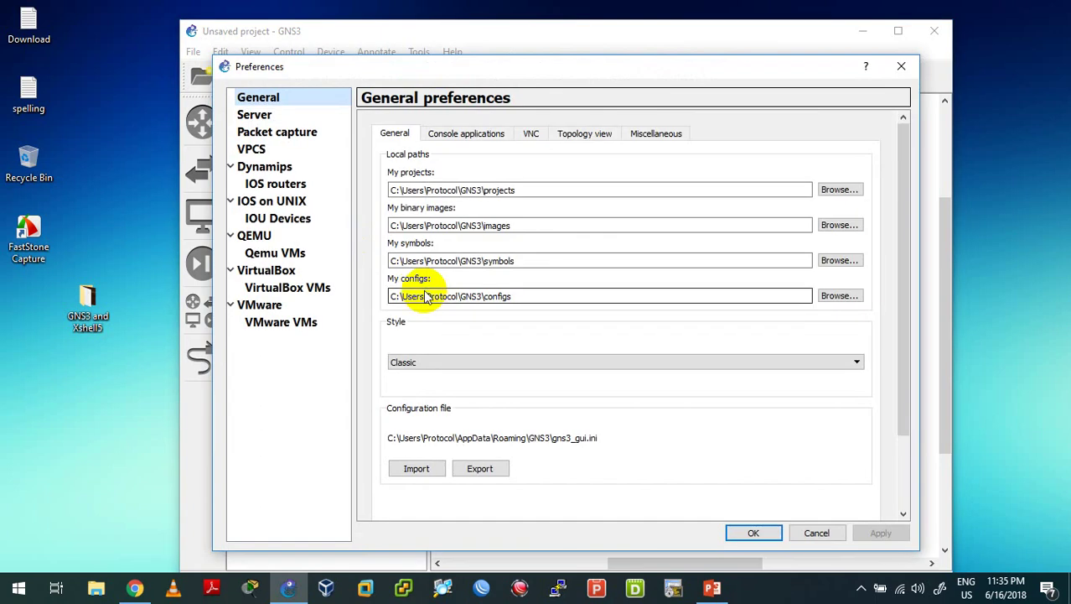
left_click(295, 186)
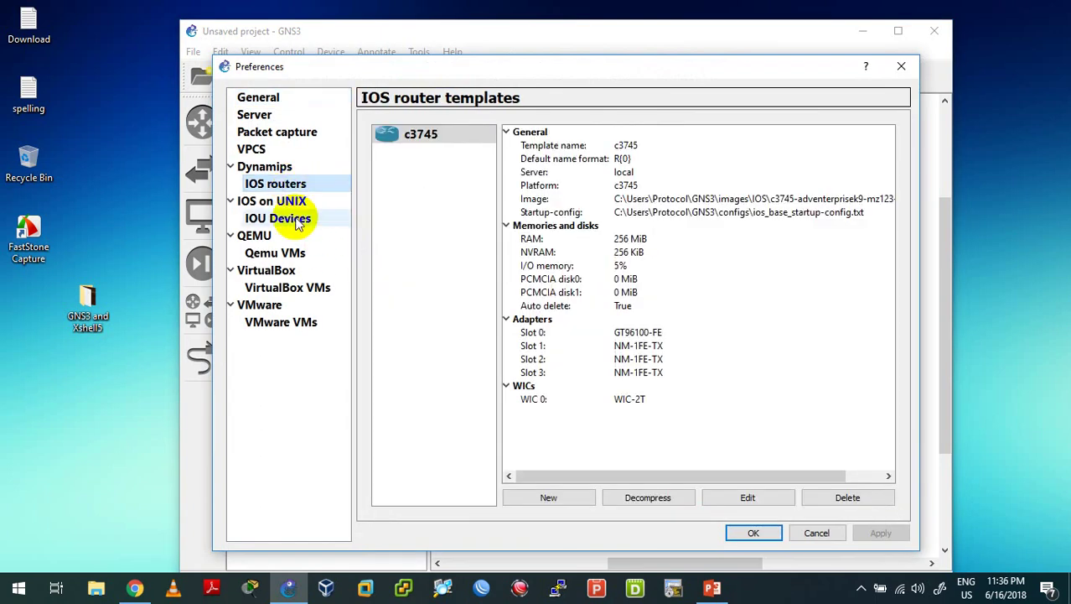
left_click(559, 496)
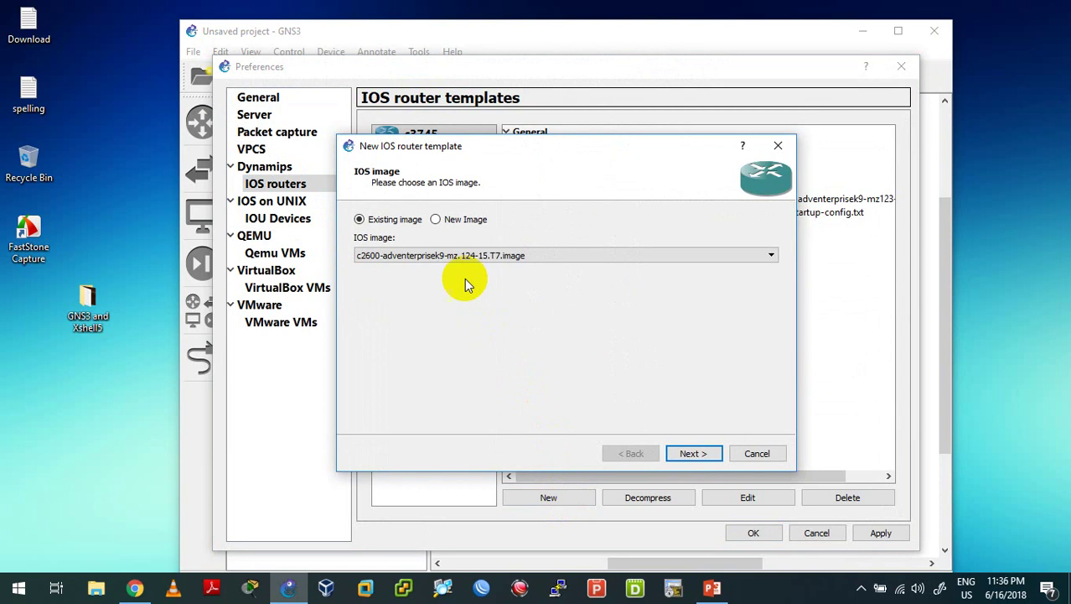
left_click(451, 221)
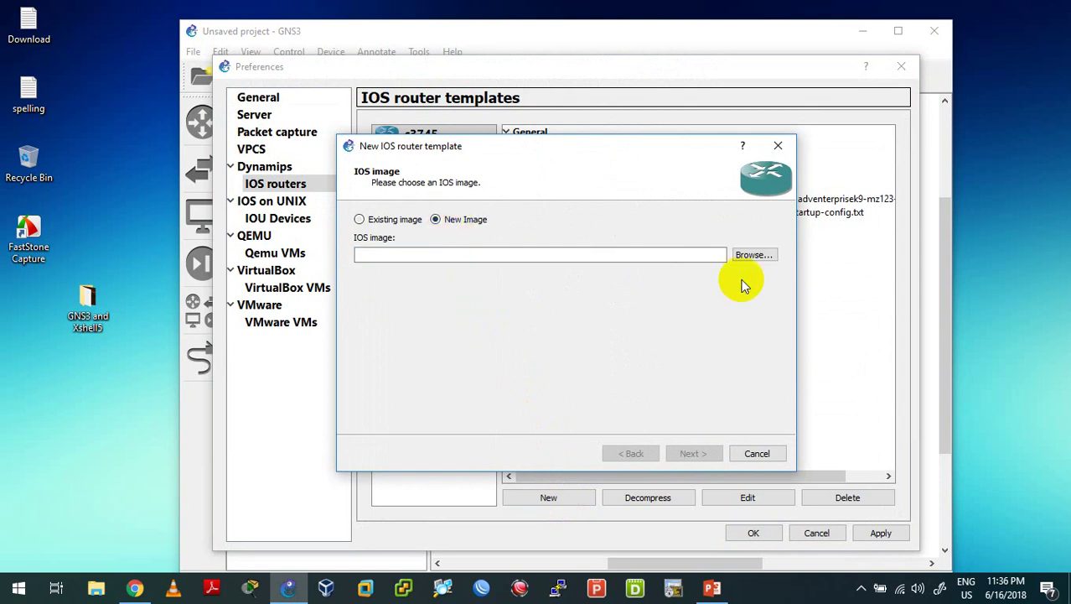
- Load c7200-adventerprisek9-mz.124-15.T9 from the C7200 IOS Image folder under GNS3 and Xshell5 on the desktop, decompress it and continue
left_click(753, 254)
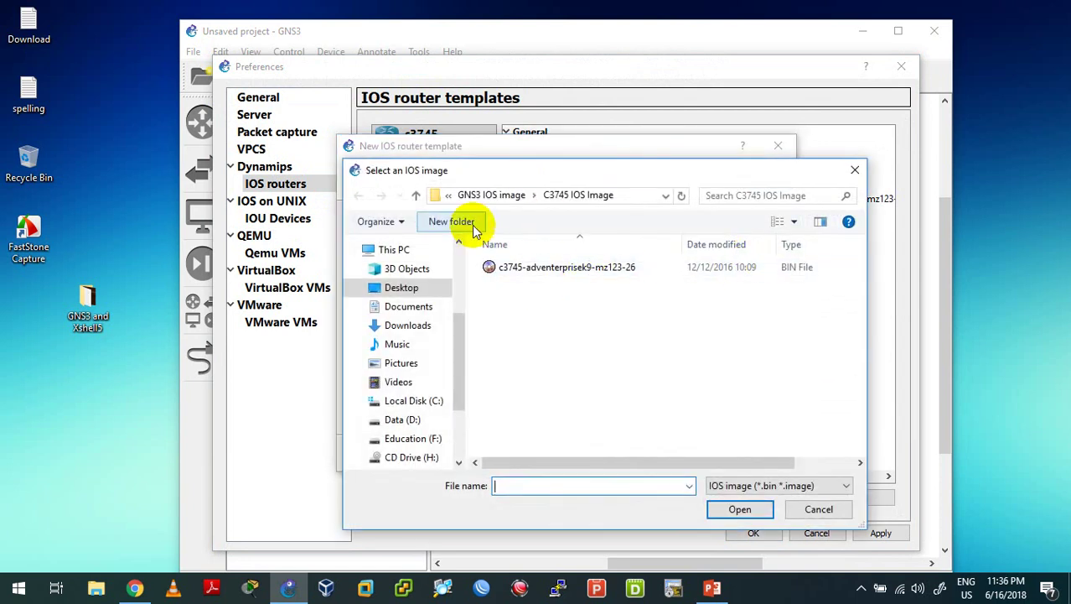
left_click(409, 290)
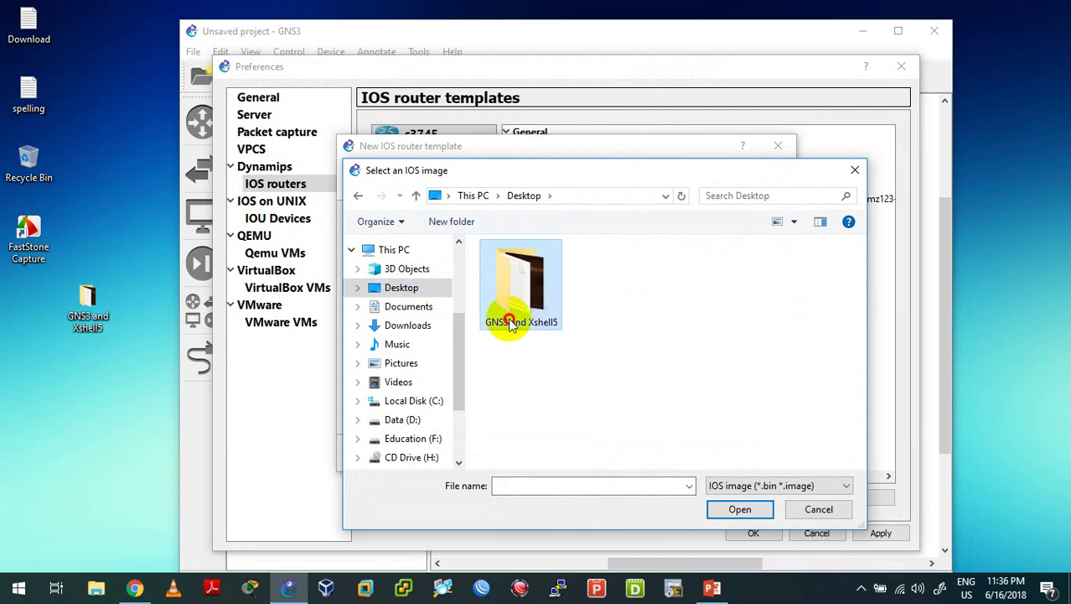
double_click(509, 312)
double_click(514, 292)
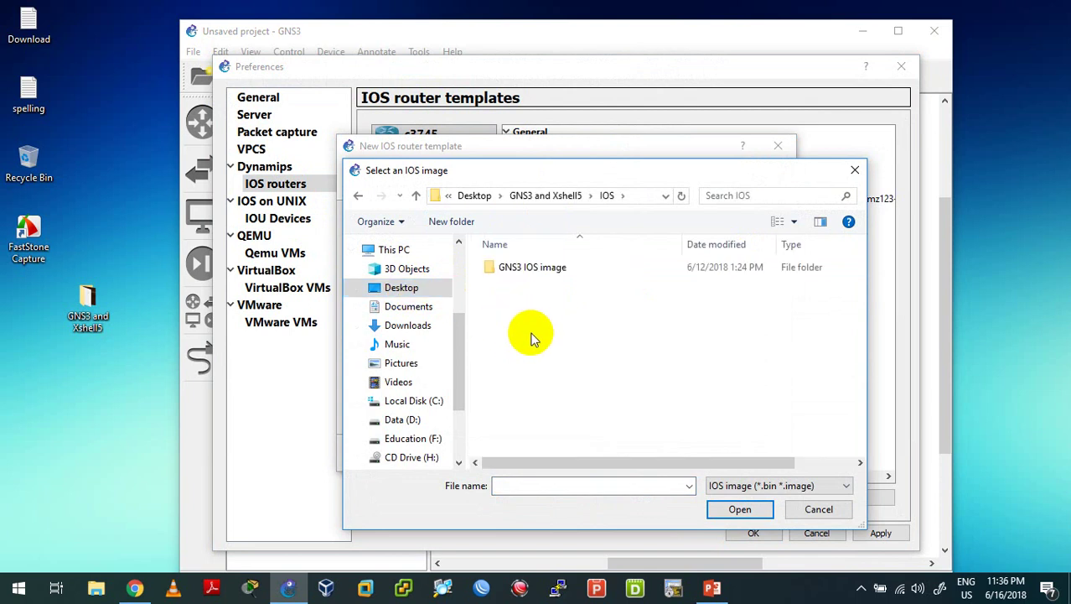
double_click(528, 275)
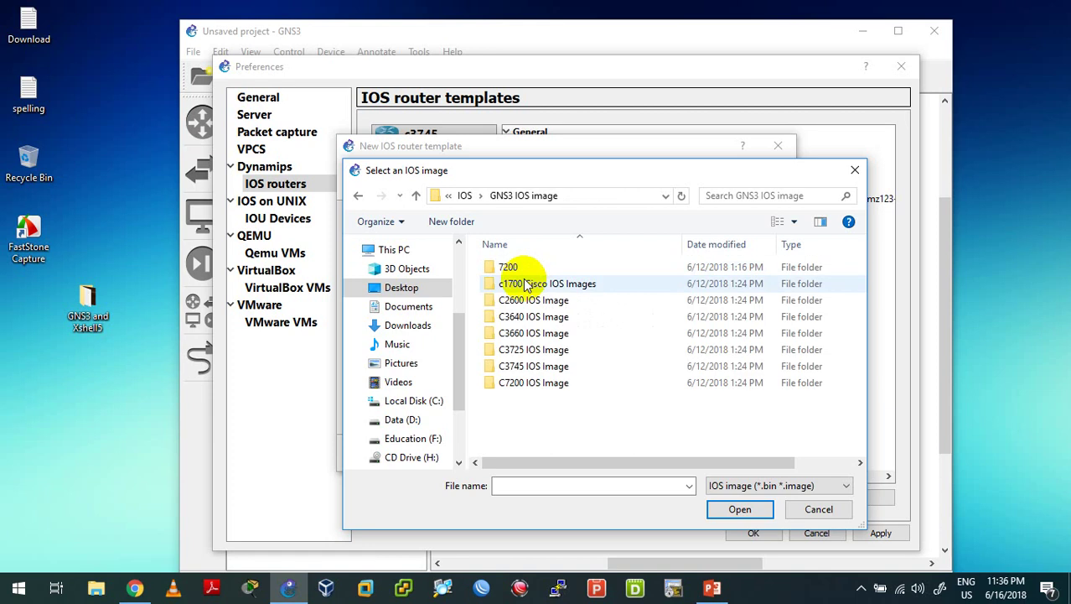
double_click(529, 388)
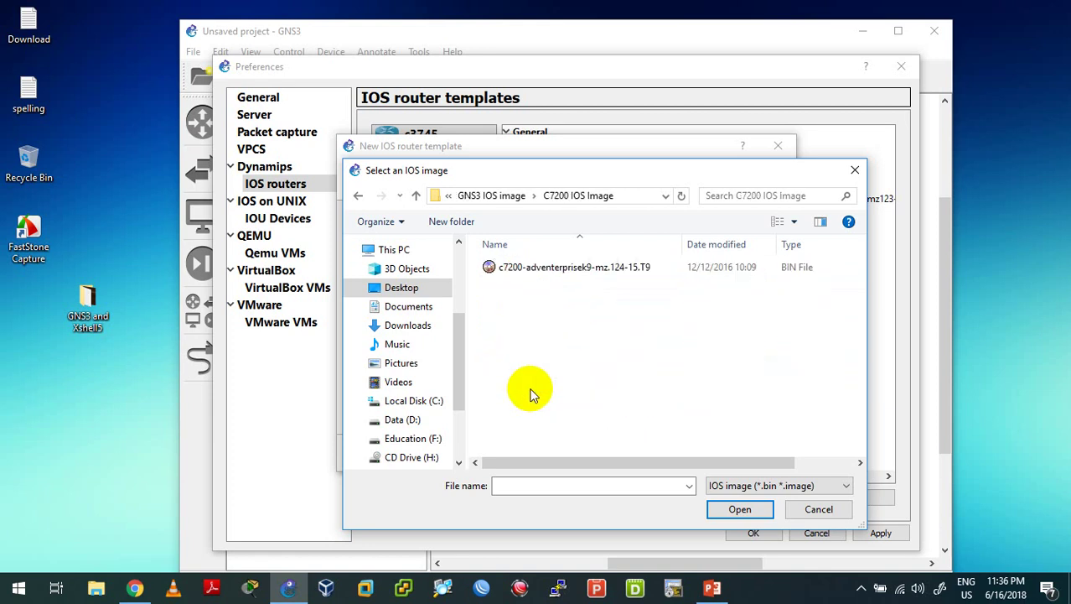
double_click(606, 266)
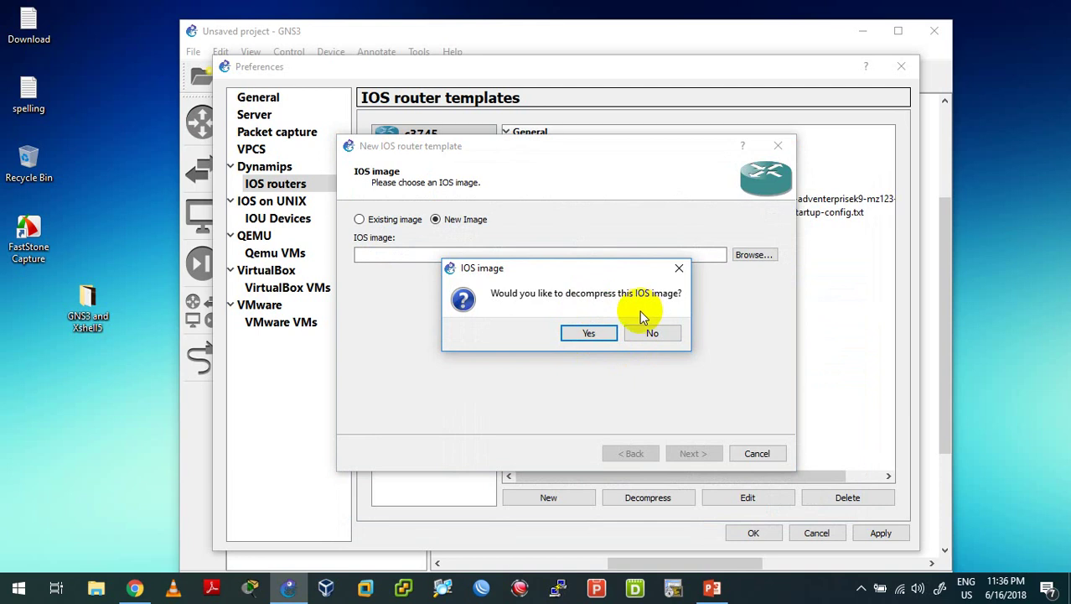
left_click(590, 333)
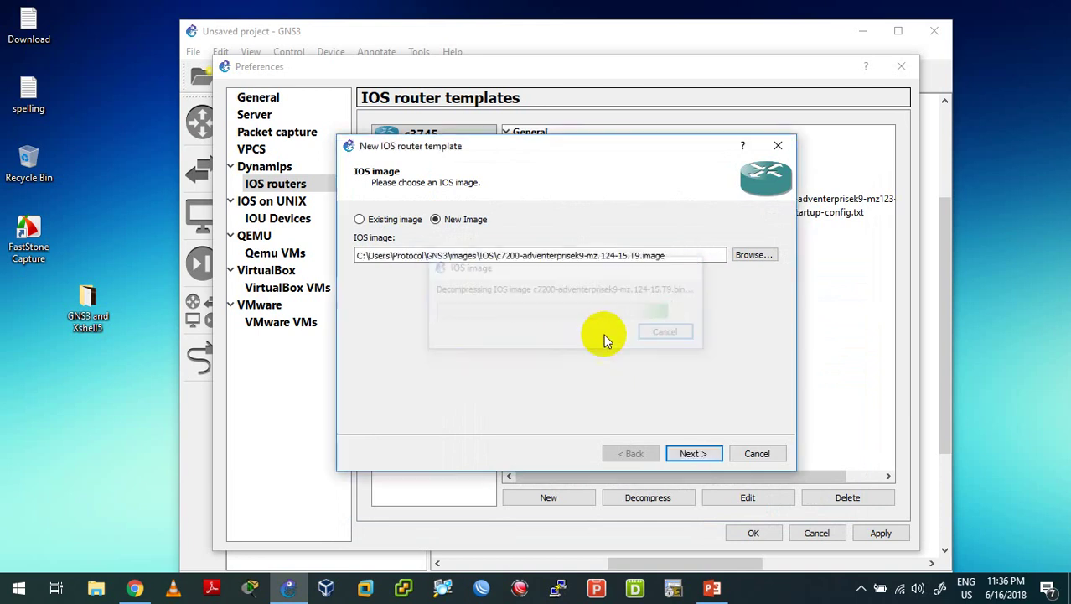
left_click(688, 455)
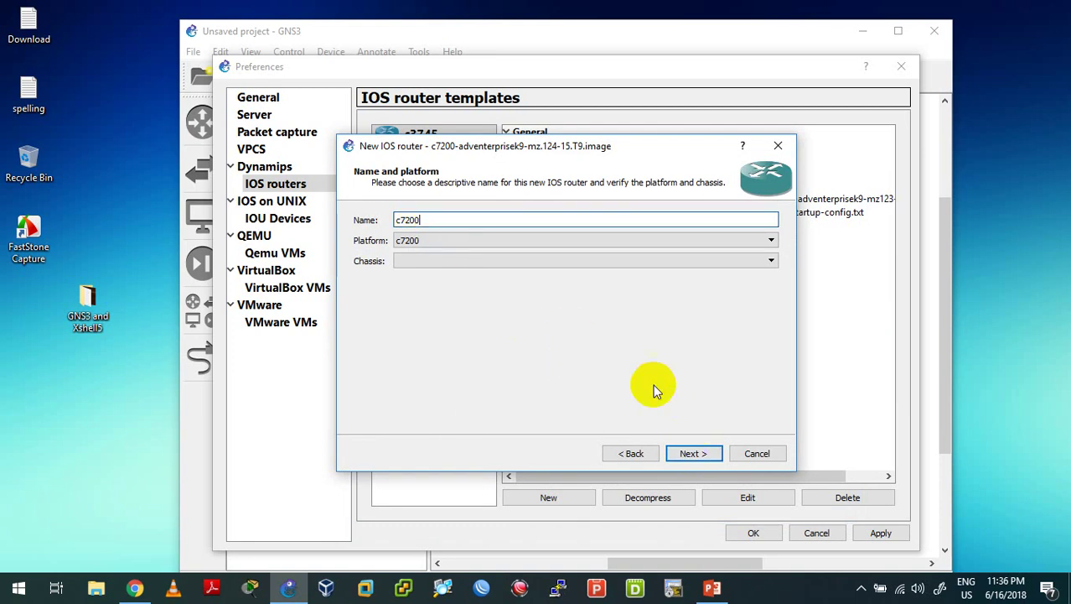
- Accept the name and platform c7200 and the default RAM of 512 MiB for the new router template
left_click(692, 453)
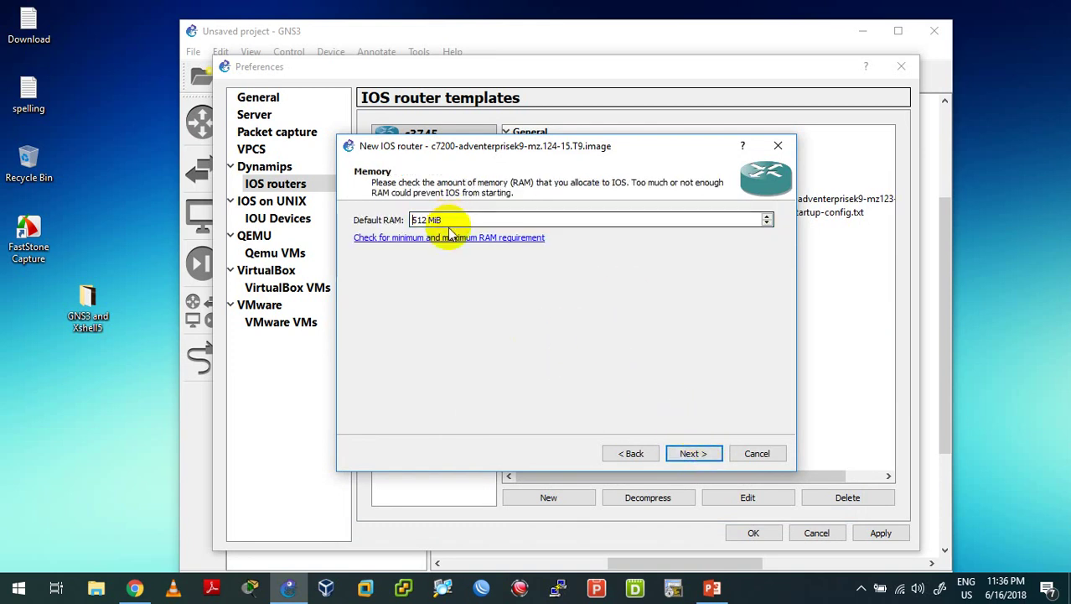
left_click(411, 219)
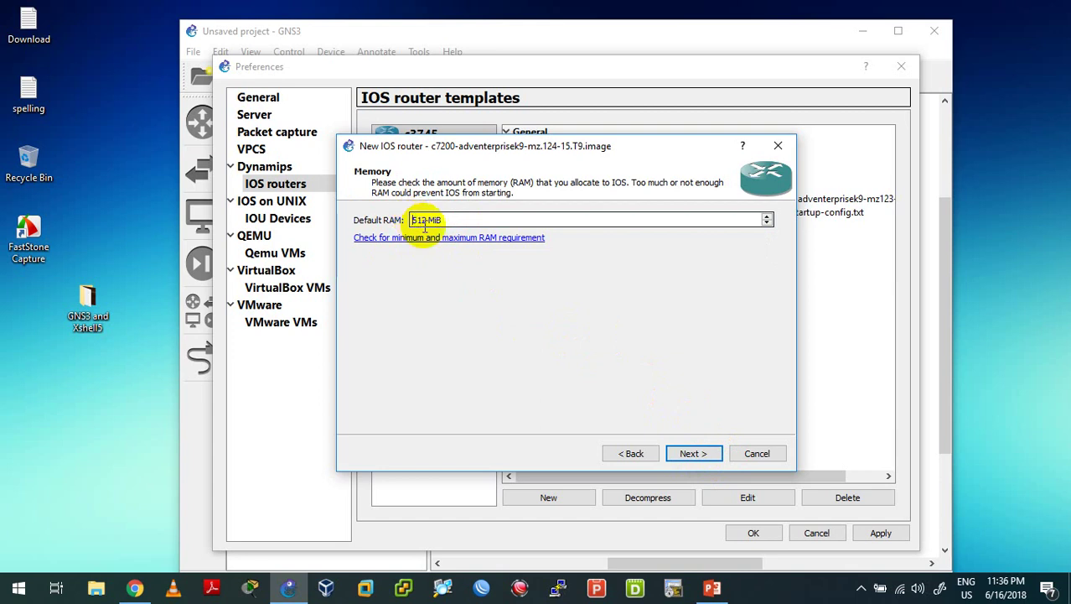
left_click(675, 451)
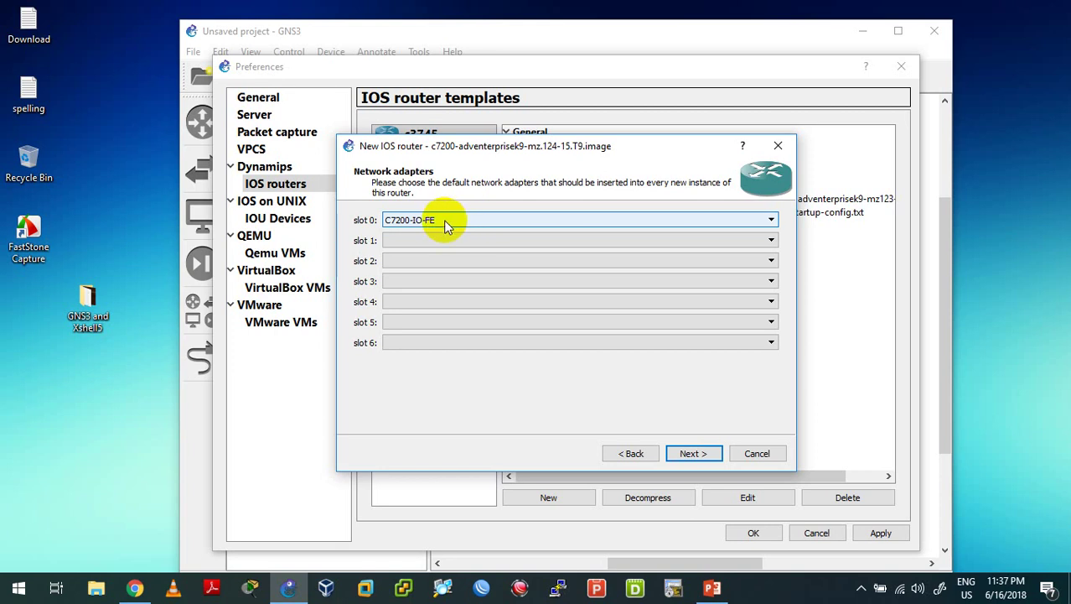
- Assign the C7200-IO-2FE adapter to slot 0 and PA-2FE-TX to slot 1 of the new c7200 router
left_click(445, 223)
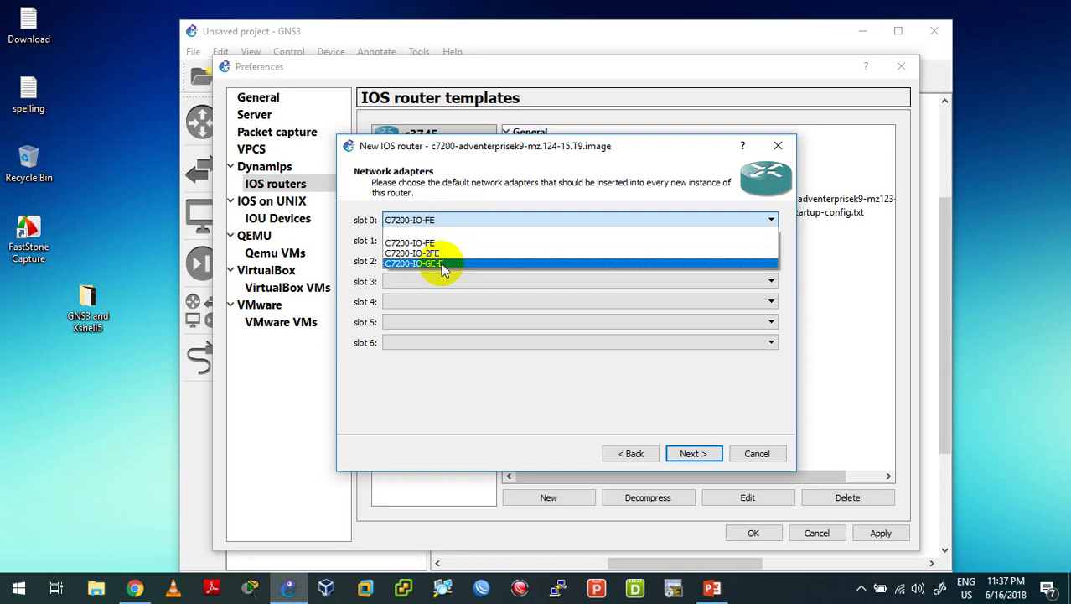
left_click(423, 253)
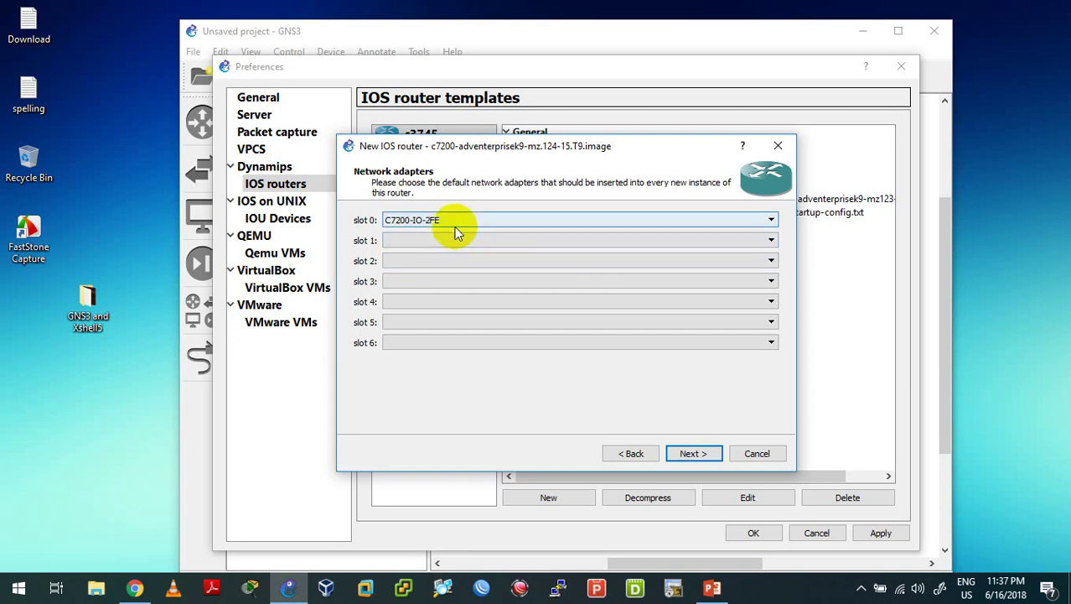
left_click(435, 240)
left_click(436, 240)
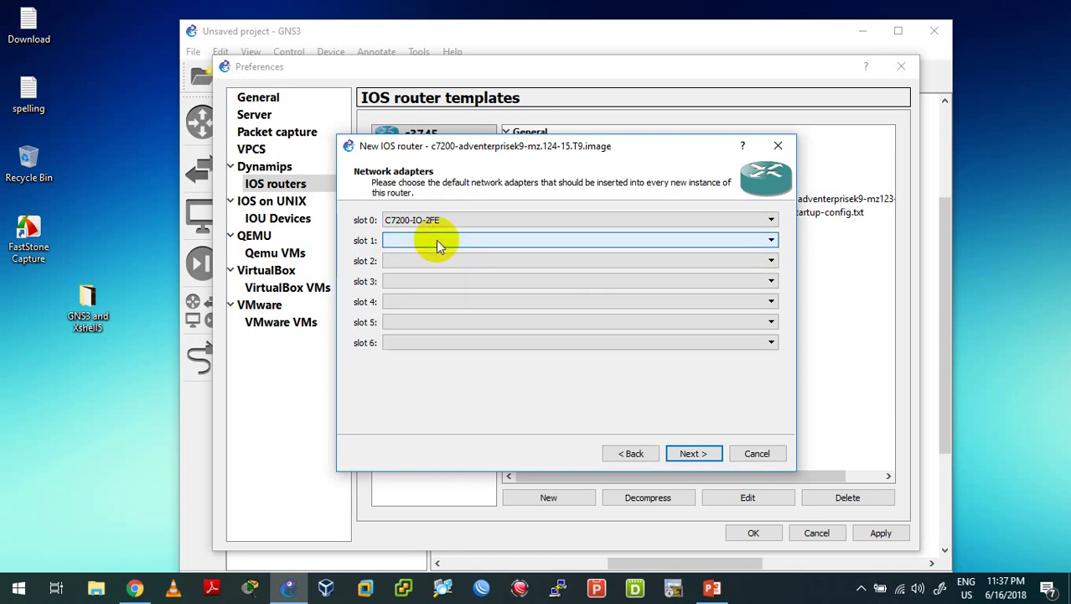
left_click(436, 240)
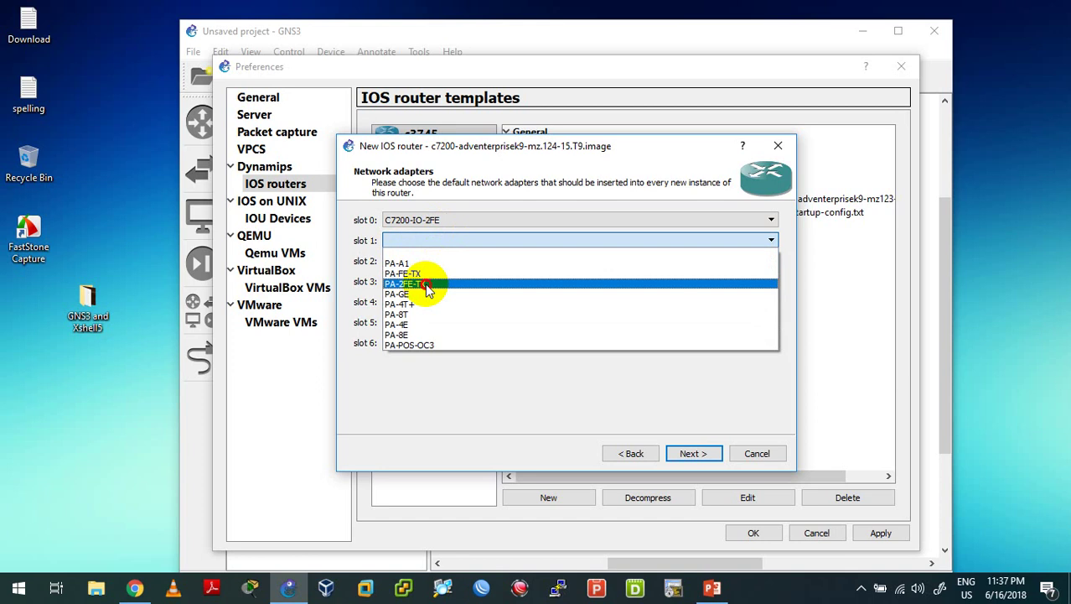
left_click(428, 285)
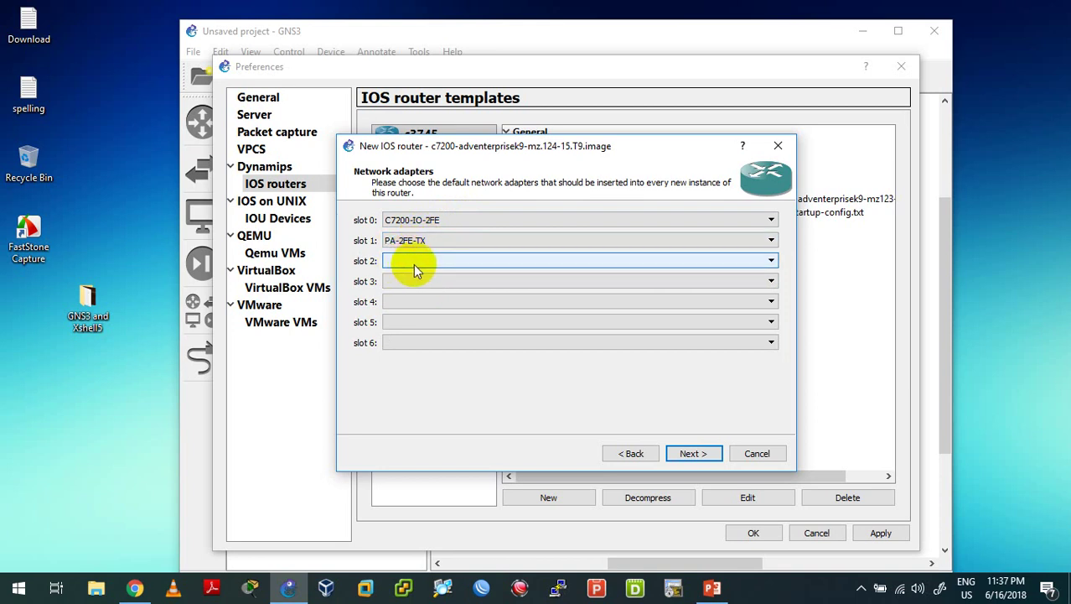
- Assign PA-GE adapters to slots 2 and 3 of the c7200 router and continue to the Idle-PC settings
left_click(414, 263)
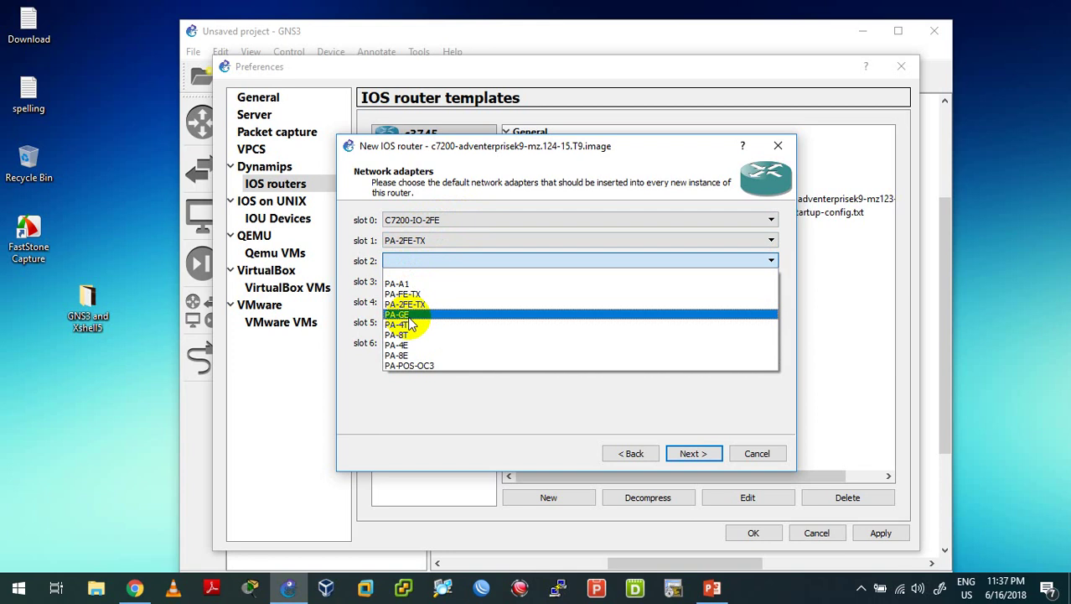
left_click(409, 315)
left_click(409, 285)
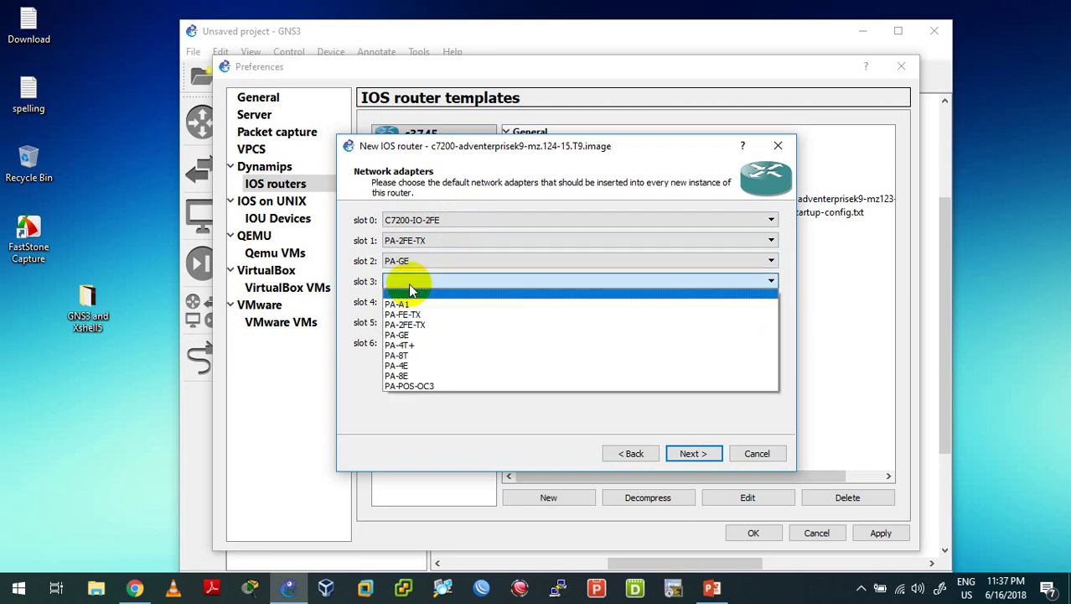
left_click(404, 333)
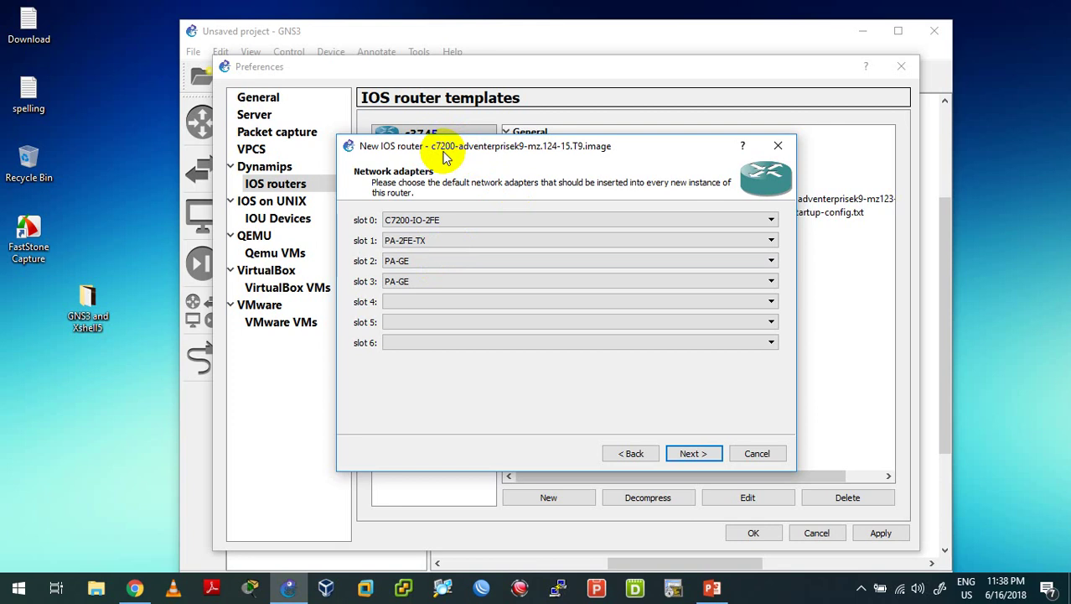
left_click(684, 456)
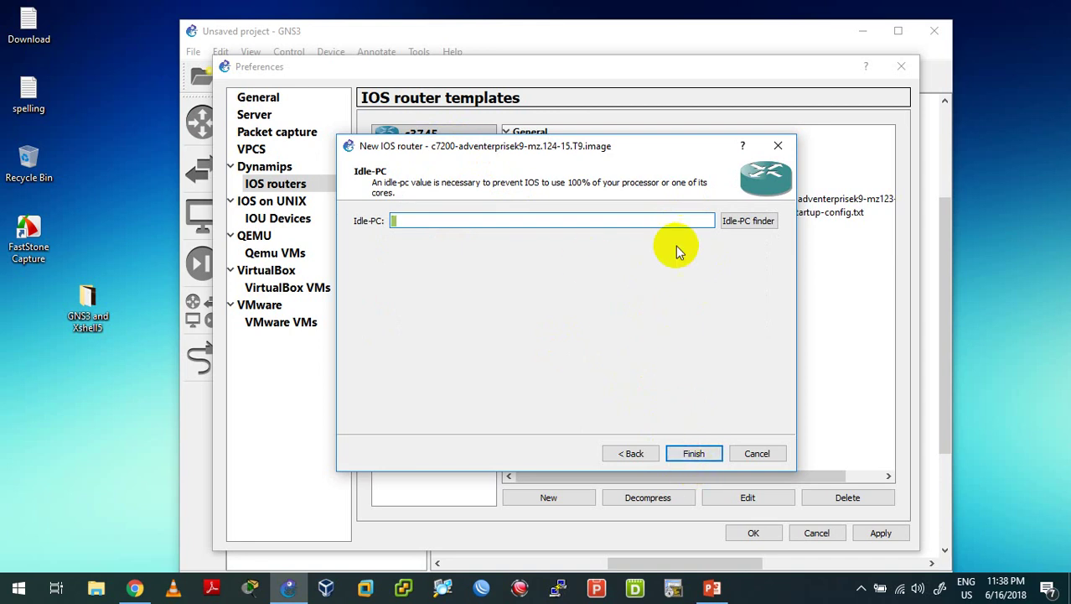
- Finish the c7200 template with an empty Idle-PC value, save the preferences and list the available routers
left_click(695, 454)
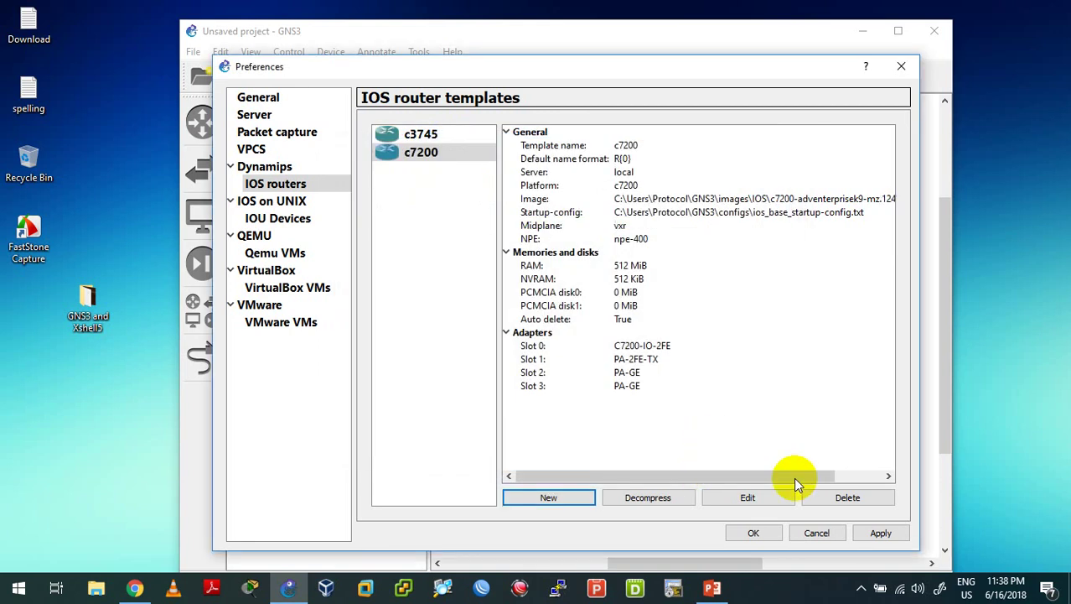
left_click(878, 535)
left_click(751, 535)
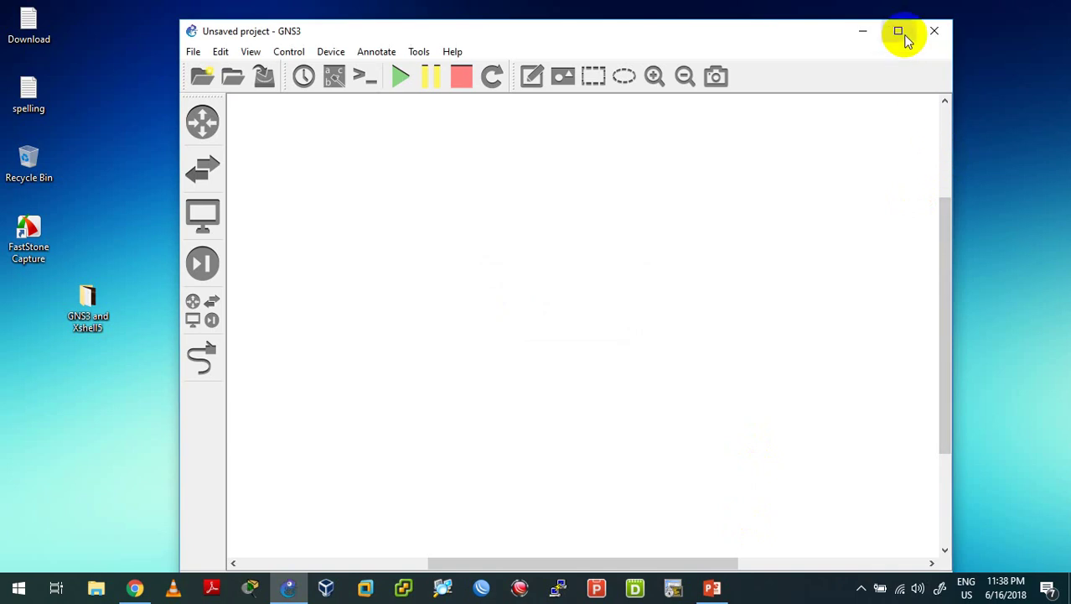
left_click(202, 122)
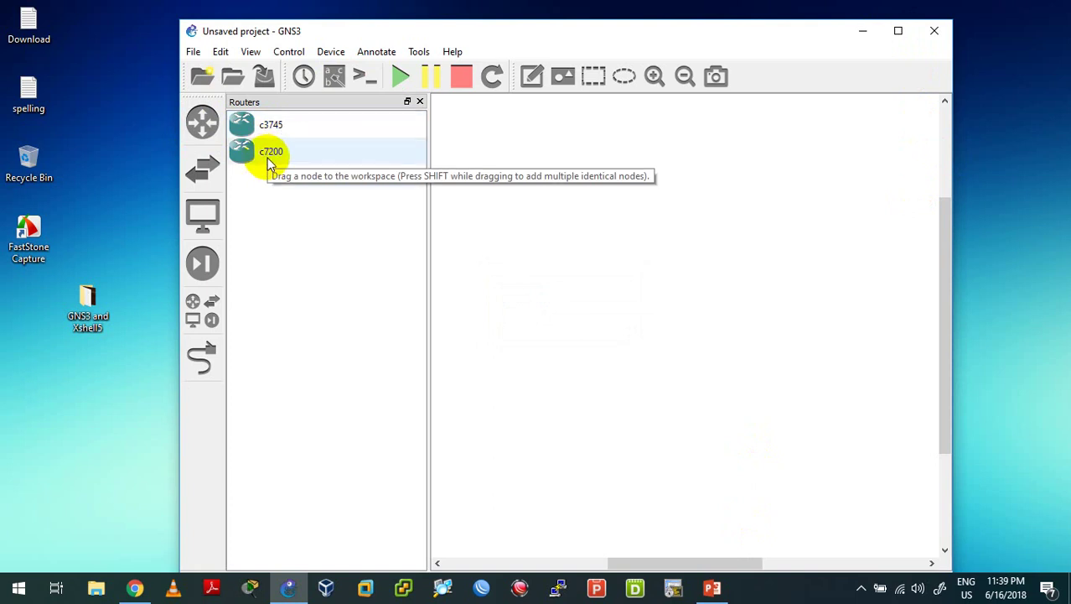
- Maximize the GNS3 window and place two c3745 routers side by side in the workspace
left_click(898, 31)
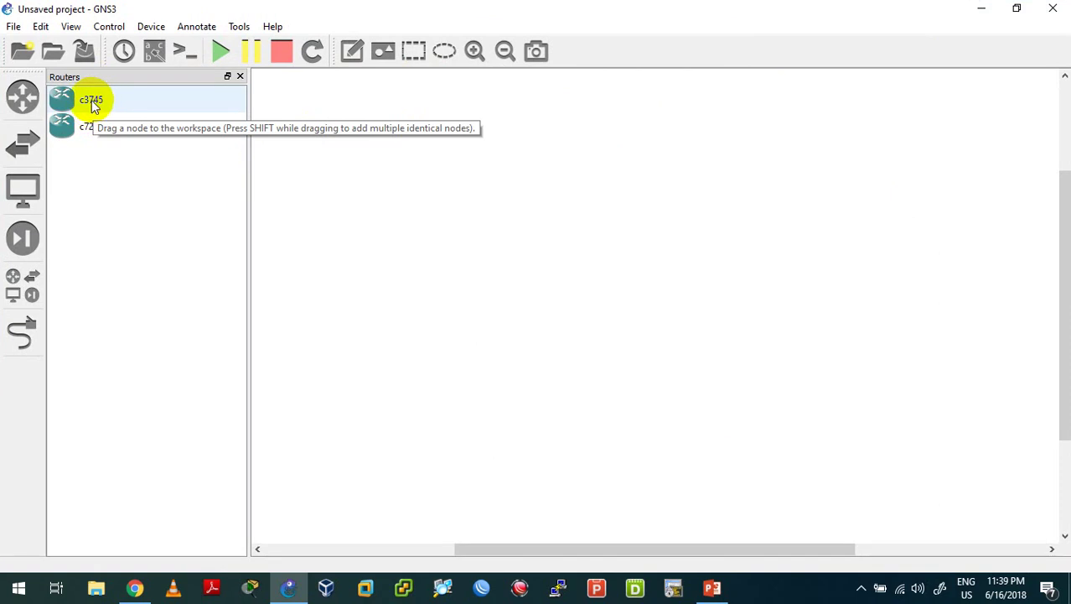
left_click_drag(93, 105, 310, 169)
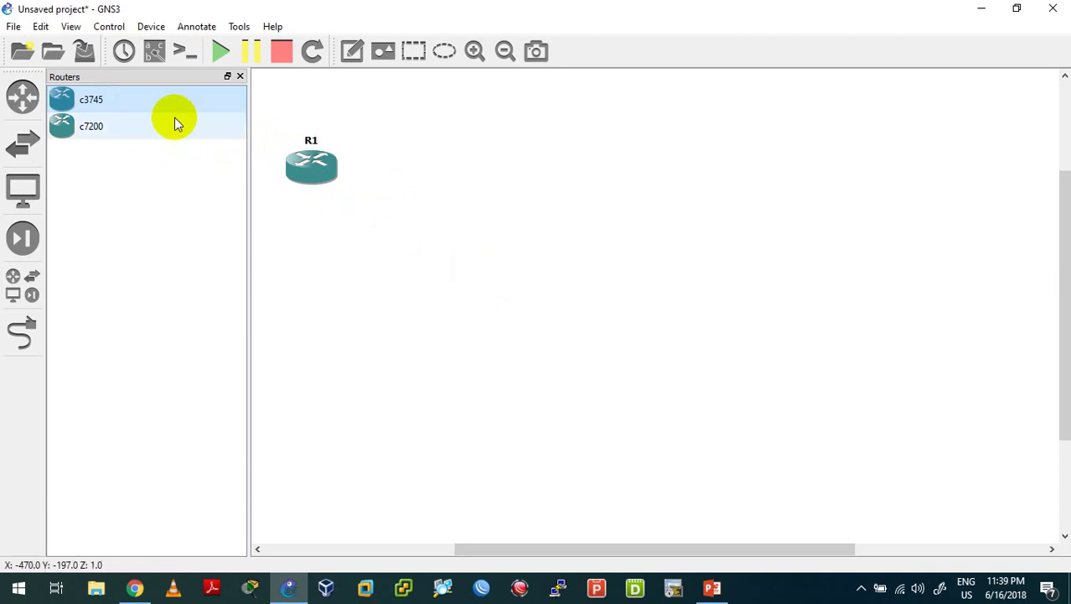
left_click_drag(115, 101, 427, 171)
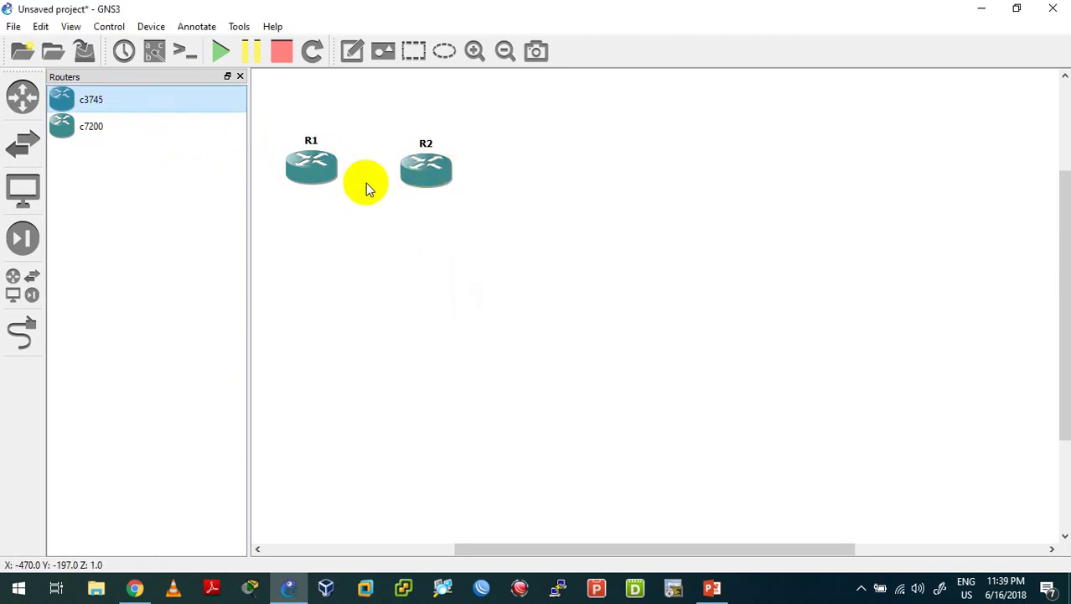
- Add five more c3745 routers at once in a row below R1 and R2
left_click_drag(469, 211, 334, 299)
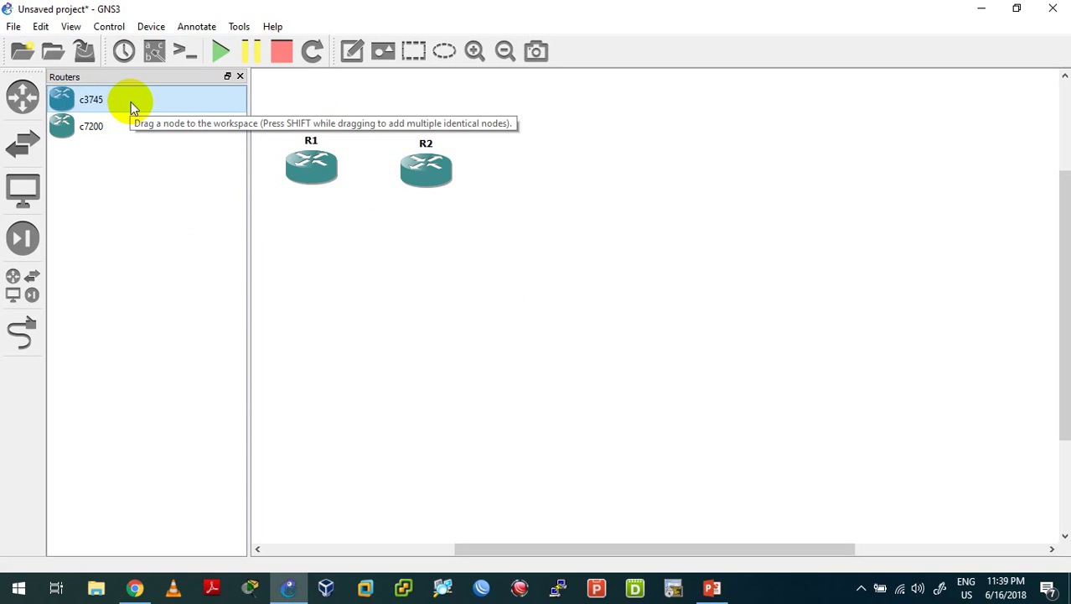
left_click_drag(130, 102, 419, 287)
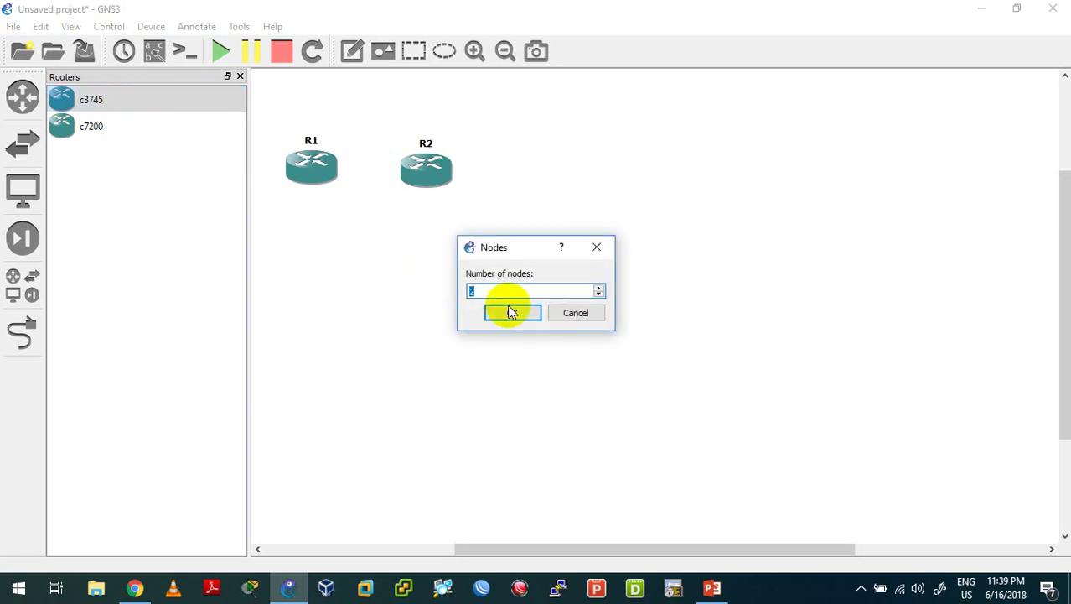
scroll(496, 293, "up", 1)
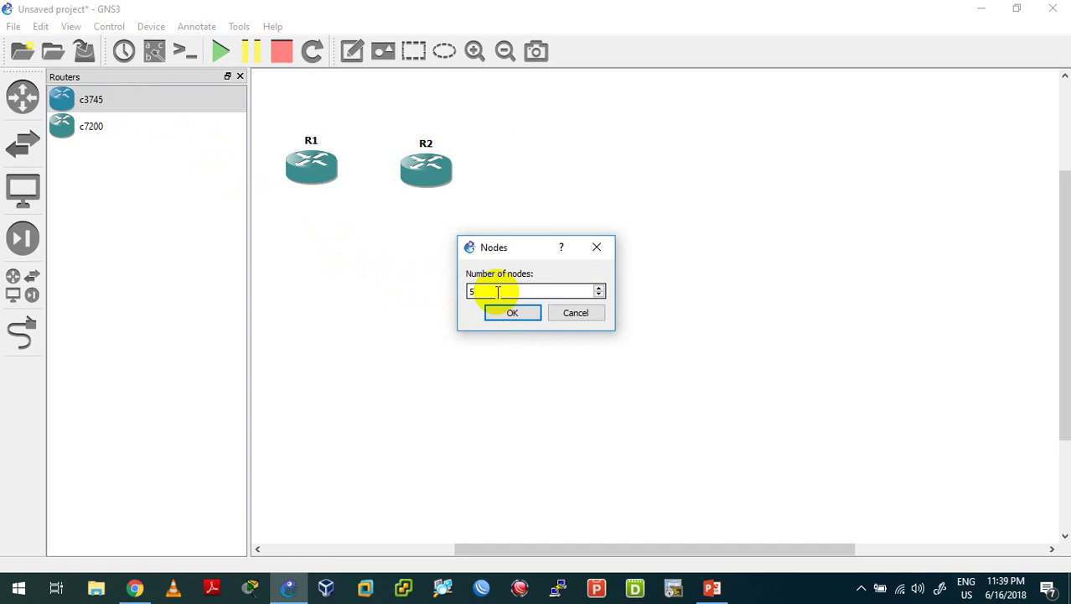
key("Return")
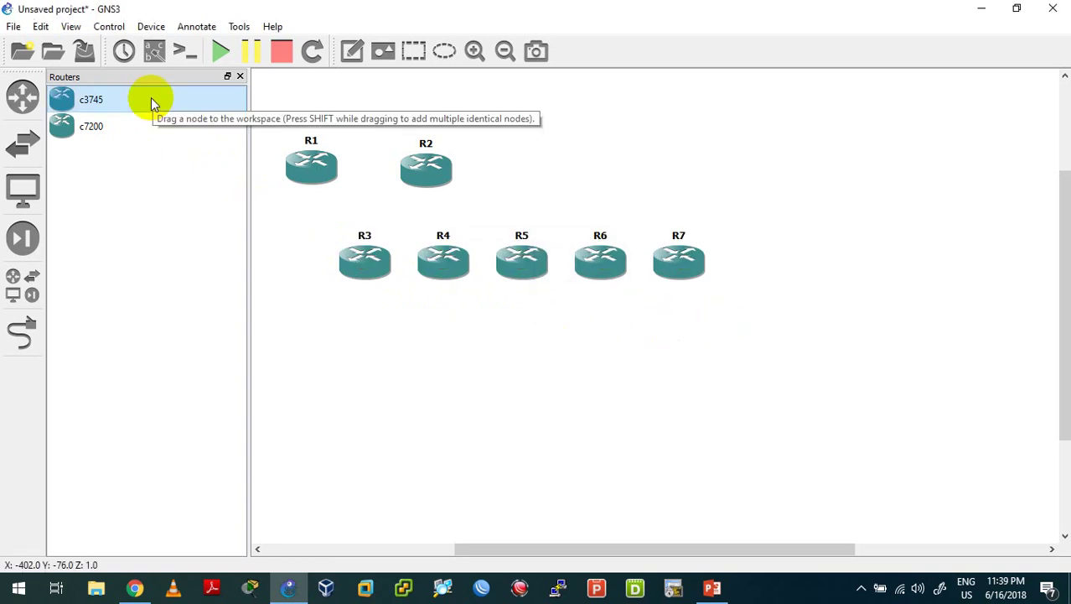
left_click_drag(151, 97, 325, 239)
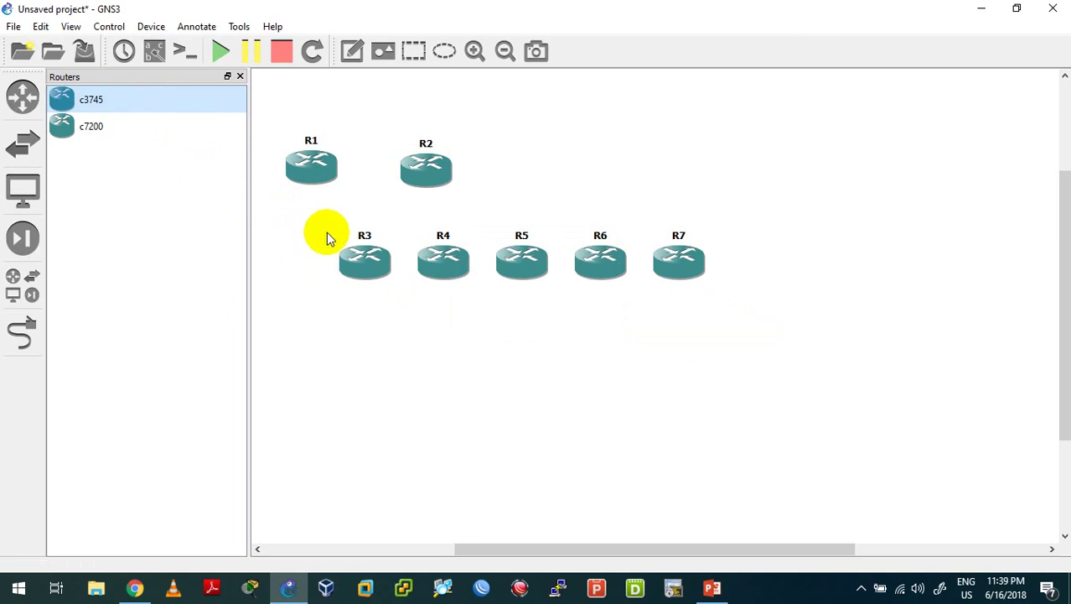
- Delete the row of five routers R3 to R7 from the workspace
left_click_drag(301, 218, 725, 307)
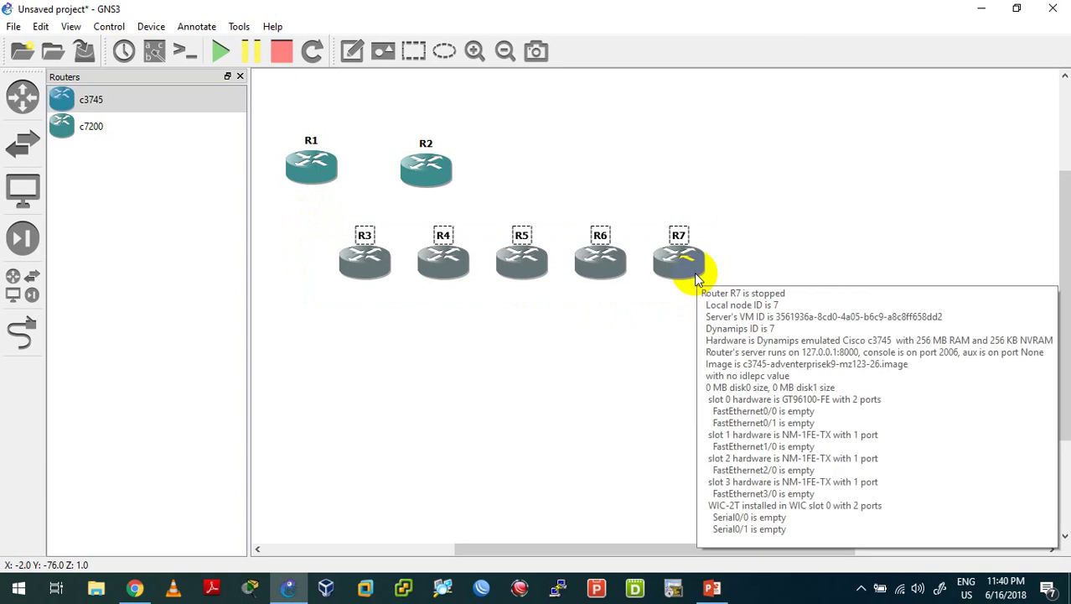
key("Delete")
left_click(571, 312)
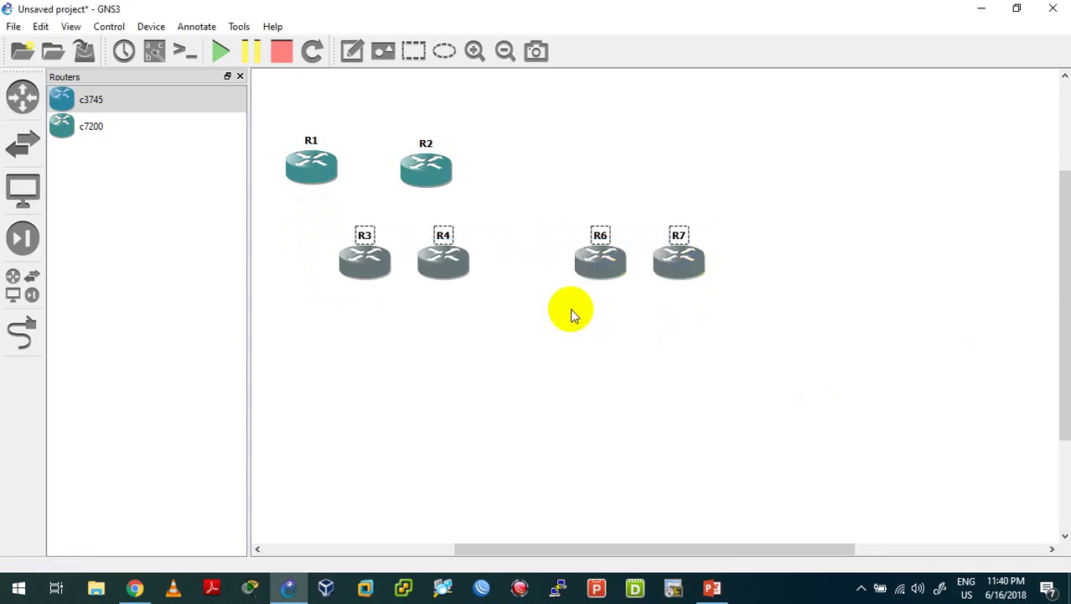
- Spread routers R1 and R2 farther apart and line them up horizontally in the workspace
left_click_drag(433, 182, 542, 182)
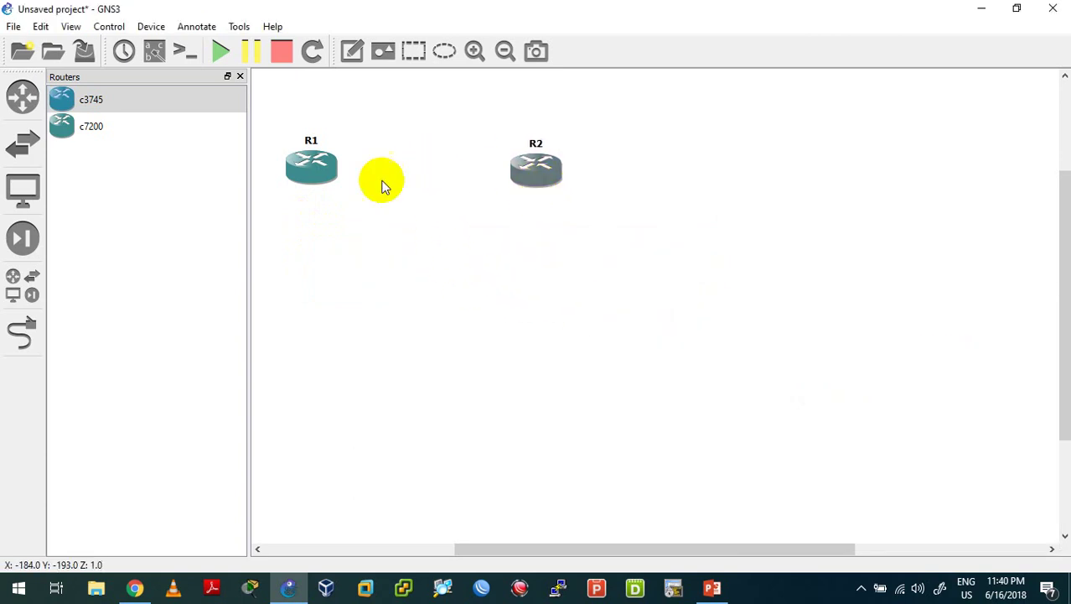
left_click_drag(323, 180, 343, 190)
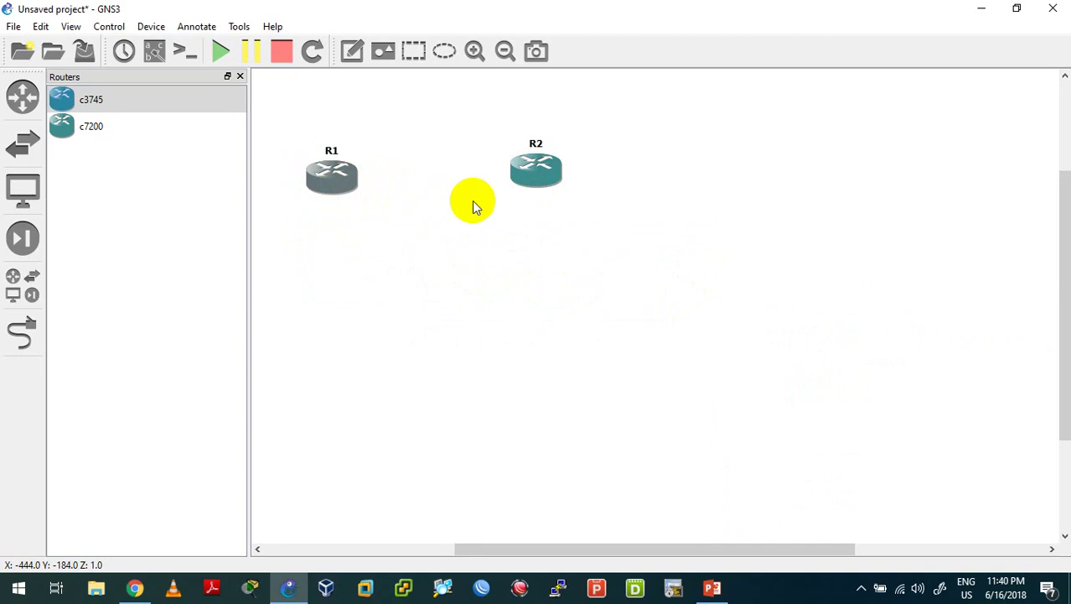
left_click_drag(546, 195, 549, 198)
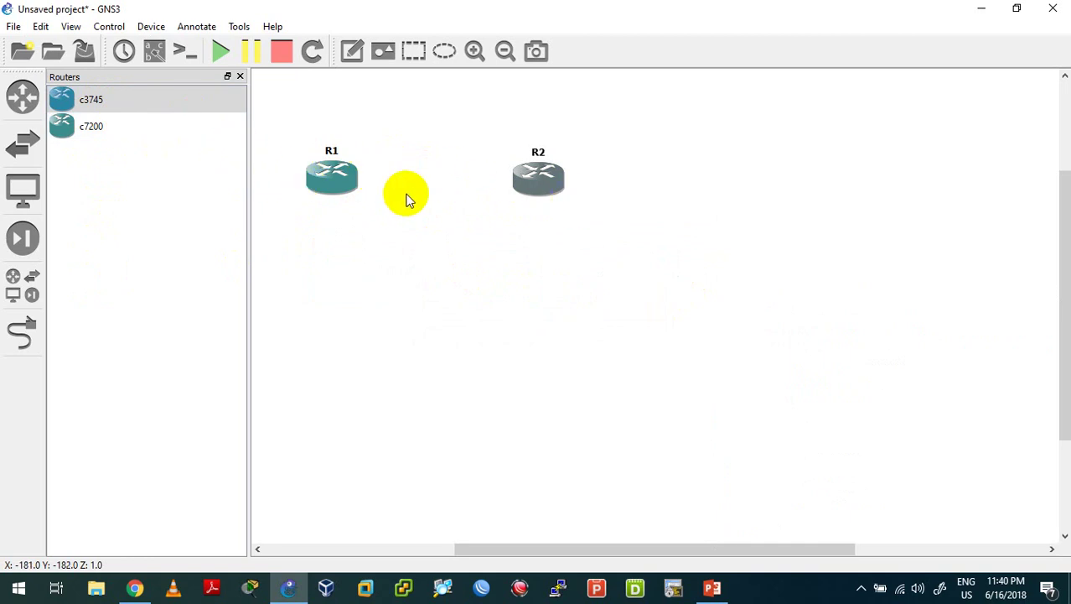
- Link FastEthernet0/0 of R1 to FastEthernet0/0 of R2 and leave link mode
left_click(32, 346)
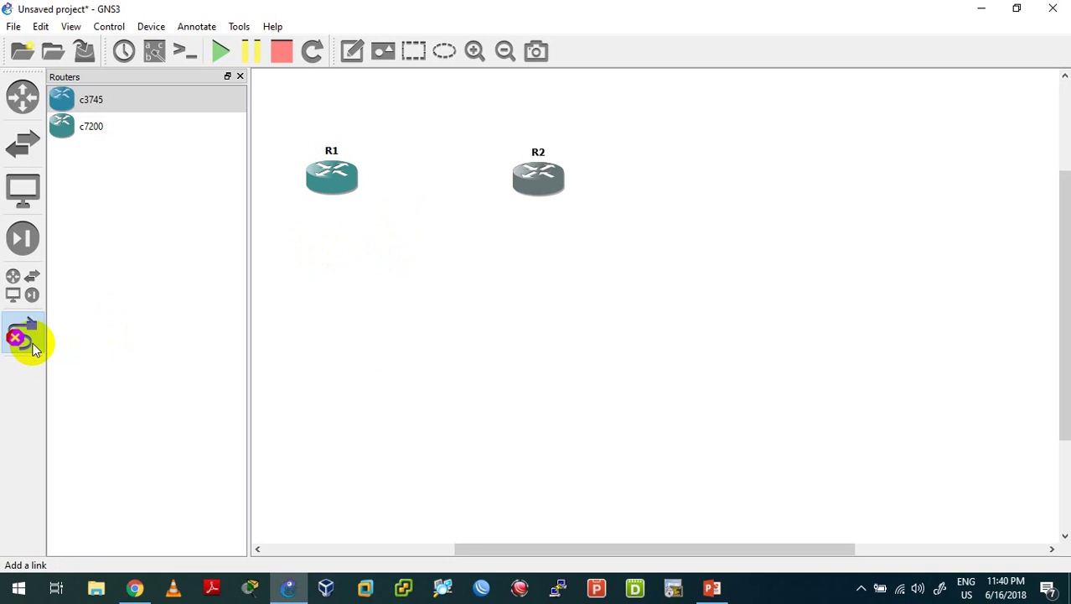
left_click(346, 183)
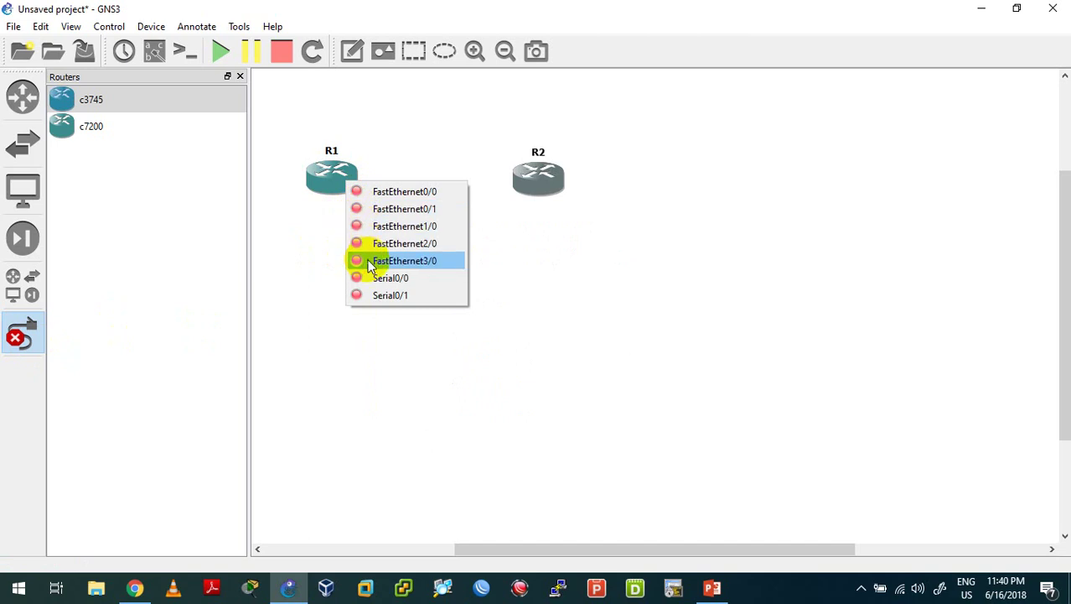
left_click(387, 192)
left_click(524, 181)
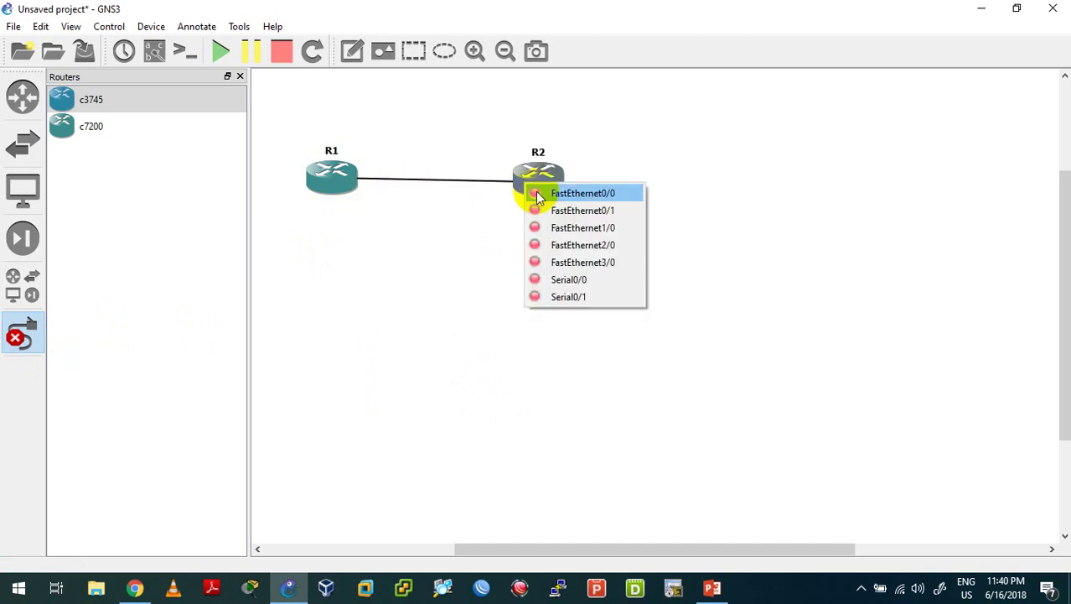
left_click(538, 194)
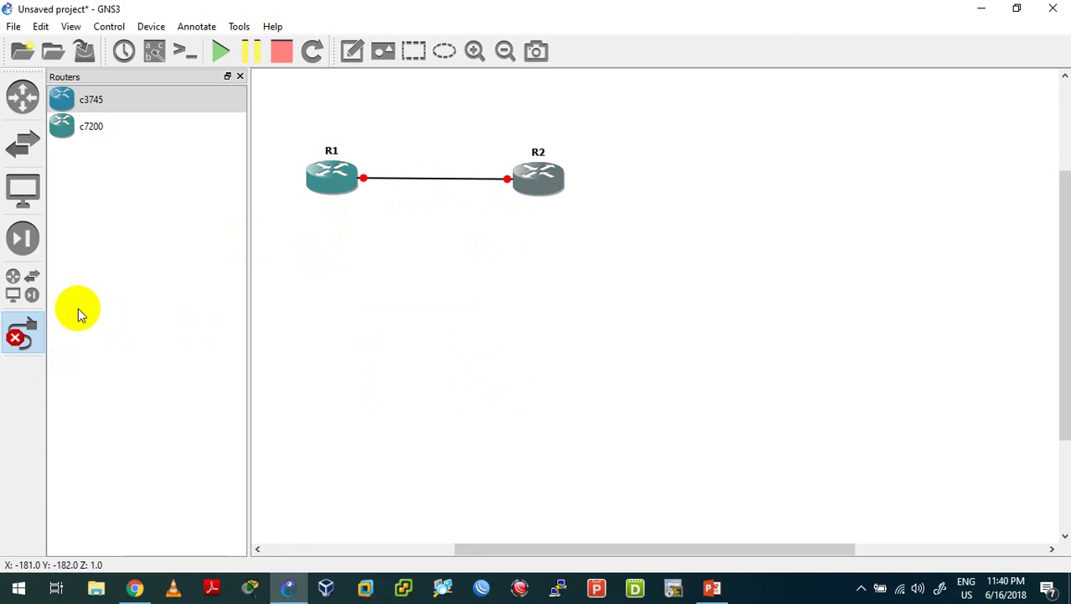
left_click(22, 349)
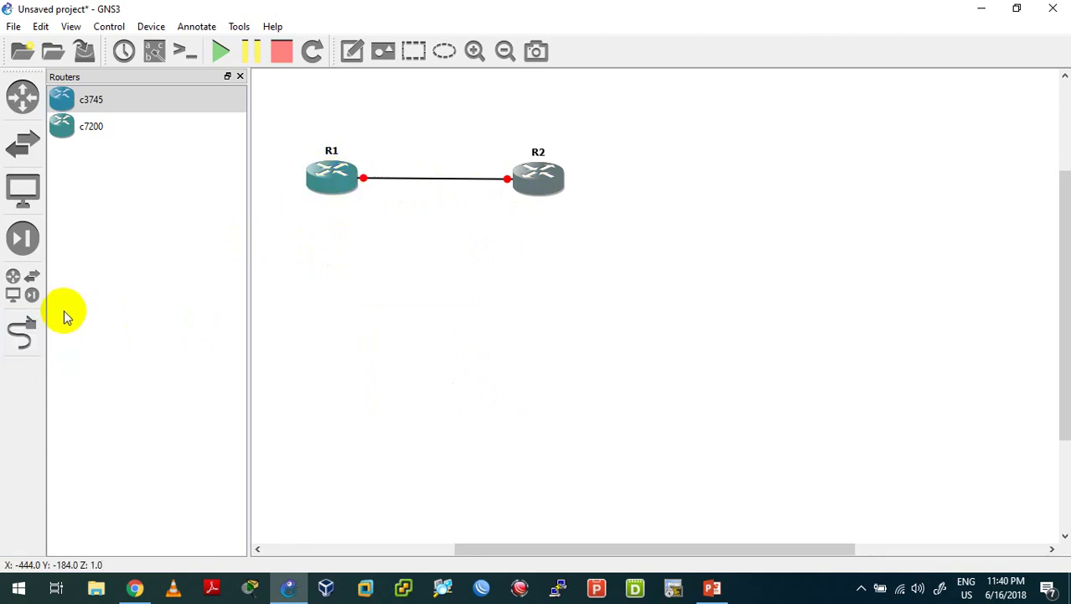
- Add a second link from FastEthernet0/1 of R1 to FastEthernet0/1 of R2 and leave link mode
left_click(21, 343)
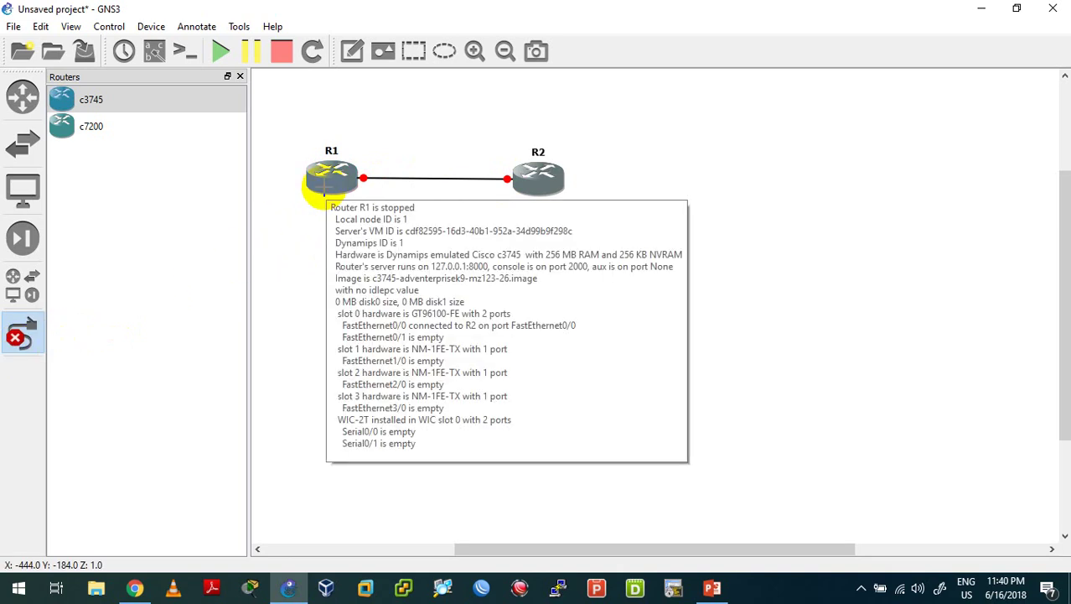
left_click(323, 186)
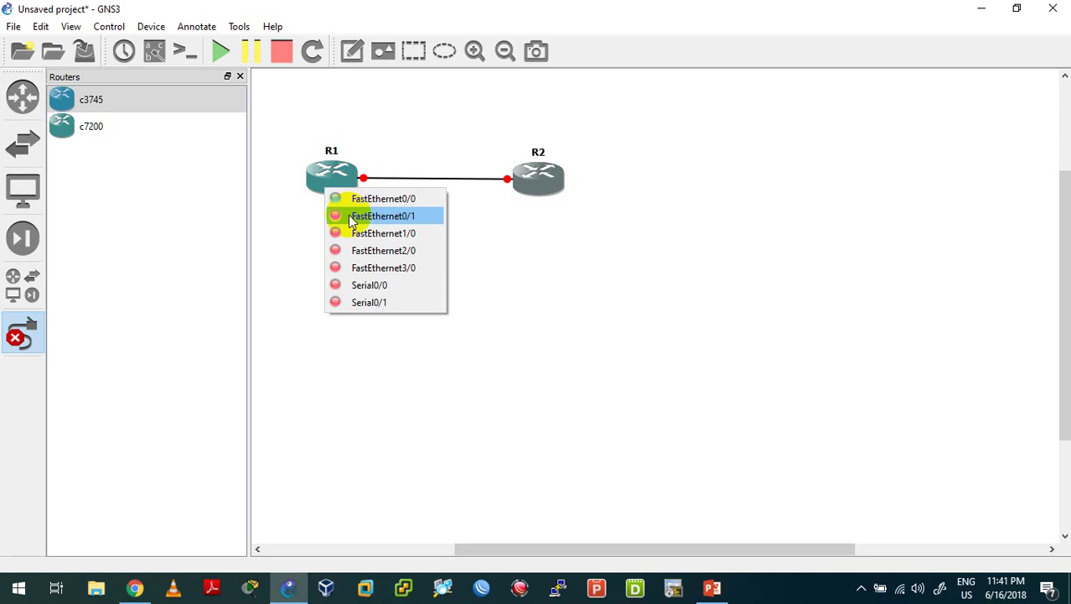
left_click(352, 217)
left_click(528, 197)
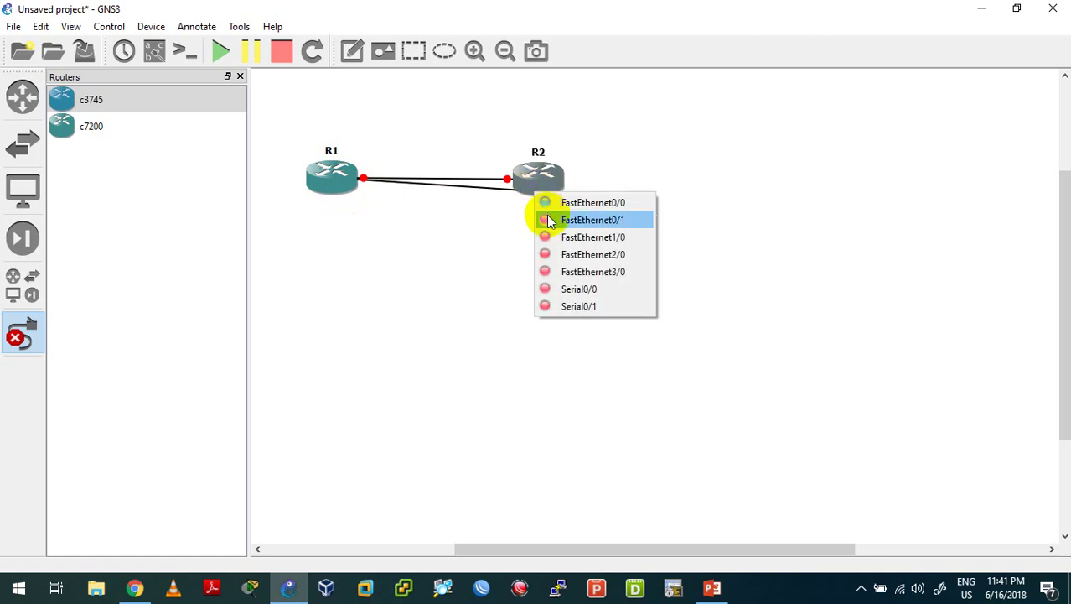
left_click(537, 217)
left_click(23, 334)
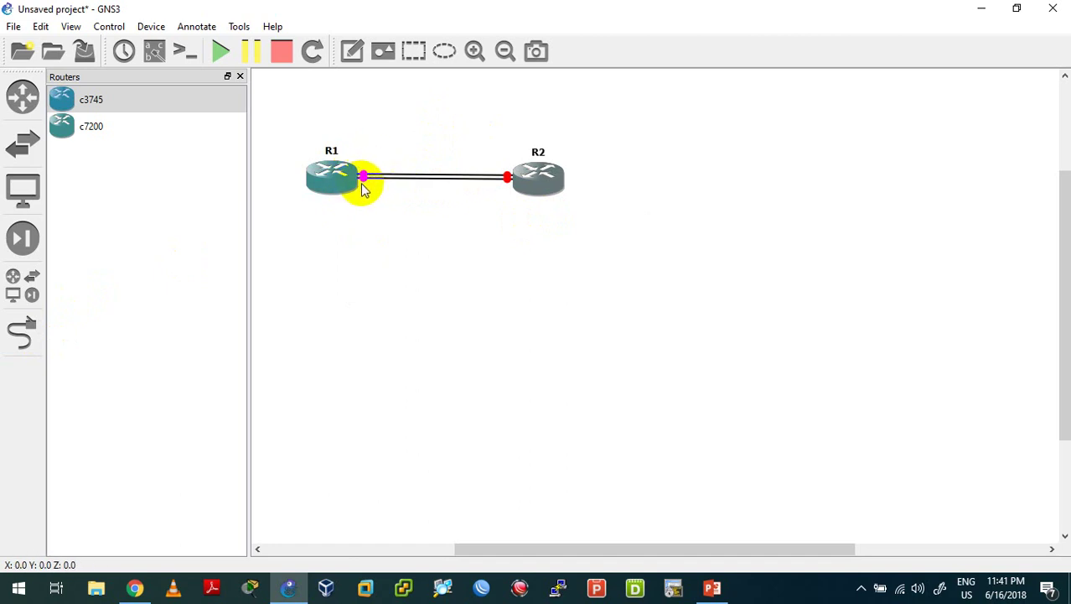
- Show the interface labels on the topology and move router R2 farther away from R1
left_click(156, 65)
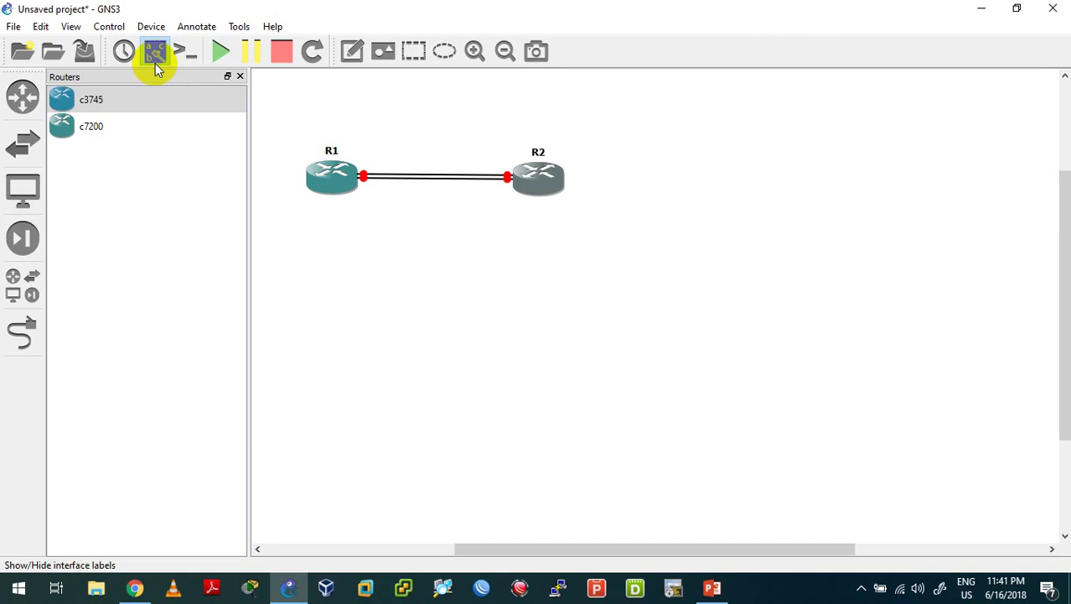
left_click_drag(551, 185, 627, 183)
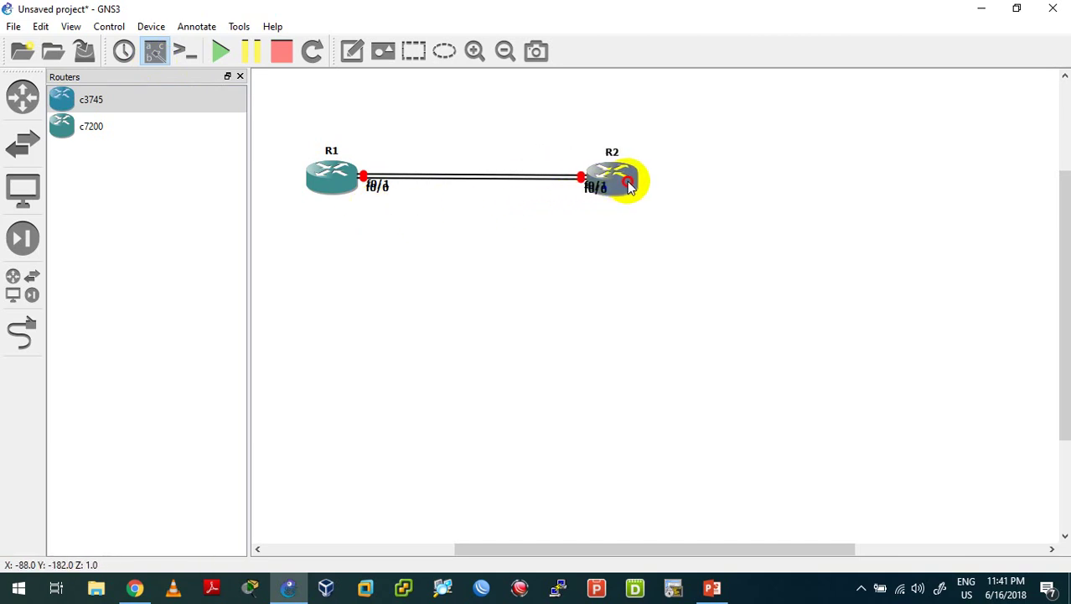
- Delete the FastEthernet0/0 link between R1 and R2, keeping only the FastEthernet0/1 link
right_click(486, 182)
left_click(520, 207)
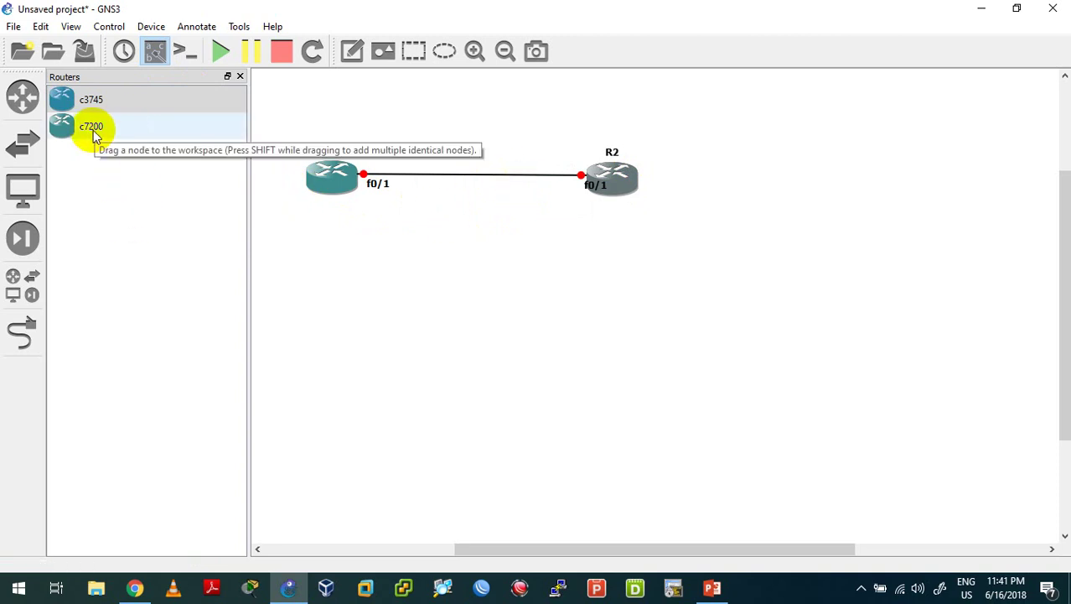
- Add three c7200 routers below the R1-R2 link and arrange them in a triangle with R4 as the lower corner
left_click_drag(94, 133, 526, 309)
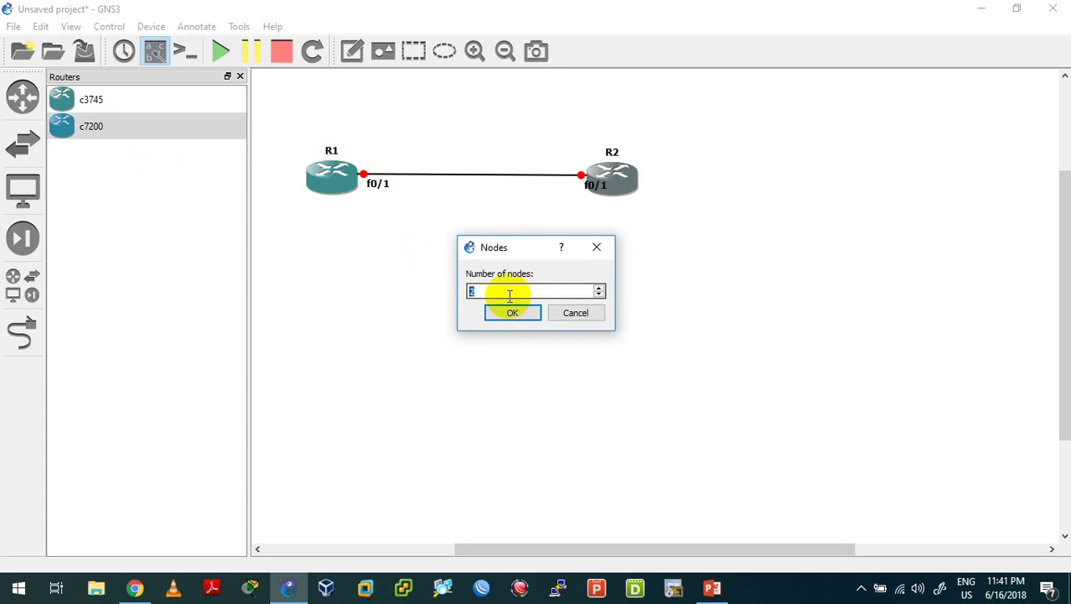
type("3")
key("Return")
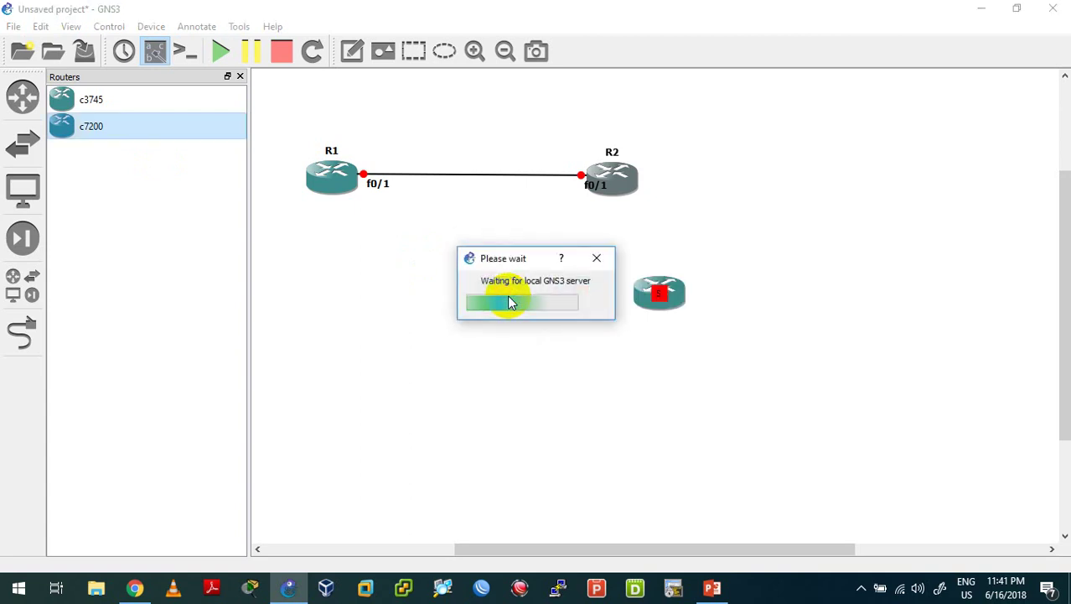
left_click_drag(583, 295, 583, 423)
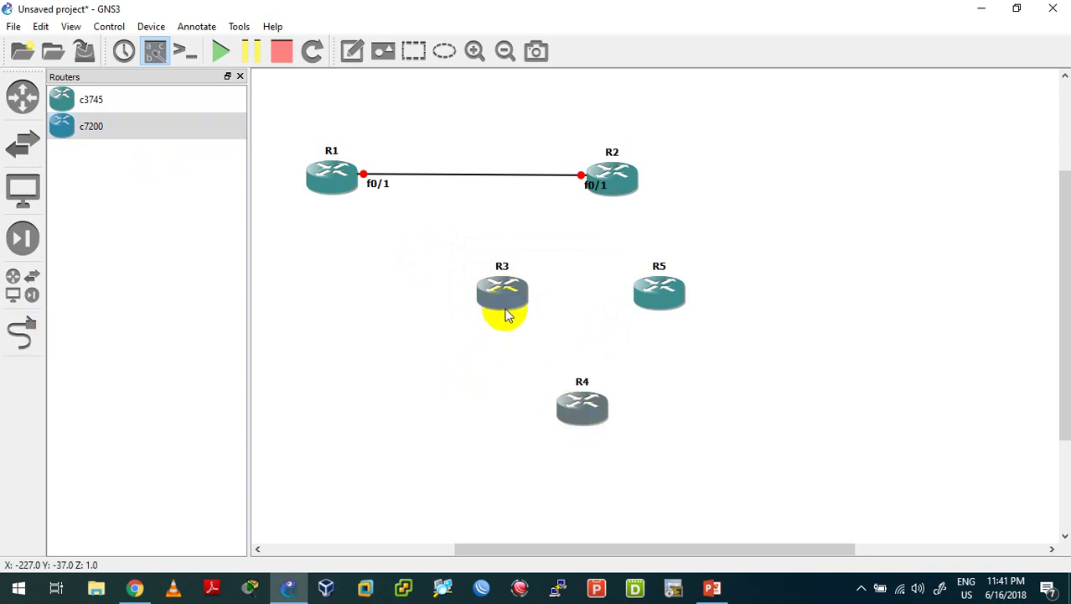
left_click_drag(507, 312, 496, 318)
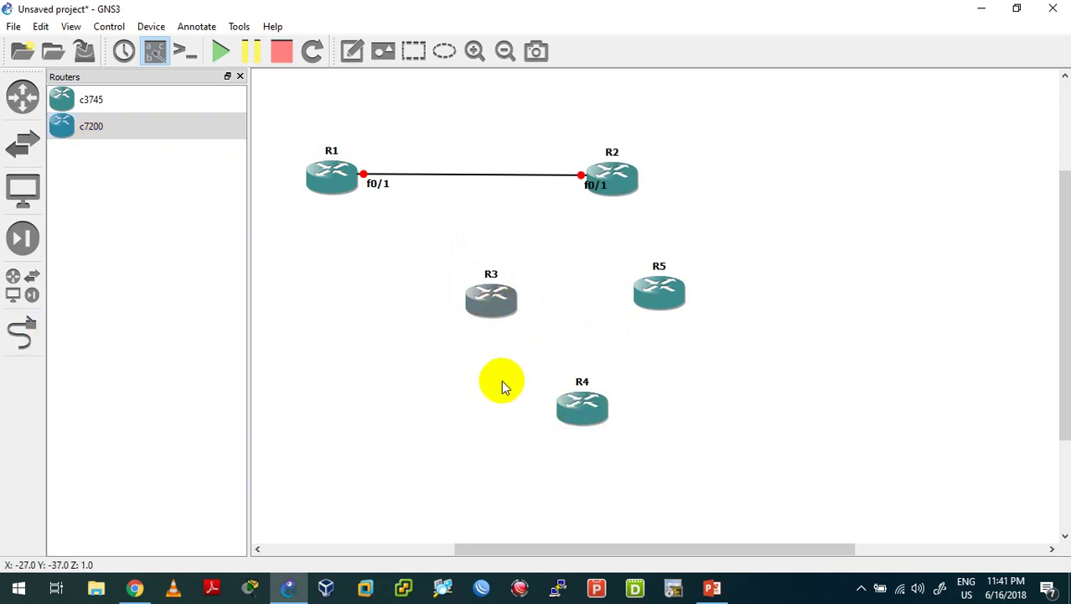
- Link GigabitEthernet2/0 of R3 to GigabitEthernet2/0 of R5
left_click(15, 345)
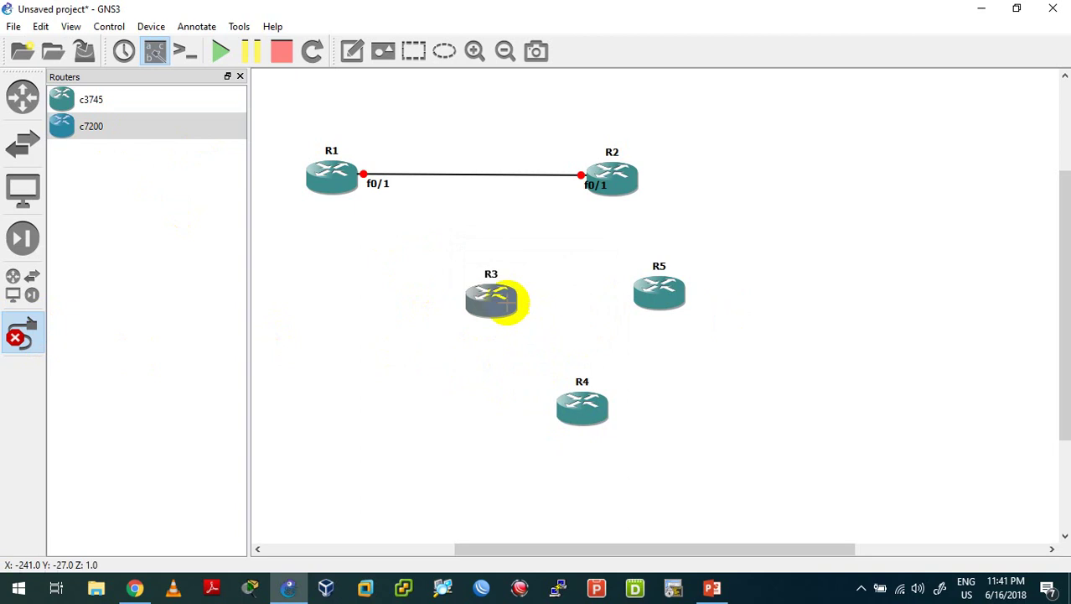
left_click(504, 304)
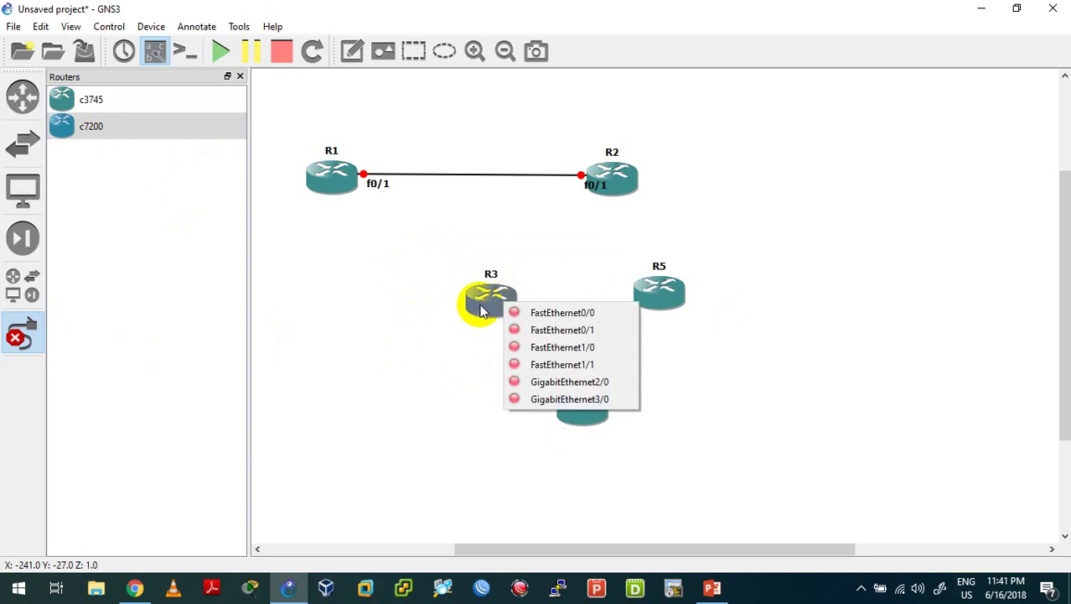
left_click(543, 383)
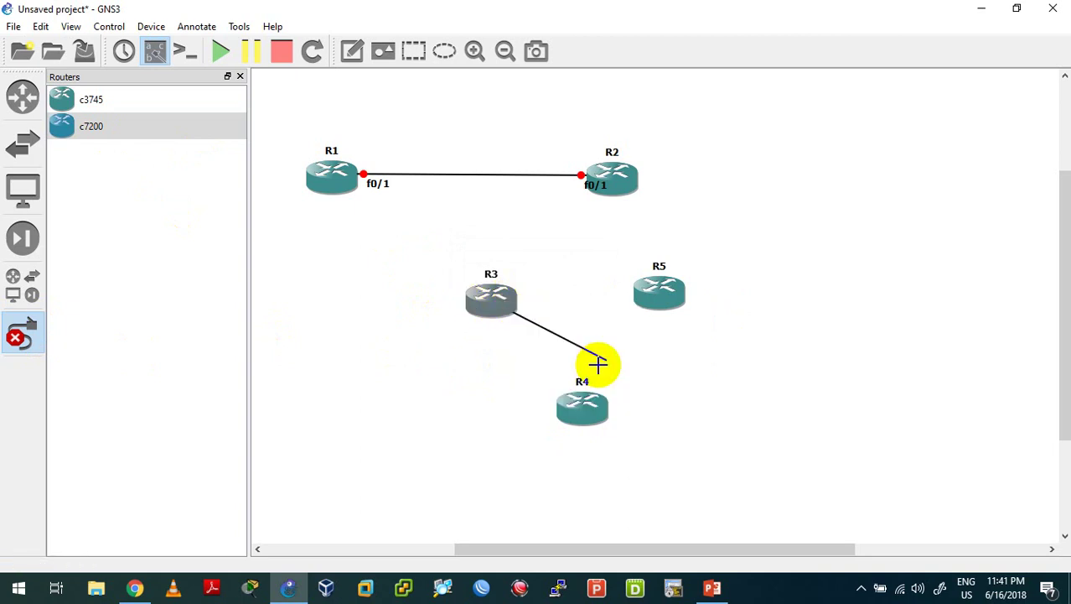
left_click(654, 293)
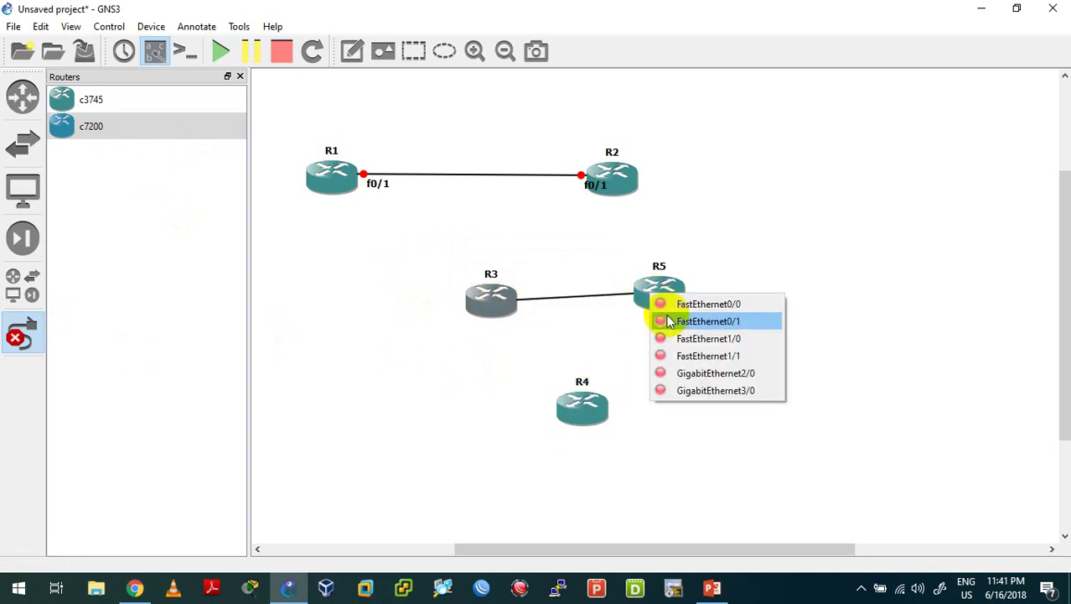
left_click(687, 375)
- Link GigabitEthernet3/0 of R3 to GigabitEthernet2/0 of R4
left_click(495, 321)
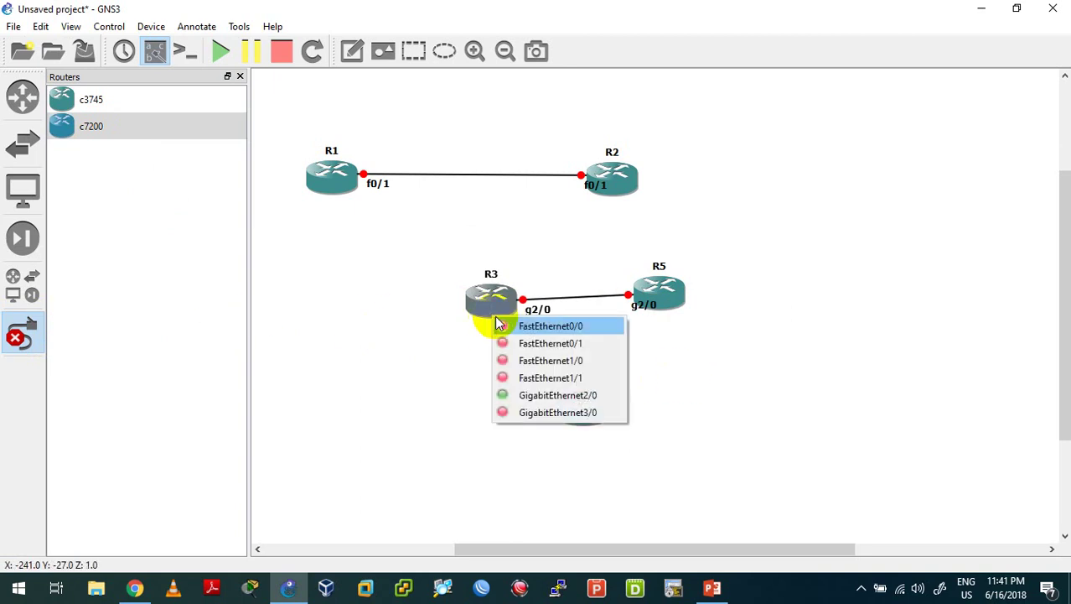
left_click(545, 412)
left_click(585, 419)
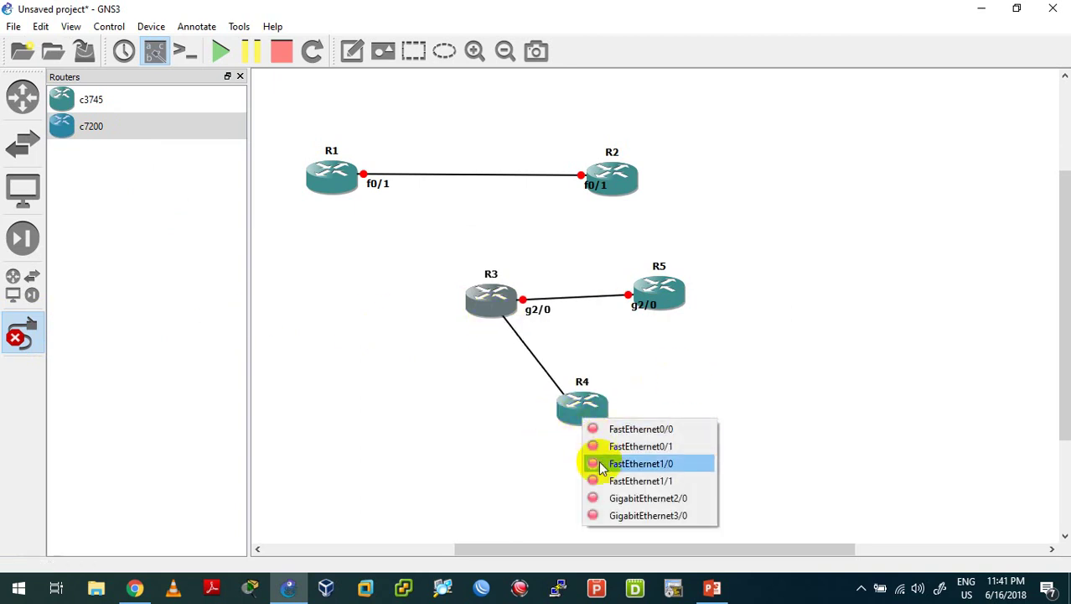
left_click(629, 500)
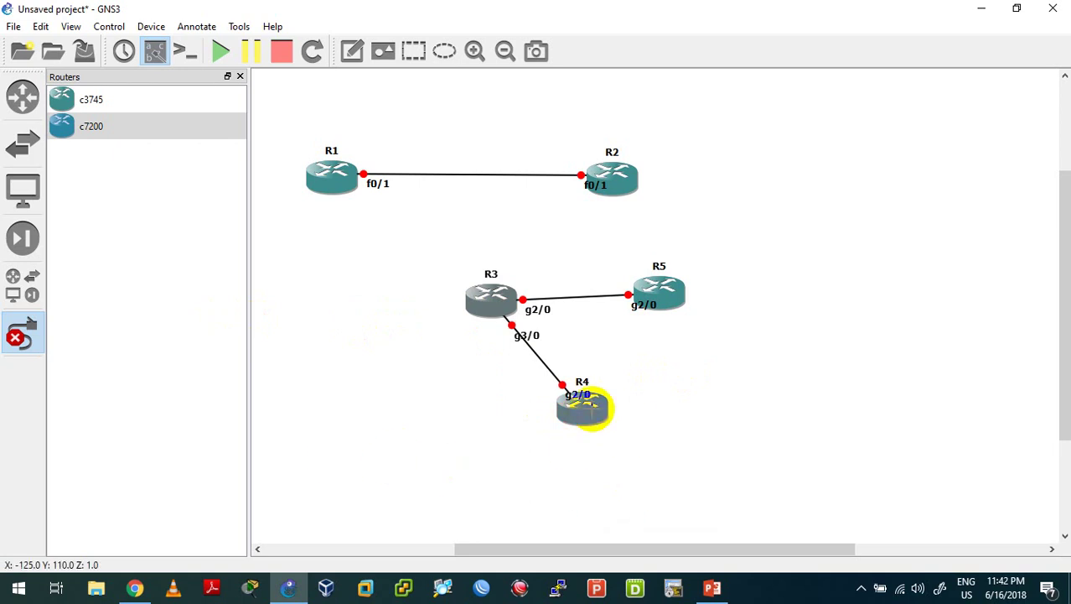
- Link GigabitEthernet3/0 of R4 to GigabitEthernet3/0 of R5 and leave link mode
left_click(592, 410)
left_click(637, 506)
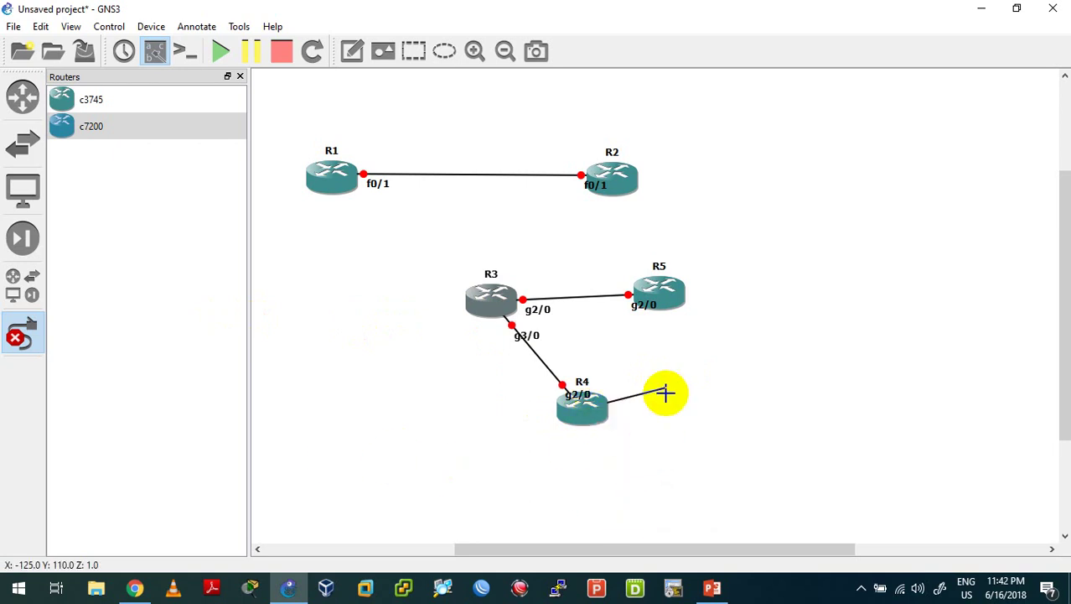
left_click(666, 300)
left_click(708, 400)
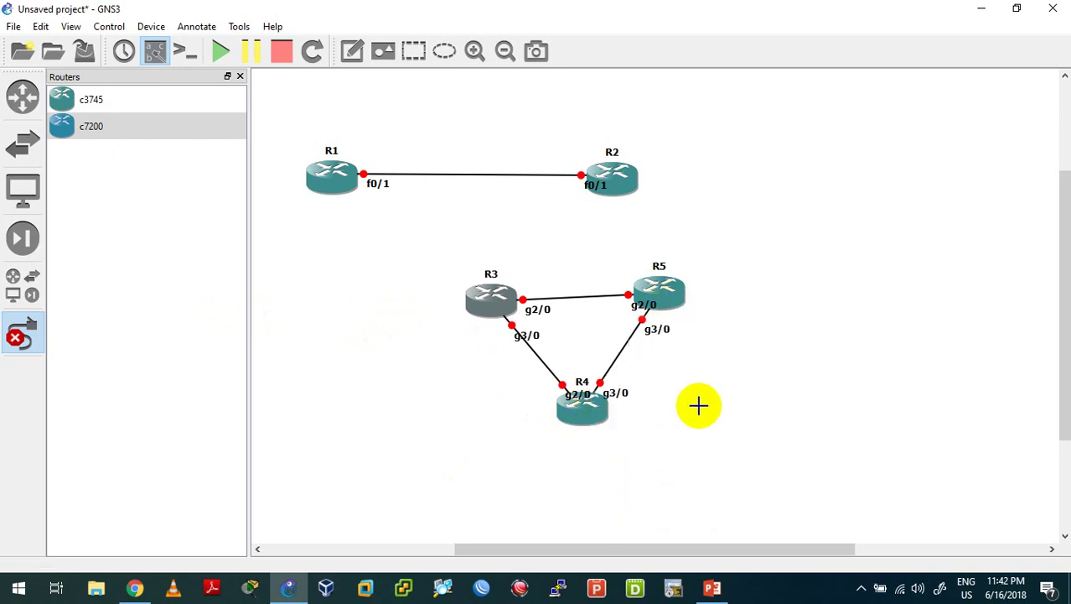
left_click(37, 340)
- Nudge routers R5, R4 and R3 slightly to even out the triangle layout
left_click_drag(658, 299, 664, 305)
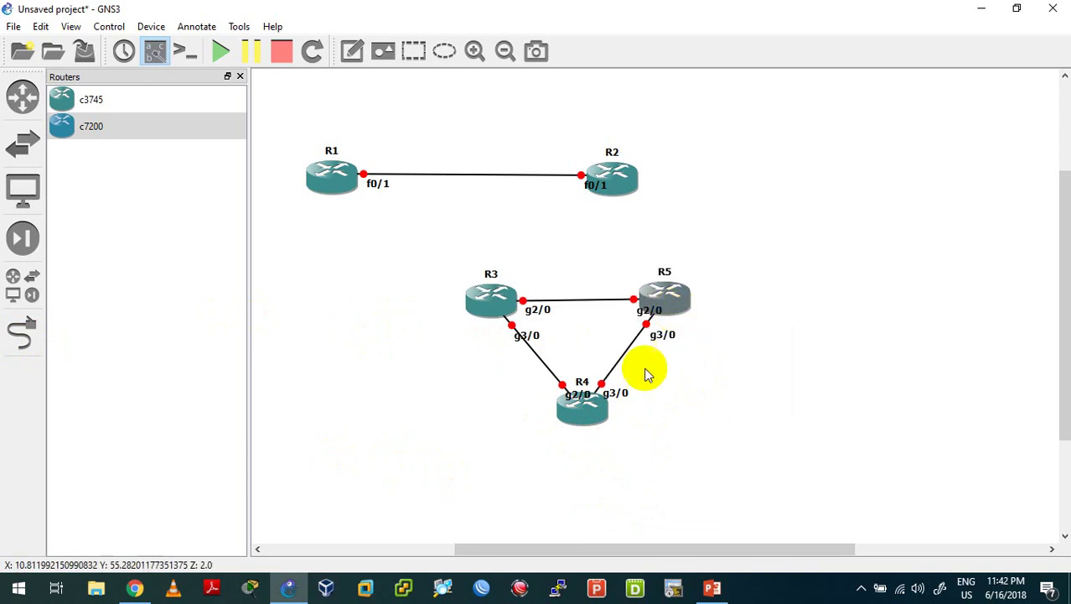
left_click_drag(597, 420, 600, 424)
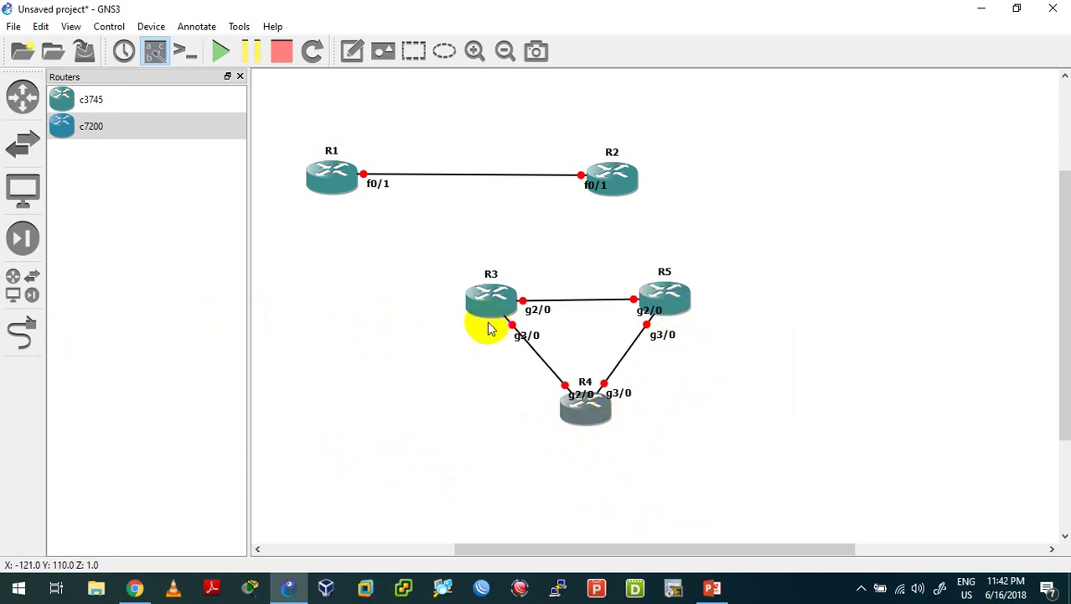
left_click_drag(491, 322, 479, 322)
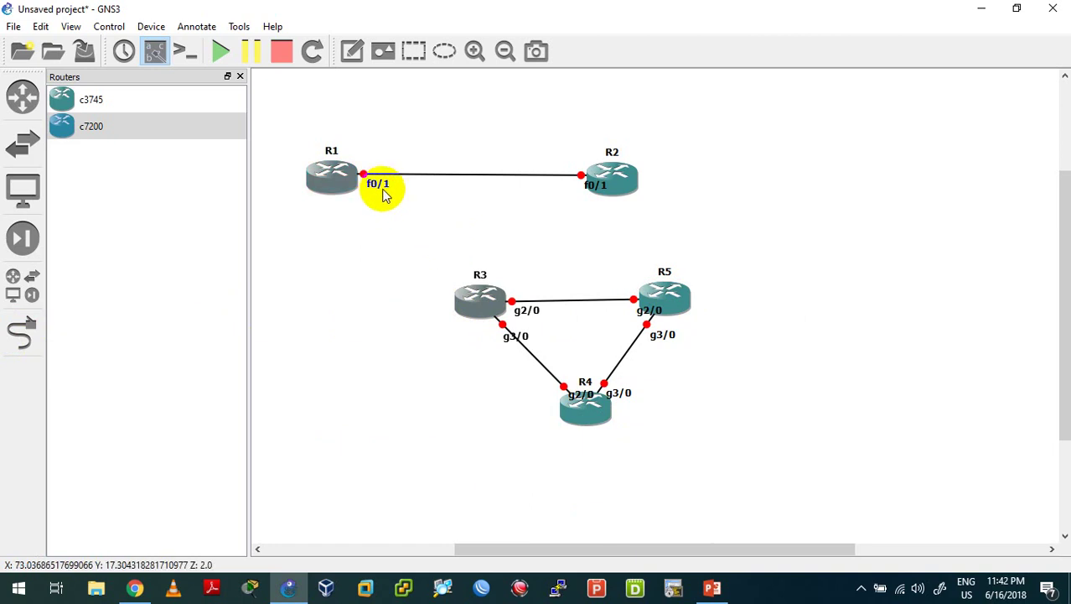
- Add the text note "F=Fast Ethernet" above the R1-R2 link, near R1
left_click(362, 60)
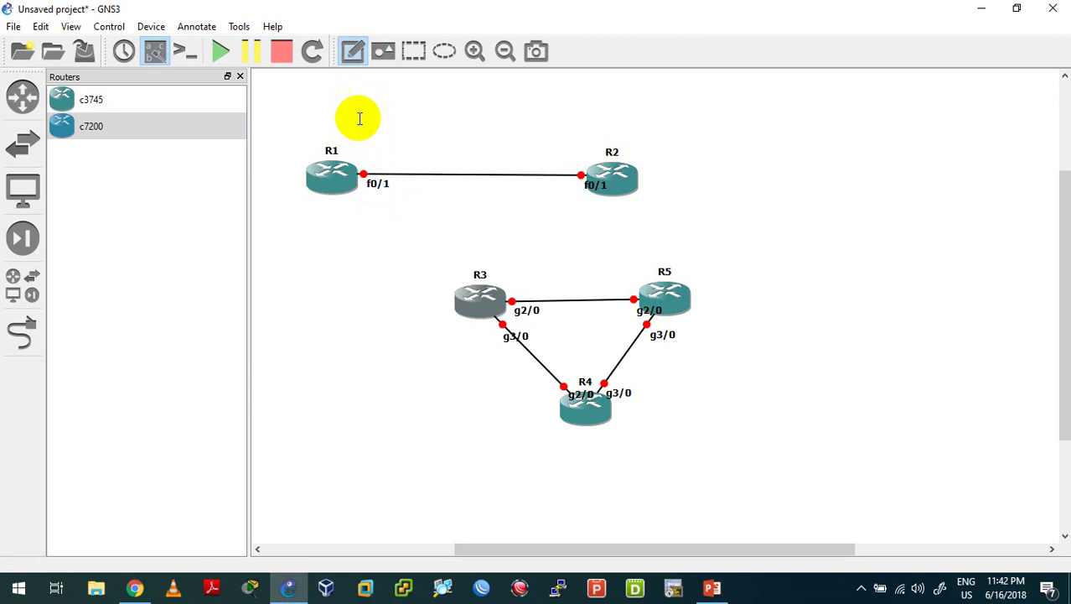
left_click(363, 118)
type("F")
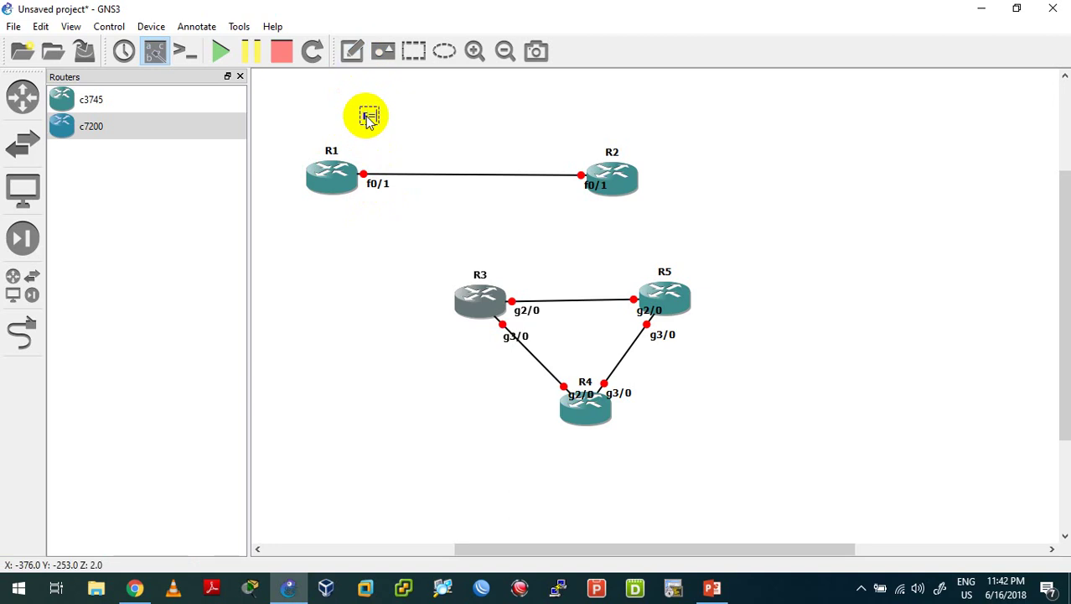
type("ast E")
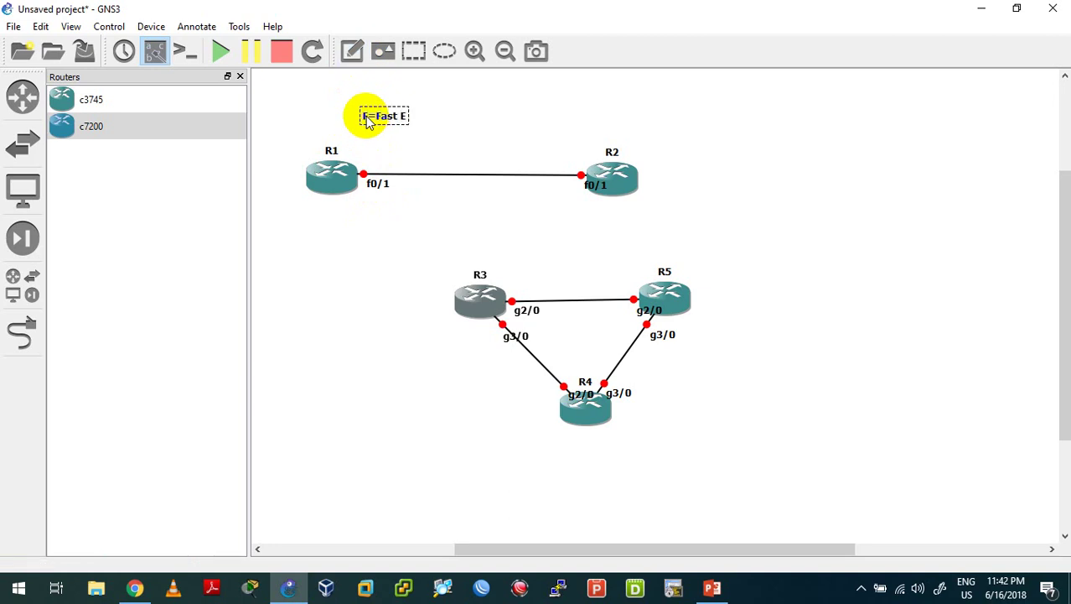
type("thernet")
left_click(408, 147)
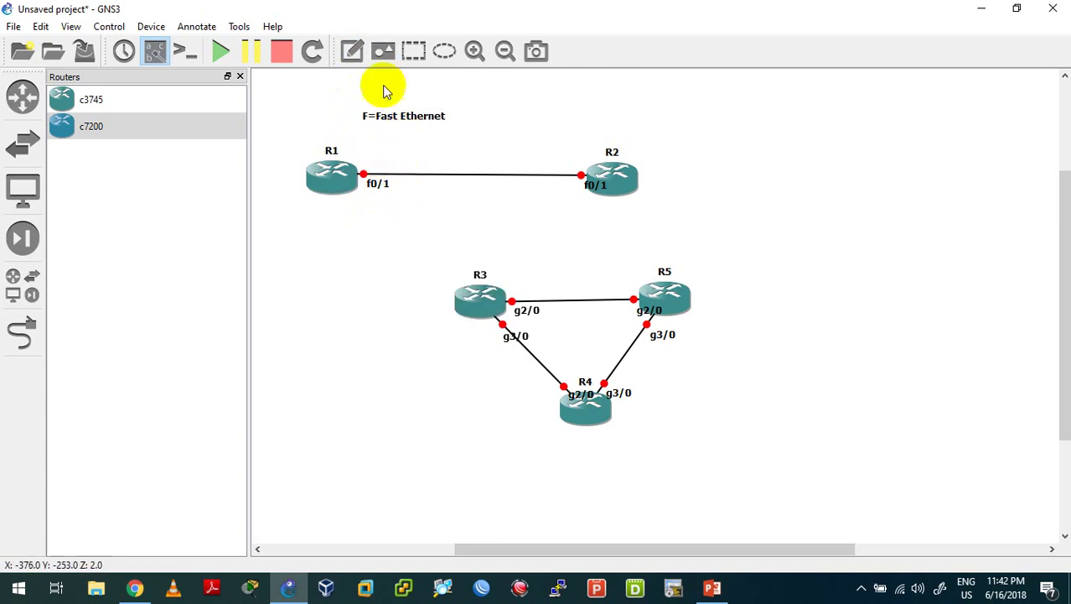
- Add the text note "0= Slot" directly below the "F=Fast Ethernet" note
left_click(351, 50)
left_click(369, 139)
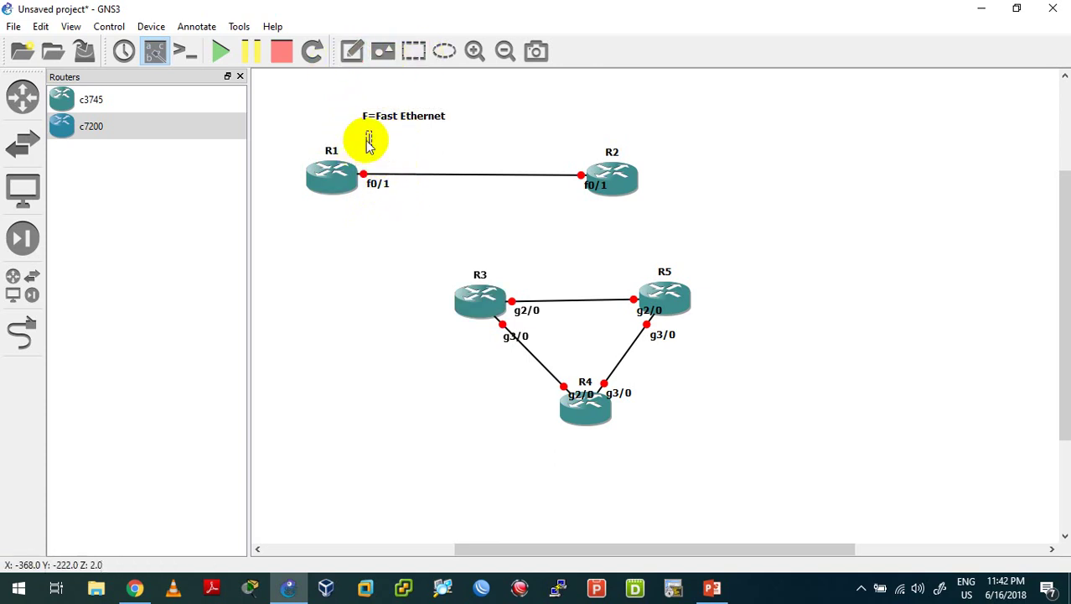
type("G= ")
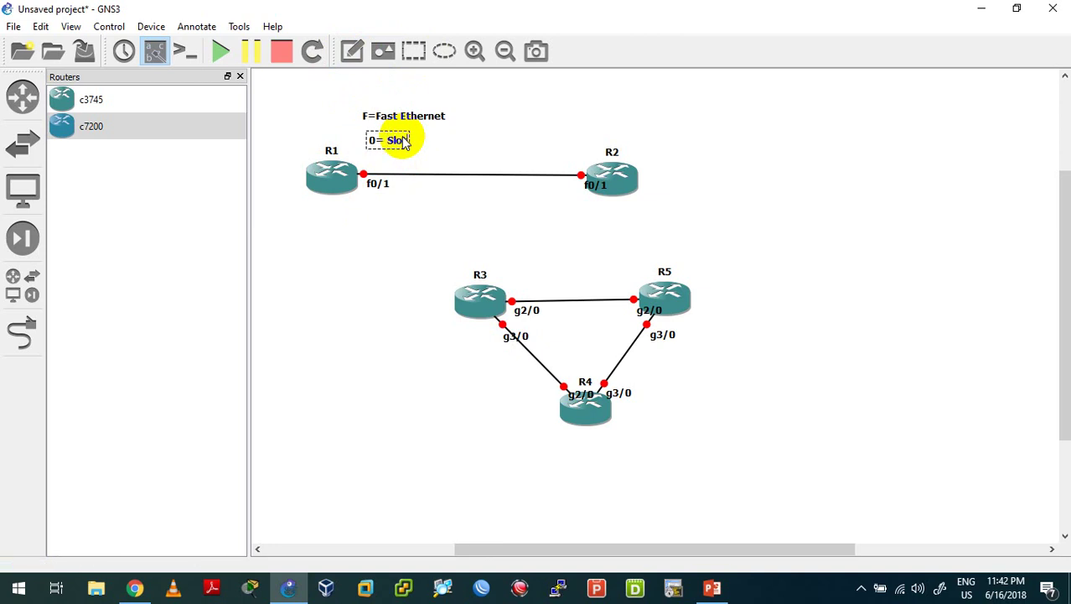
type("Slot")
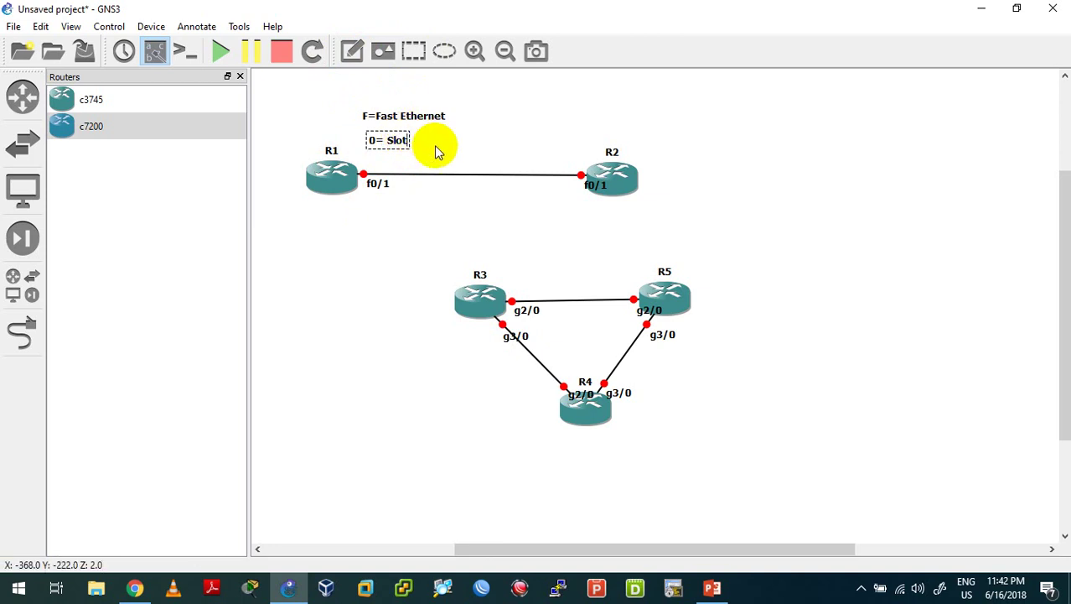
left_click(432, 138)
- Add the text note "1= Port" directly below the "0= Slot" note
left_click(352, 52)
left_click(372, 149)
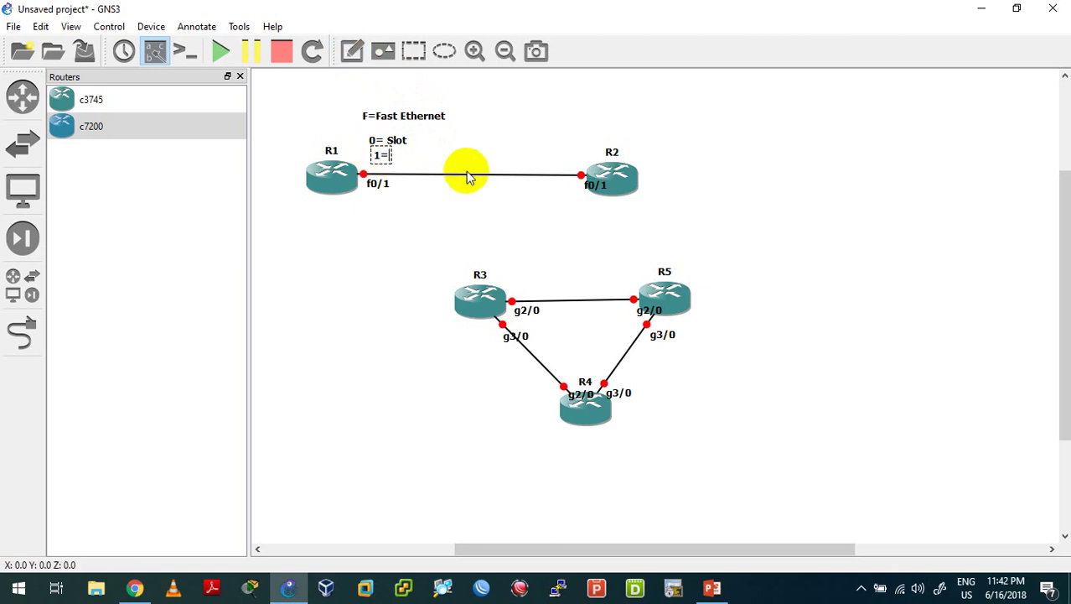
type("1= In")
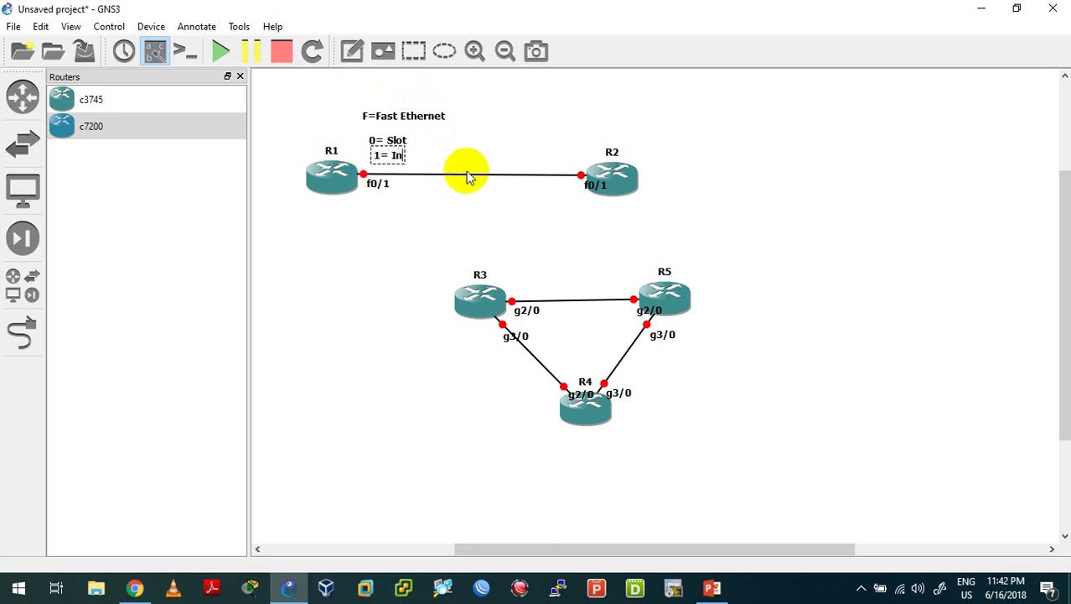
type("terfa")
key("BackSpace")
key("BackSpace")
key("BackSpace")
key("BackSpace")
key("BackSpace")
left_click(452, 210)
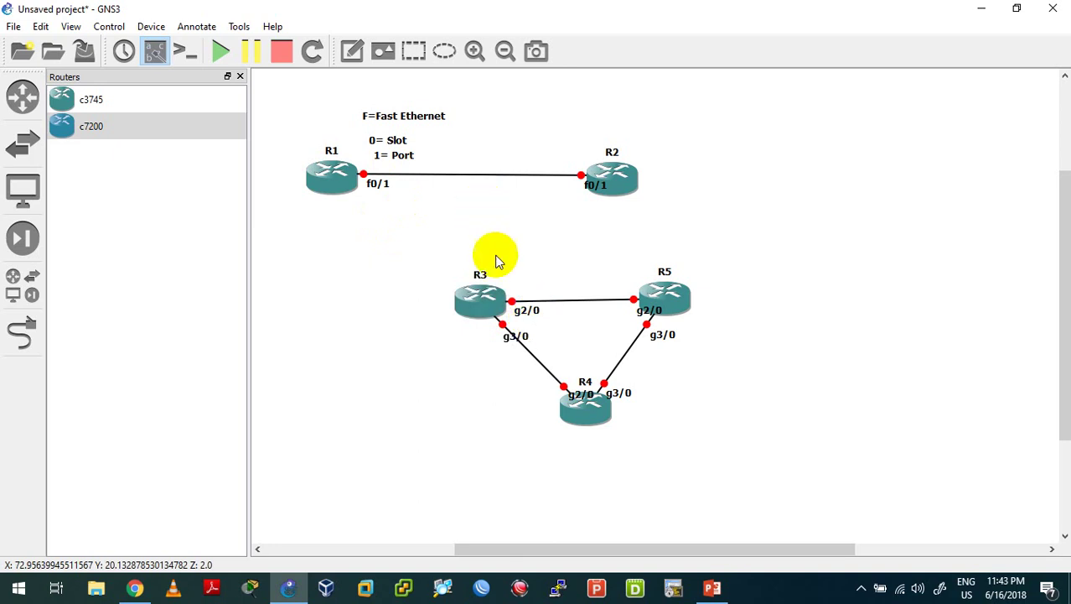
- Add the text note "G= Gigabit Ethernet" above R3 and shift it slightly higher to leave room beneath
left_click(351, 51)
left_click(491, 245)
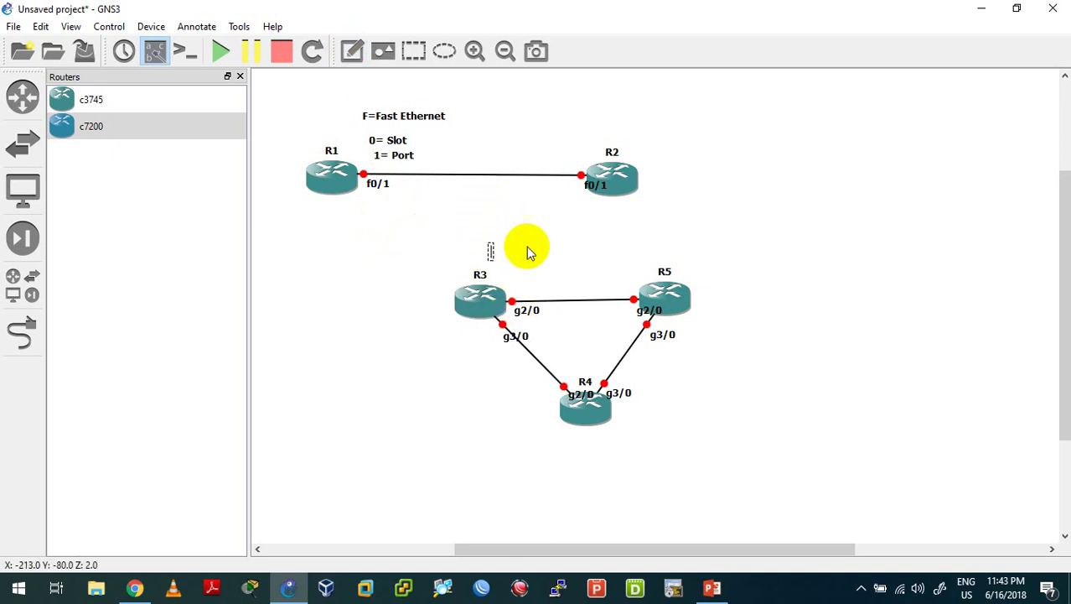
type("G= G")
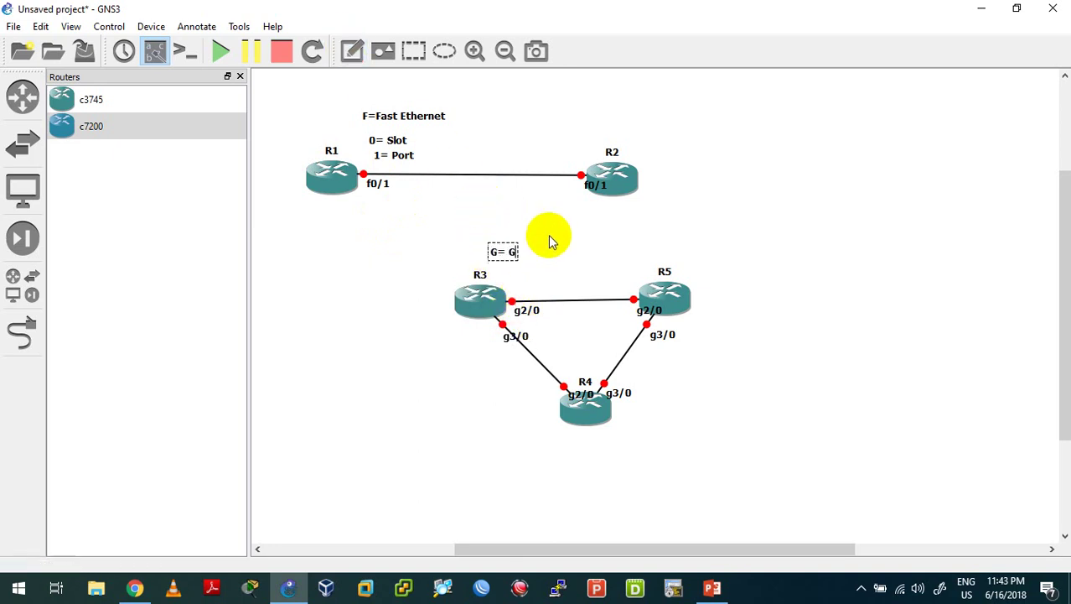
type("igabit")
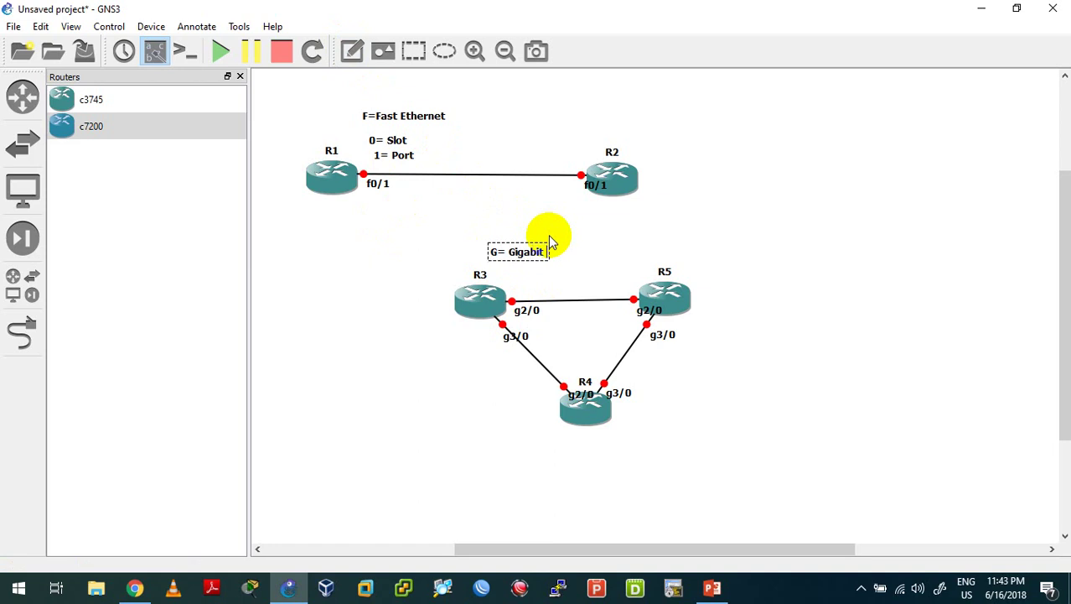
type(" Ethernet")
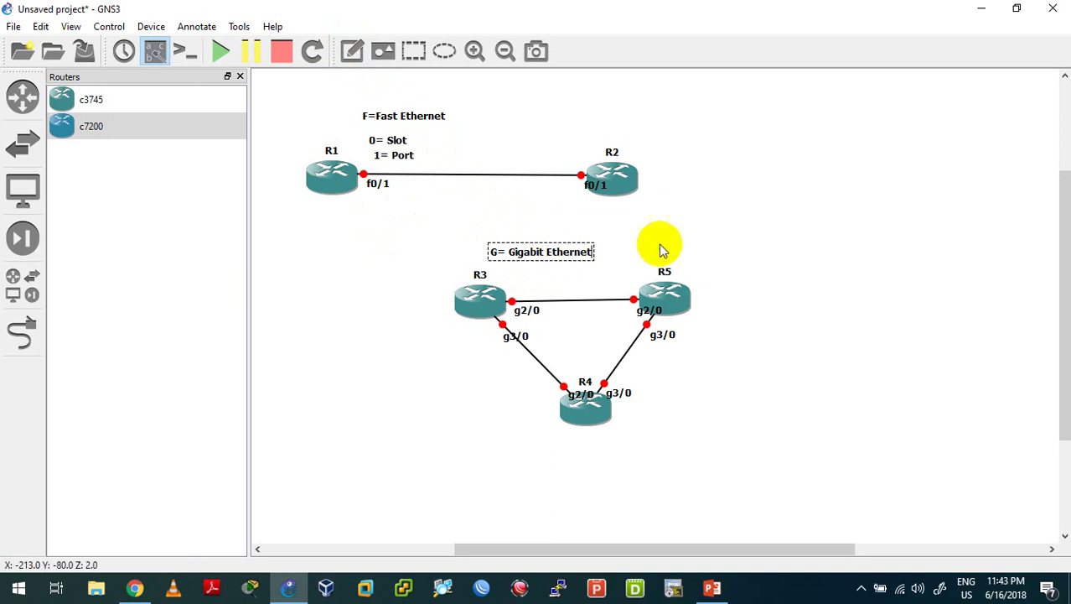
left_click_drag(550, 239, 539, 217)
- Add the text note "2= Slot" below the "G= Gigabit Ethernet" note, just above R3
left_click(352, 51)
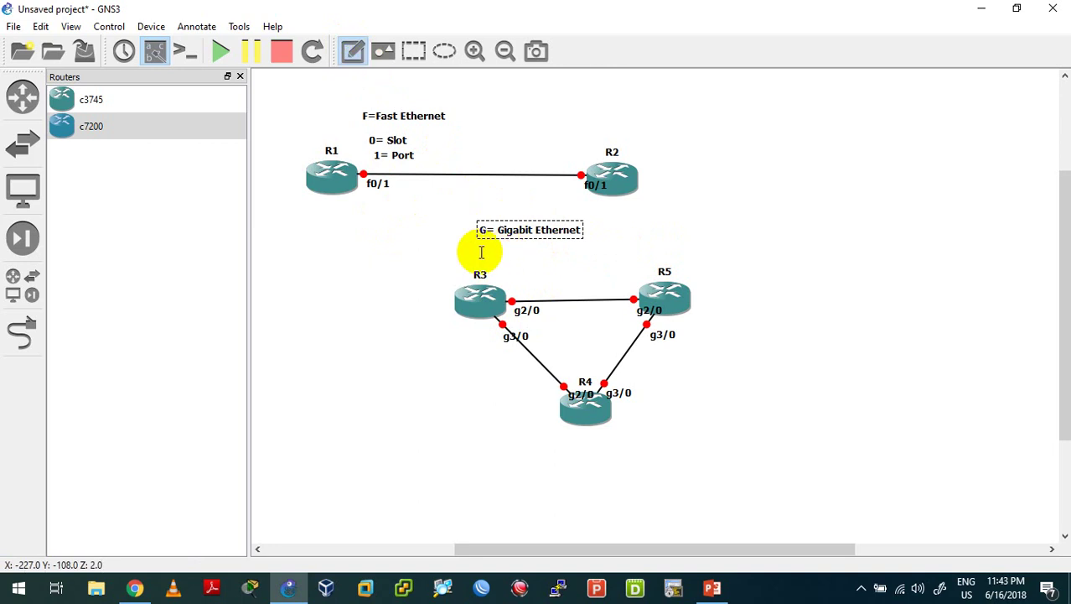
left_click(481, 252)
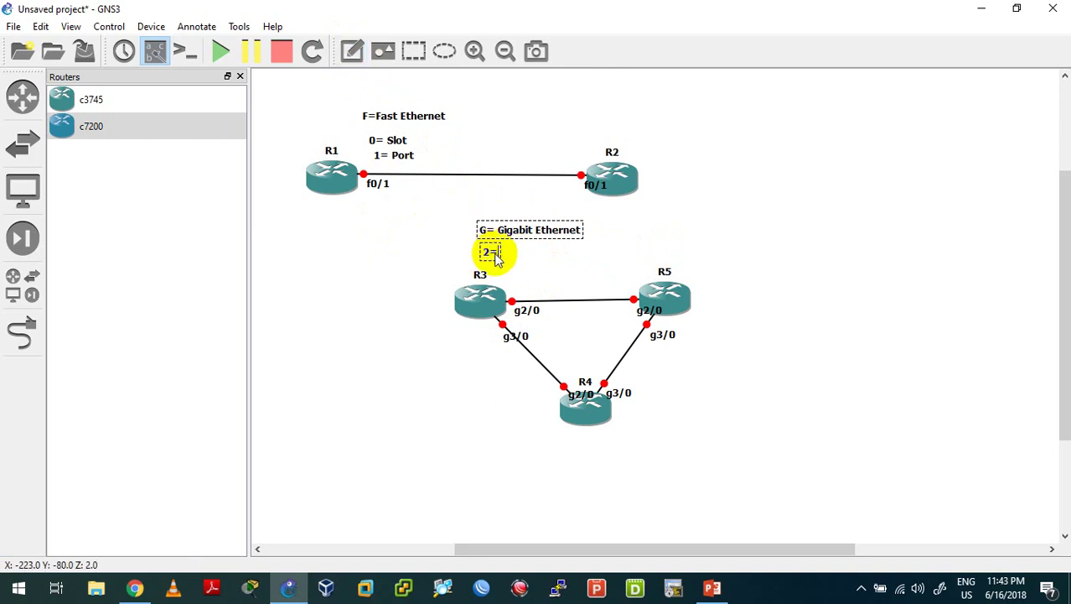
type("2= Slot")
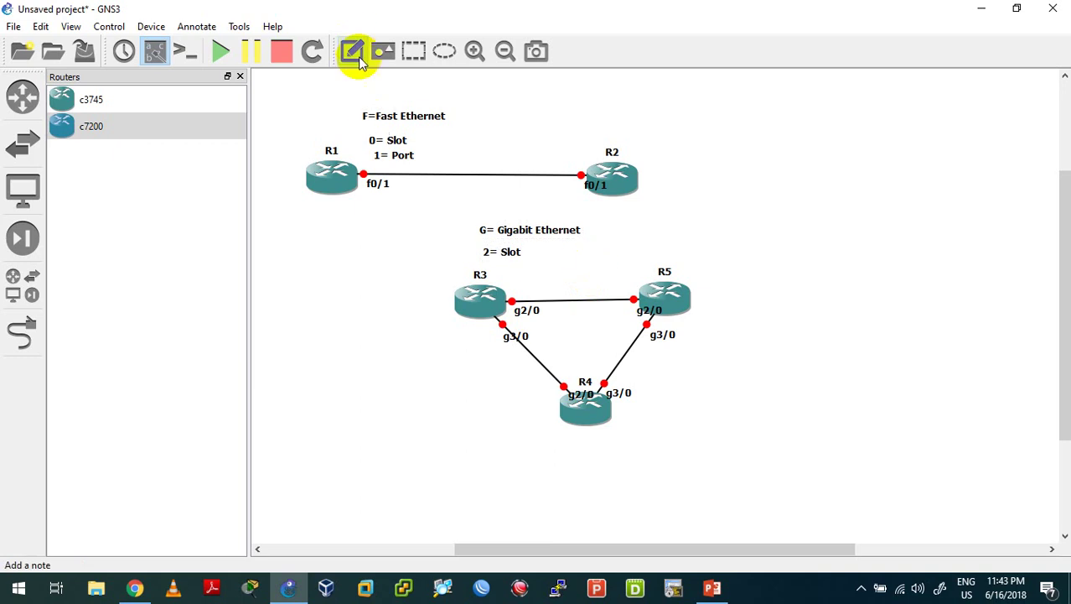
- Add the text note "0= Port" and position it directly beneath the "2= Slot" note
left_click(355, 52)
left_click(527, 269)
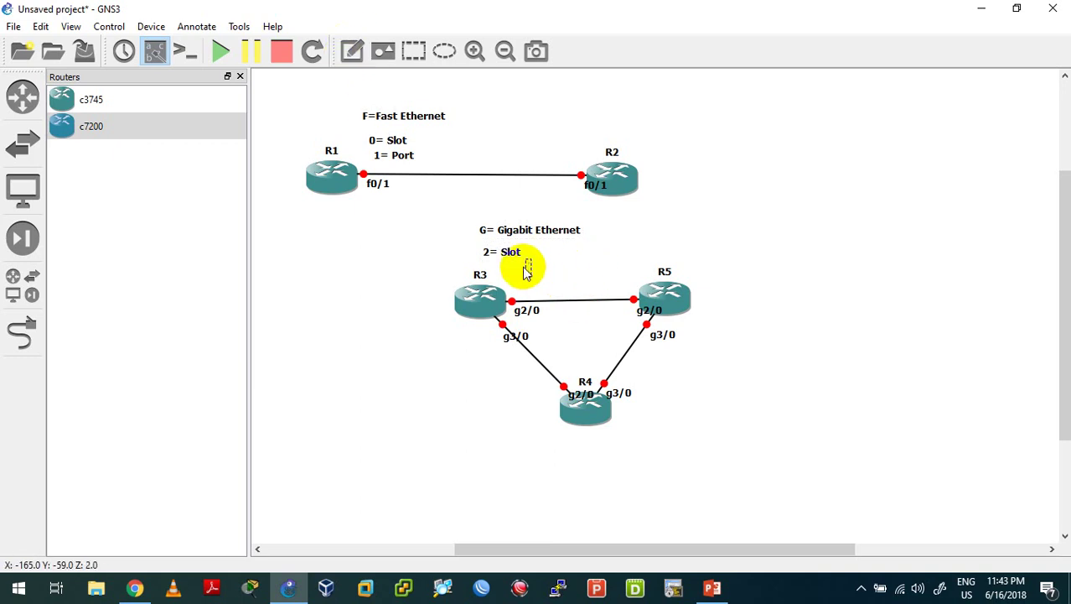
type("0= Port")
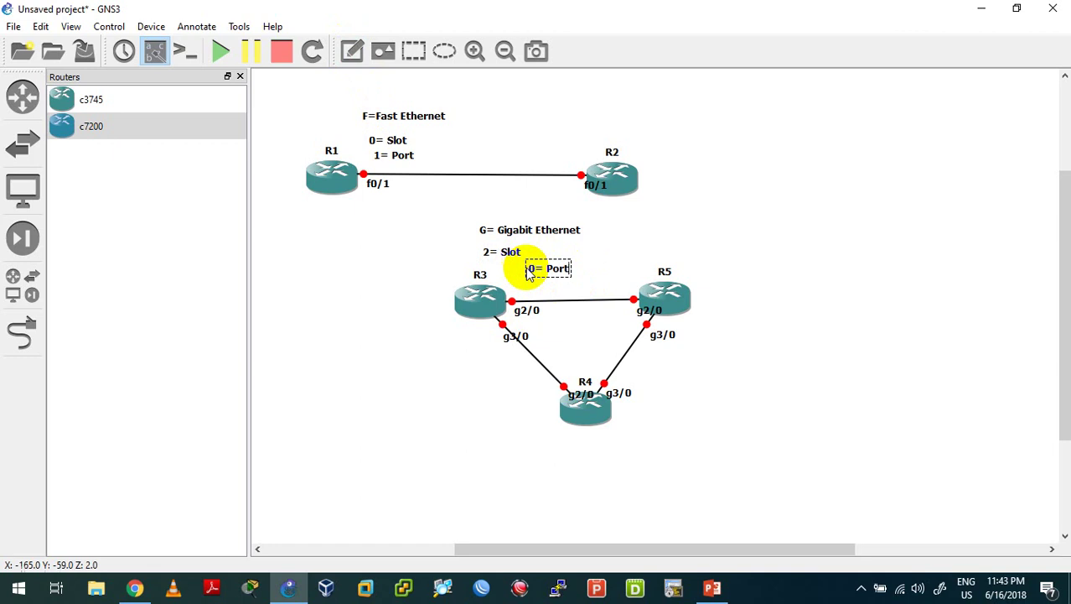
left_click_drag(536, 270, 503, 273)
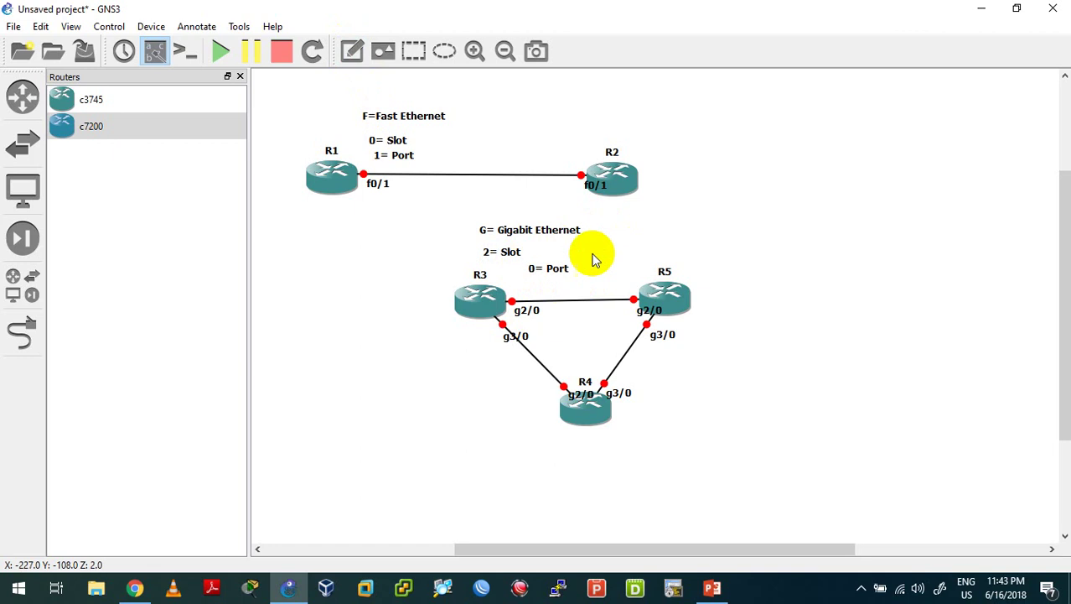
left_click(522, 269)
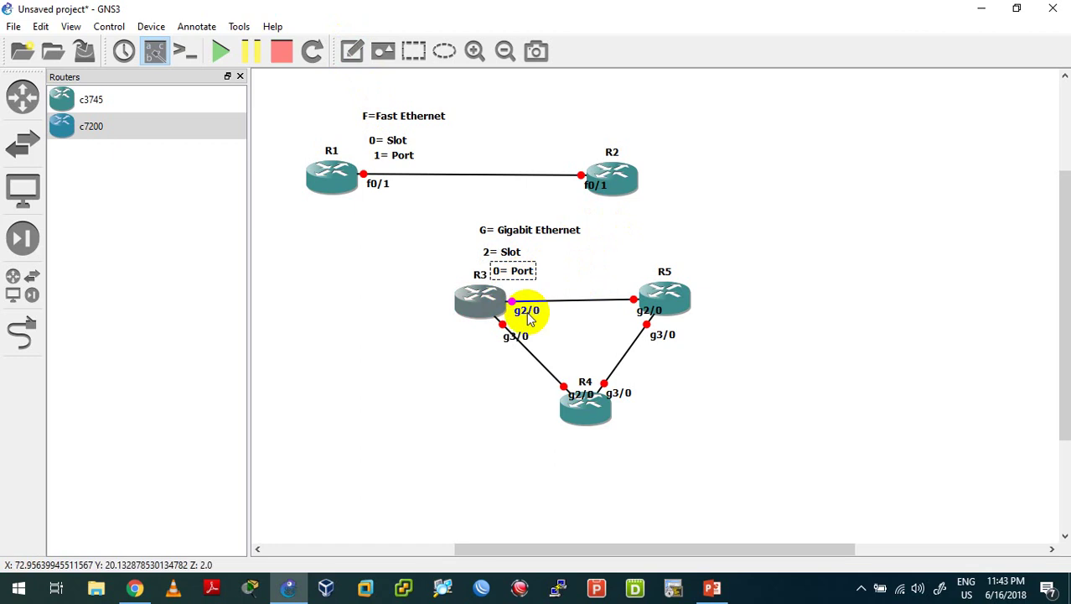
left_click(555, 269)
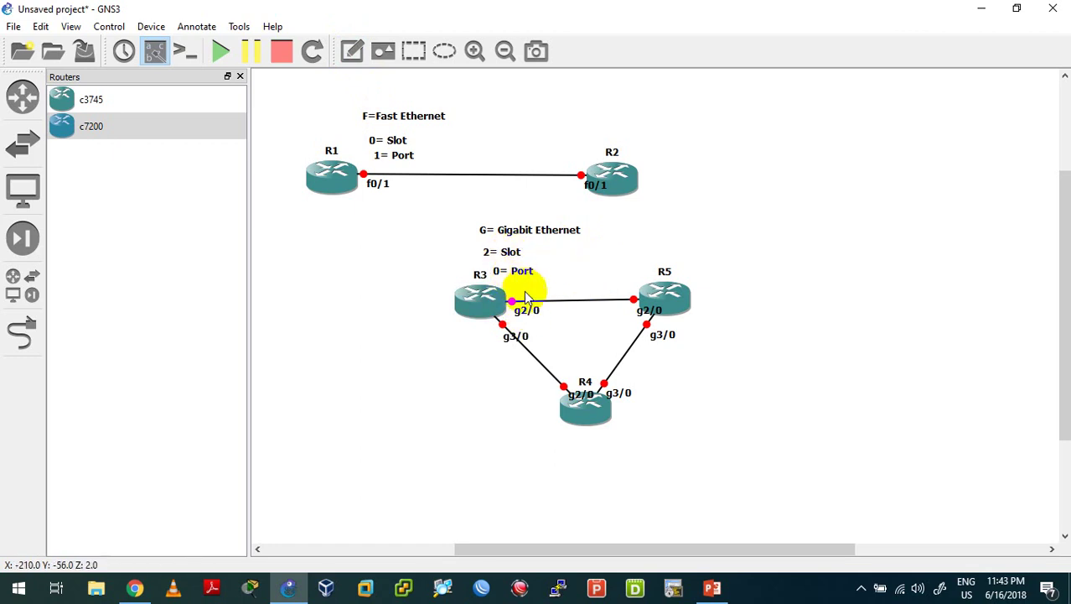
- Line up the three notes above R3 in one row, with "G= Gigabit Ethernet" before "2= Slot" and "0= Port" after it
left_click_drag(521, 239, 413, 258)
left_click_drag(513, 271, 557, 253)
left_click(769, 300)
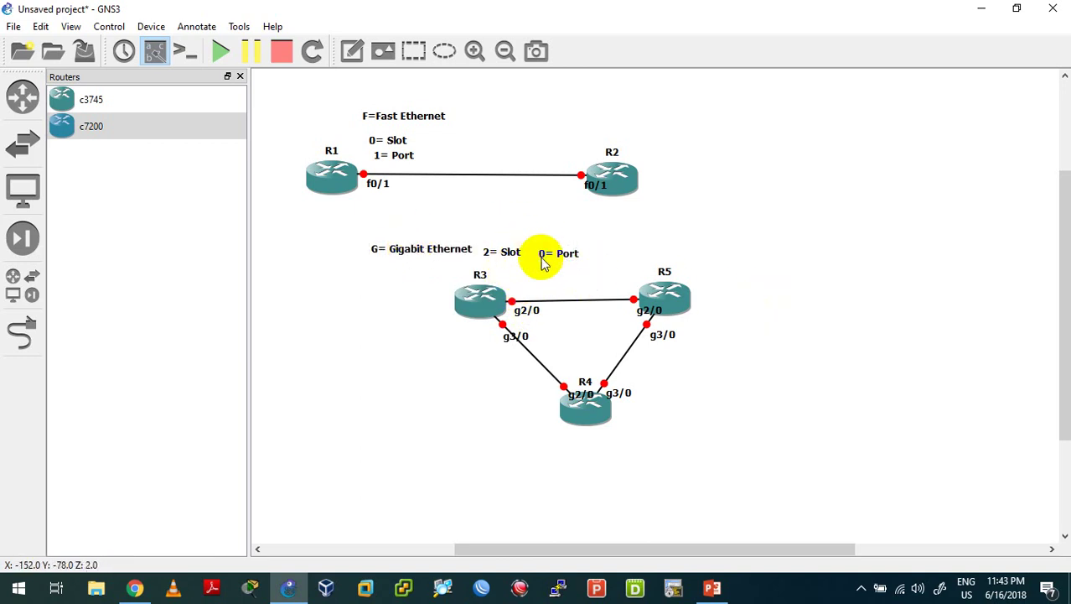
left_click(546, 253)
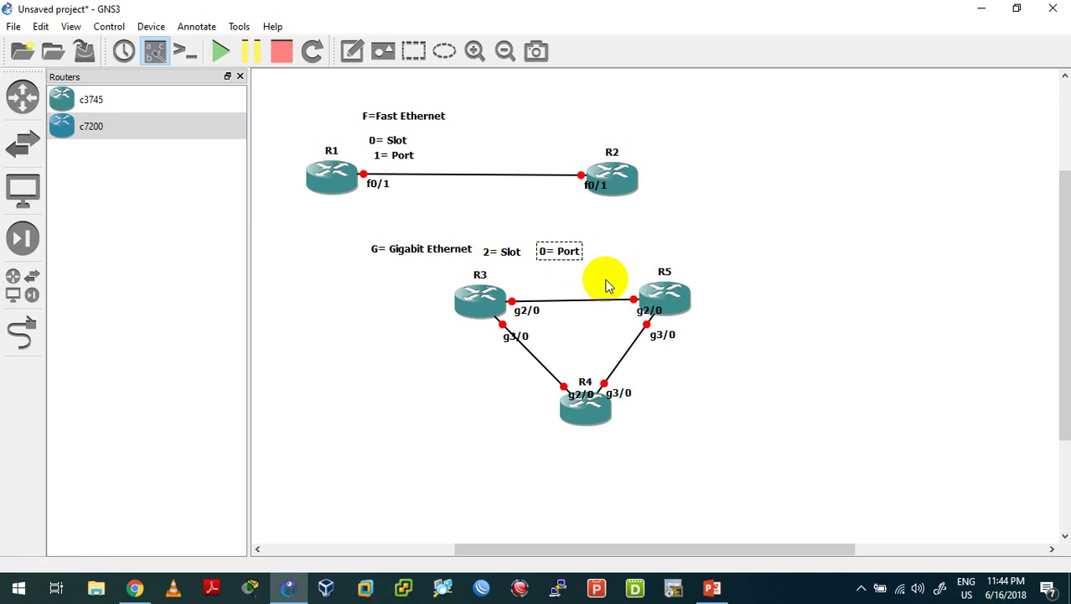
- Start routers R1 and R2 individually
right_click(318, 183)
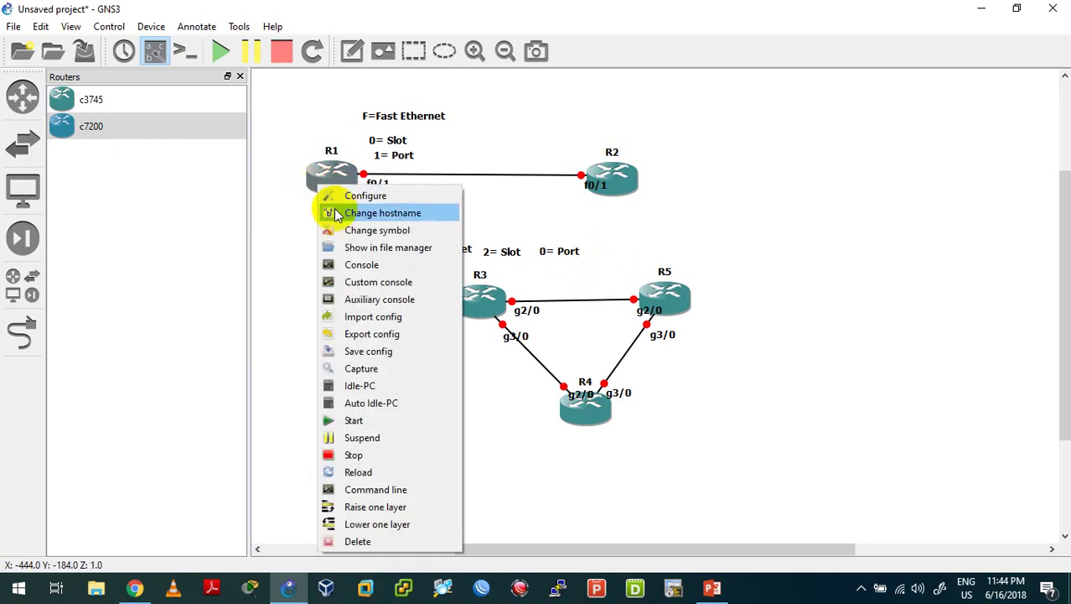
left_click(357, 420)
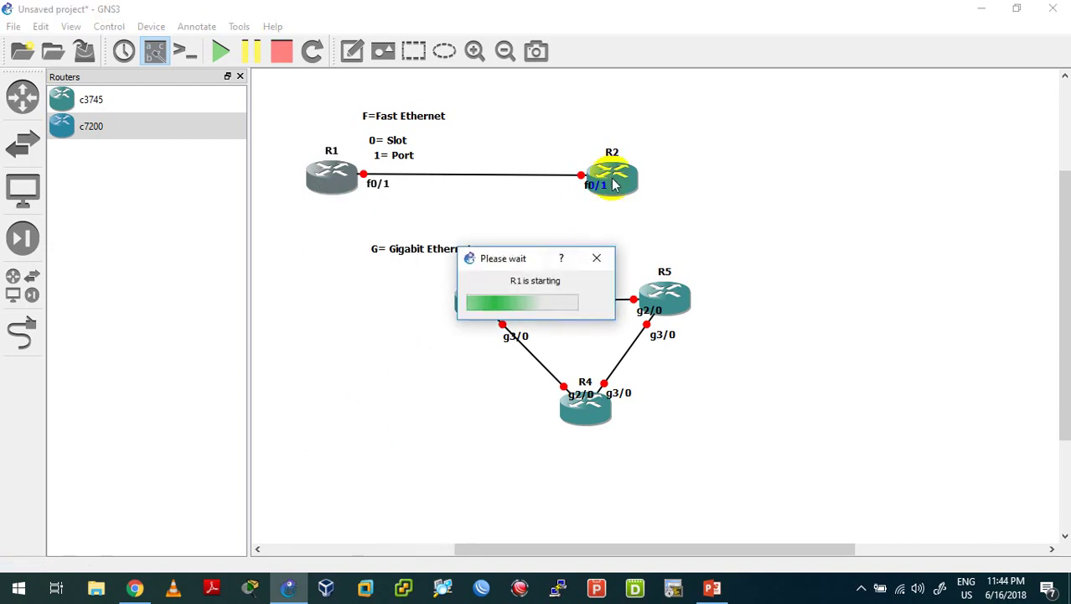
right_click(616, 178)
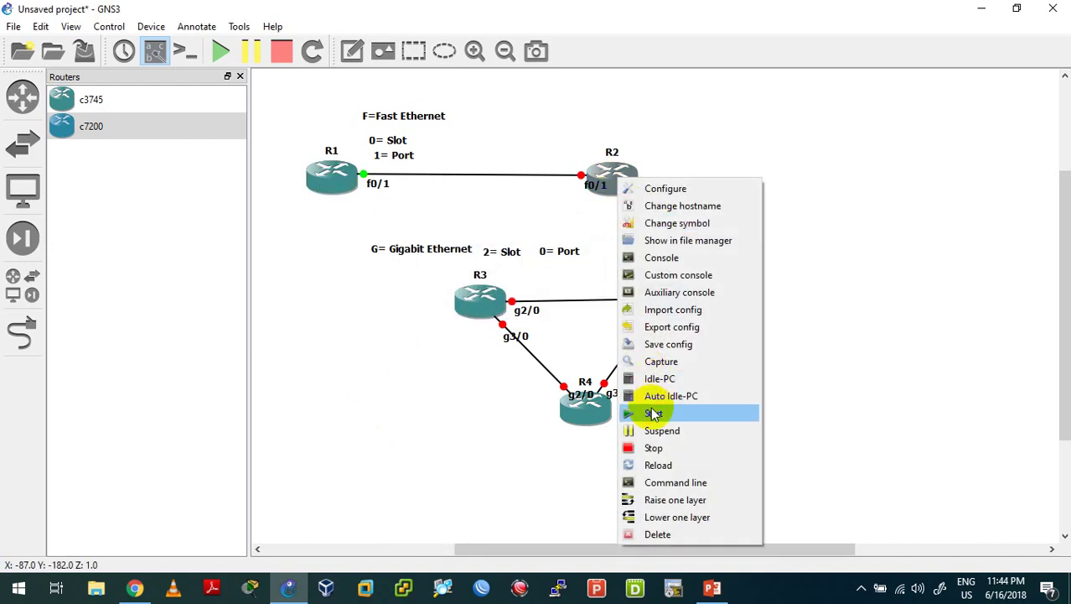
left_click(651, 410)
- Start the three routers of the triangle individually: R3, R5 and R4
right_click(487, 315)
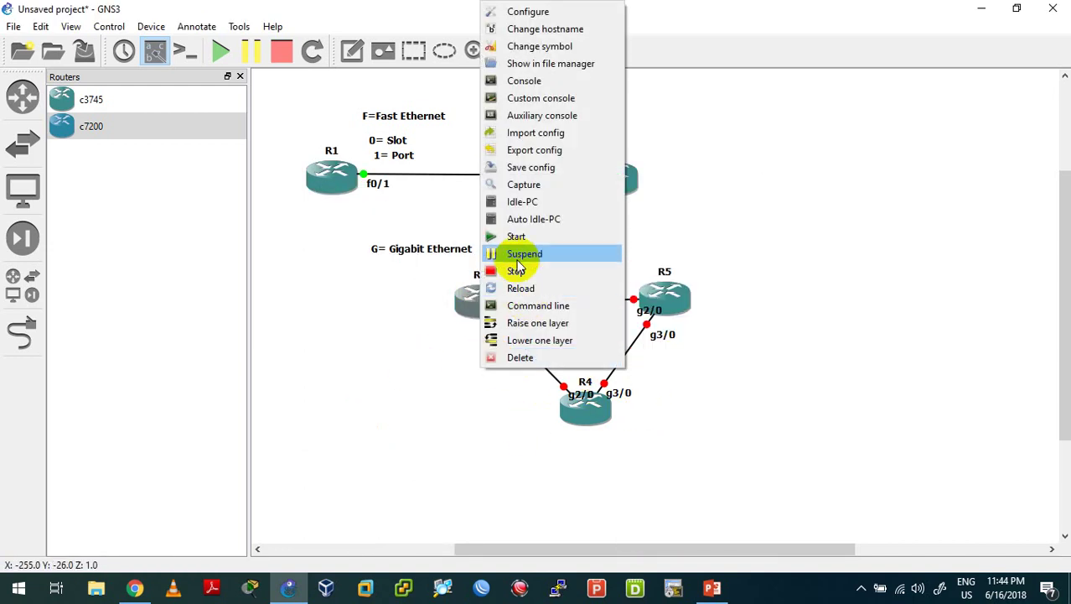
left_click(496, 237)
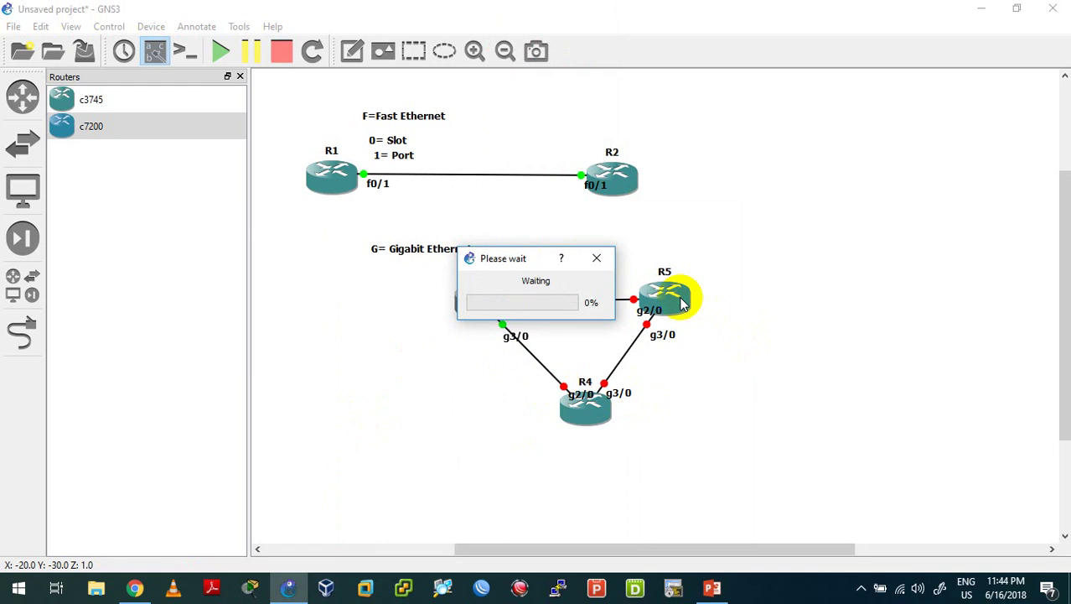
right_click(689, 306)
left_click(700, 235)
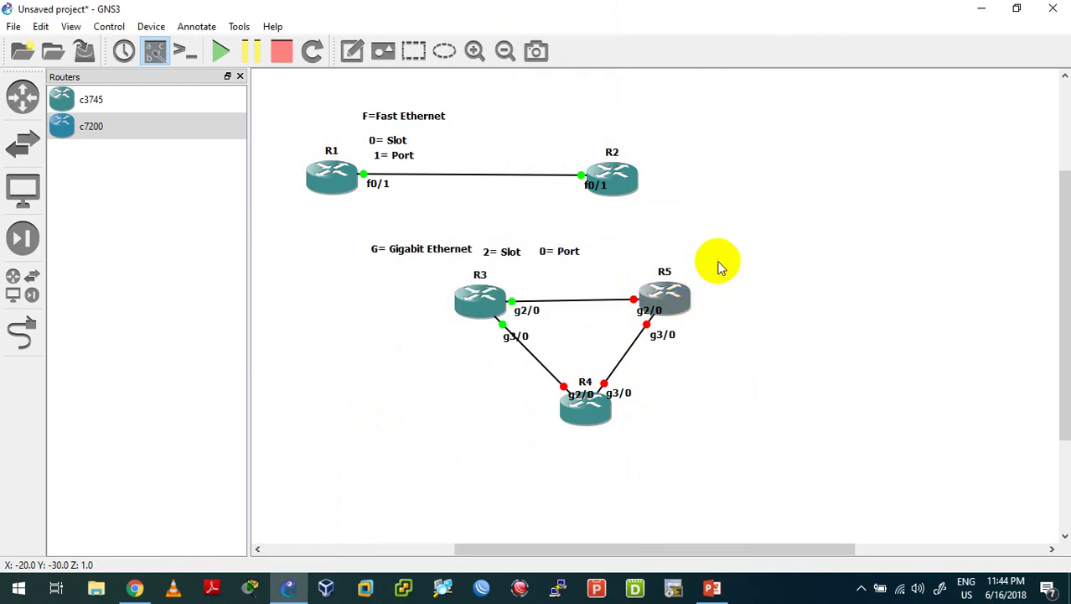
right_click(590, 422)
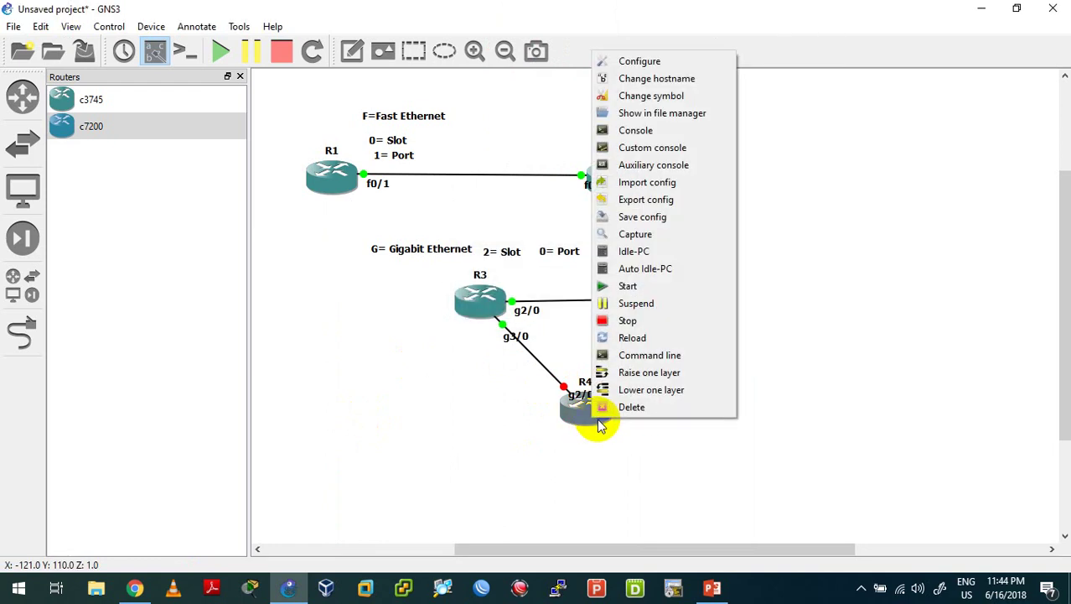
left_click(643, 284)
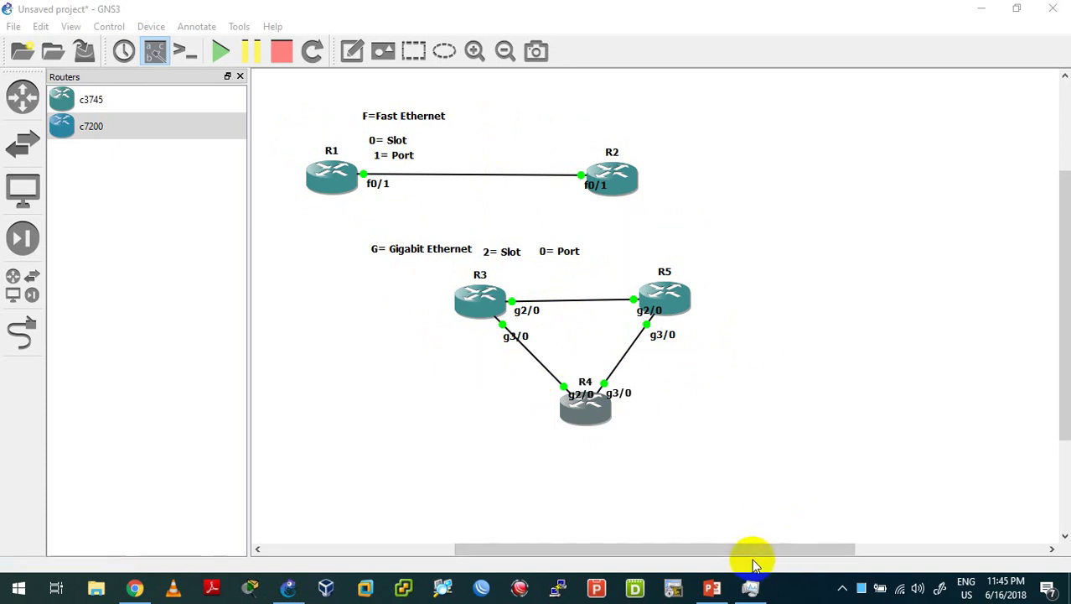
- Switch to Task Manager to check the total CPU utilization with all routers running, then minimize it
left_click(751, 587)
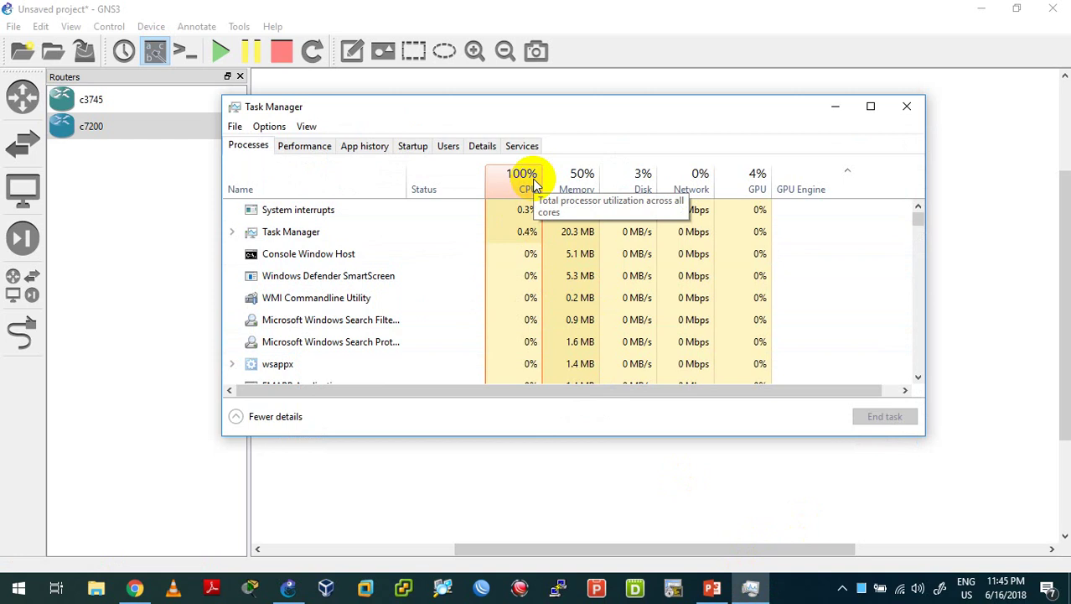
left_click_drag(622, 108, 634, 391)
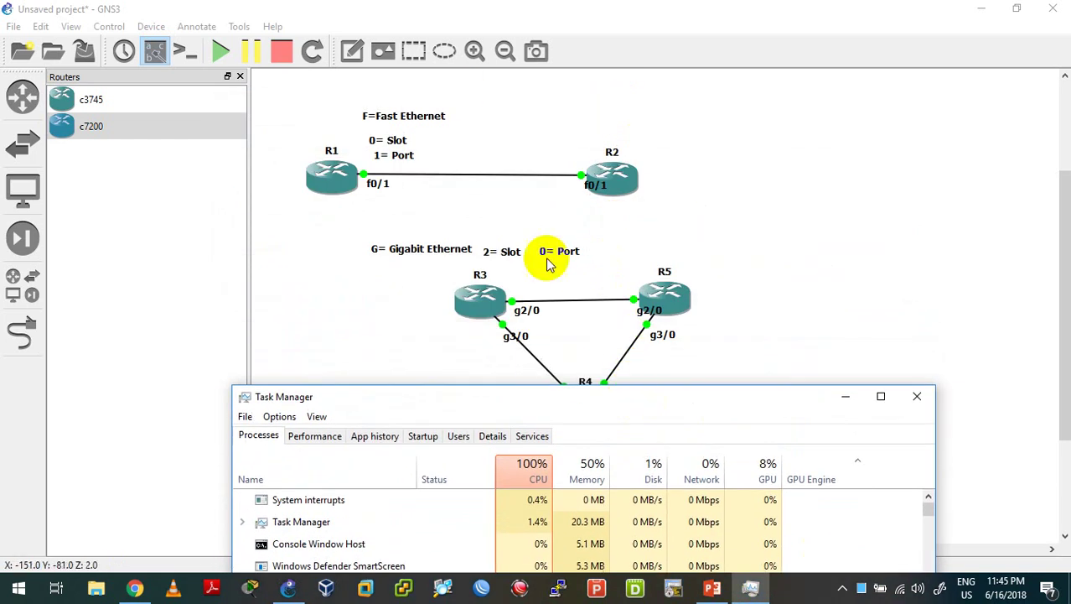
left_click_drag(543, 396, 555, 263)
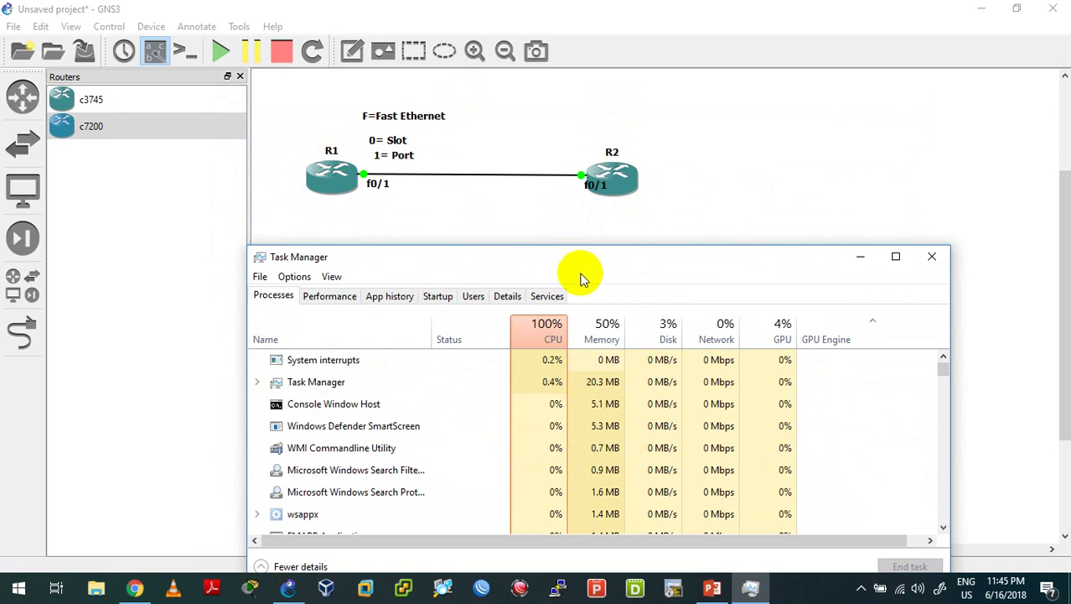
left_click_drag(598, 261, 603, 223)
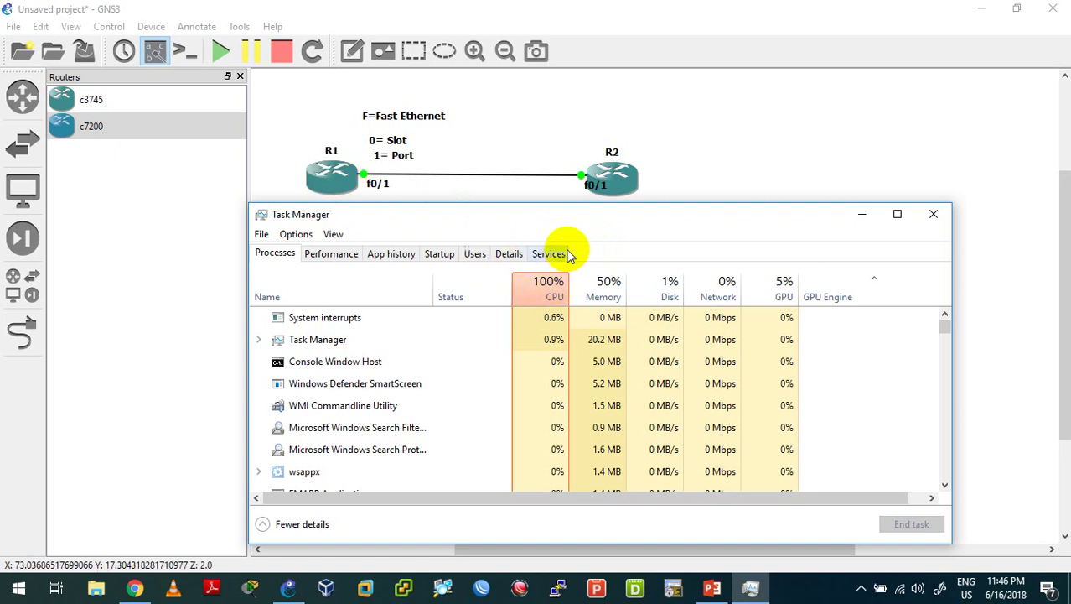
left_click_drag(554, 213, 520, 256)
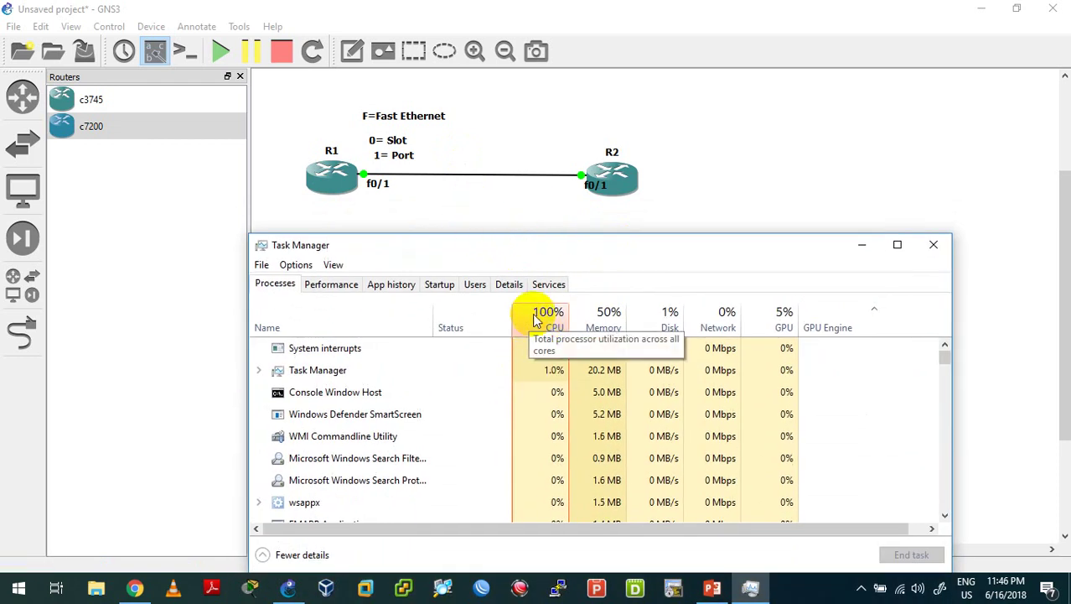
left_click(859, 244)
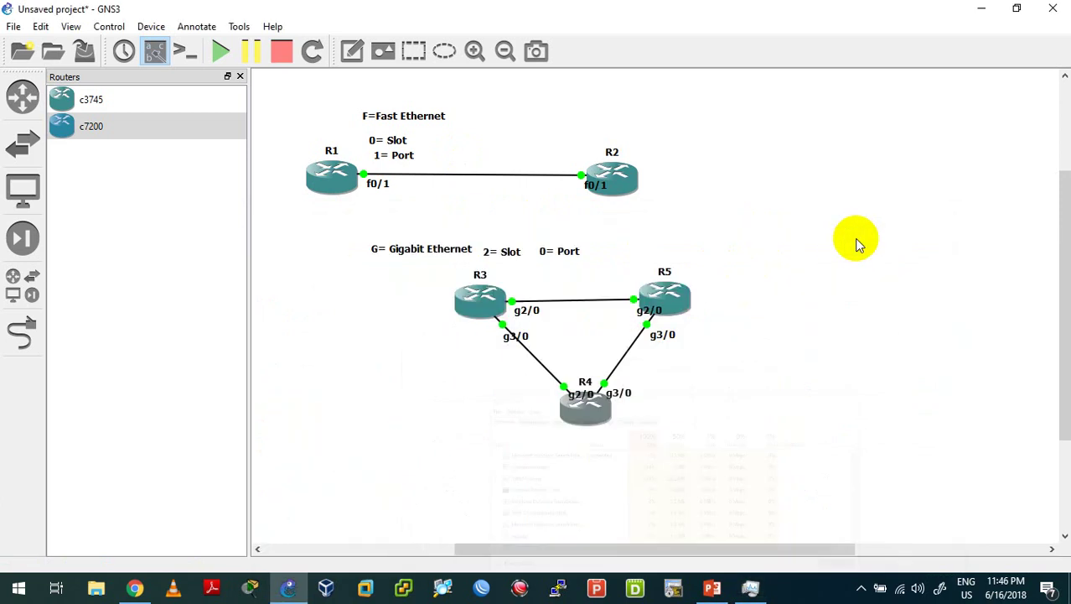
- Compute the Idle-PC values for R1 and review the candidates without applying one
right_click(336, 192)
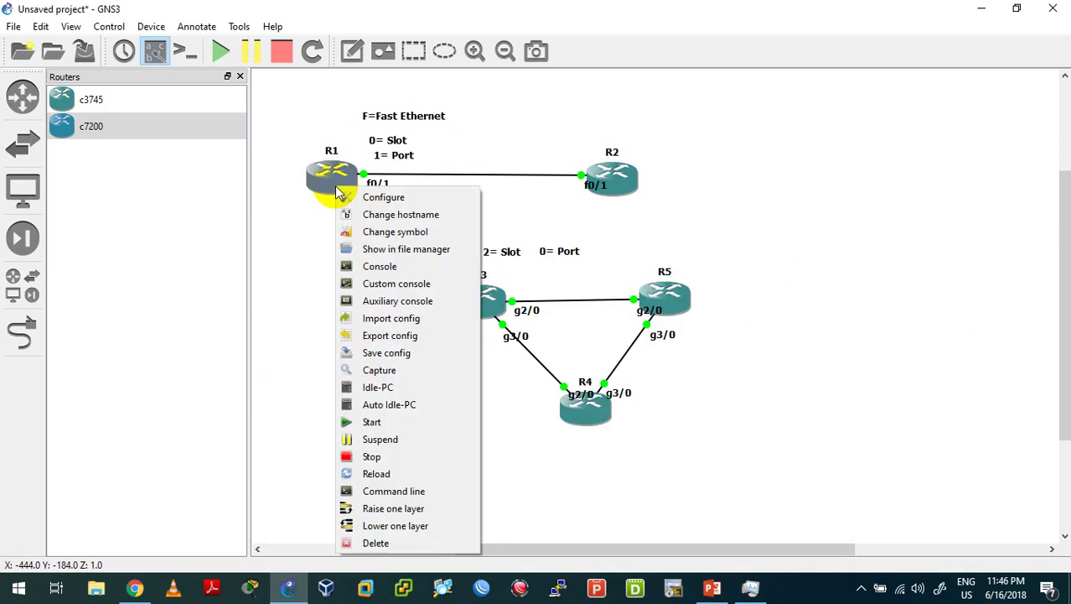
left_click(368, 386)
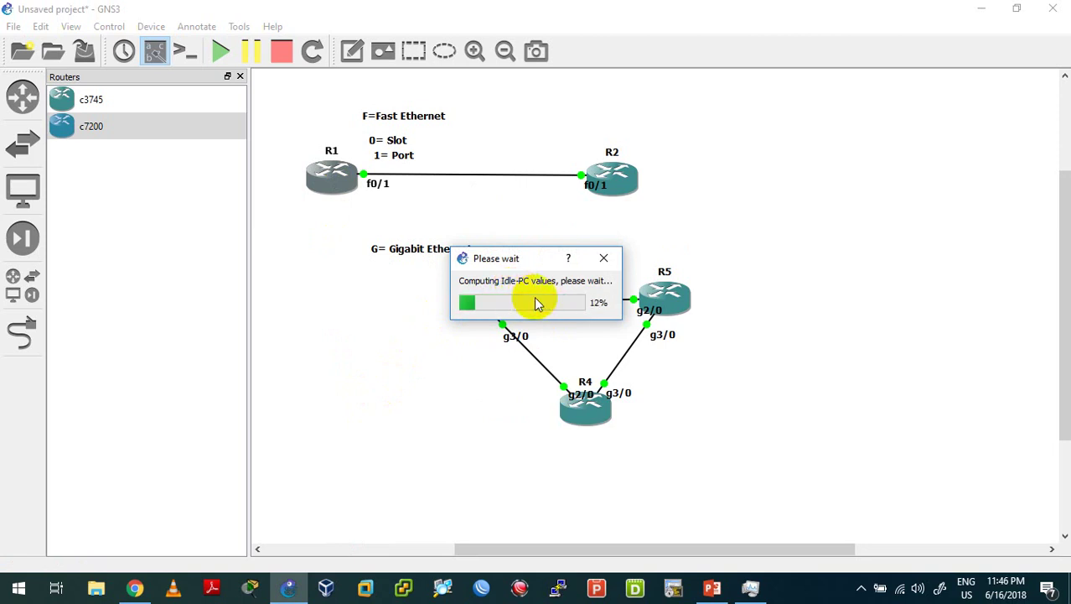
left_click(527, 293)
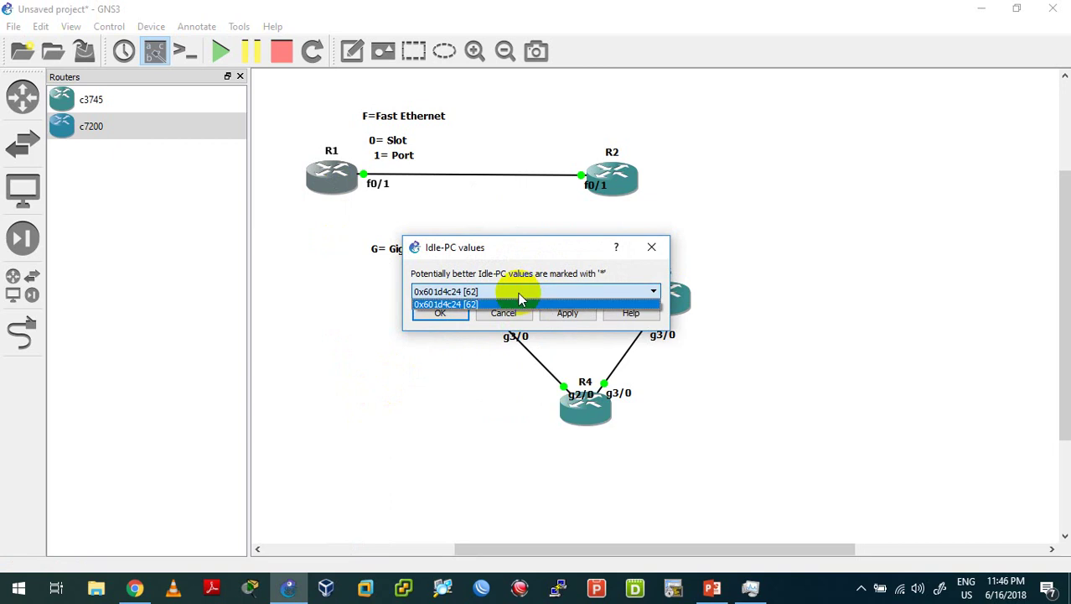
left_click(520, 299)
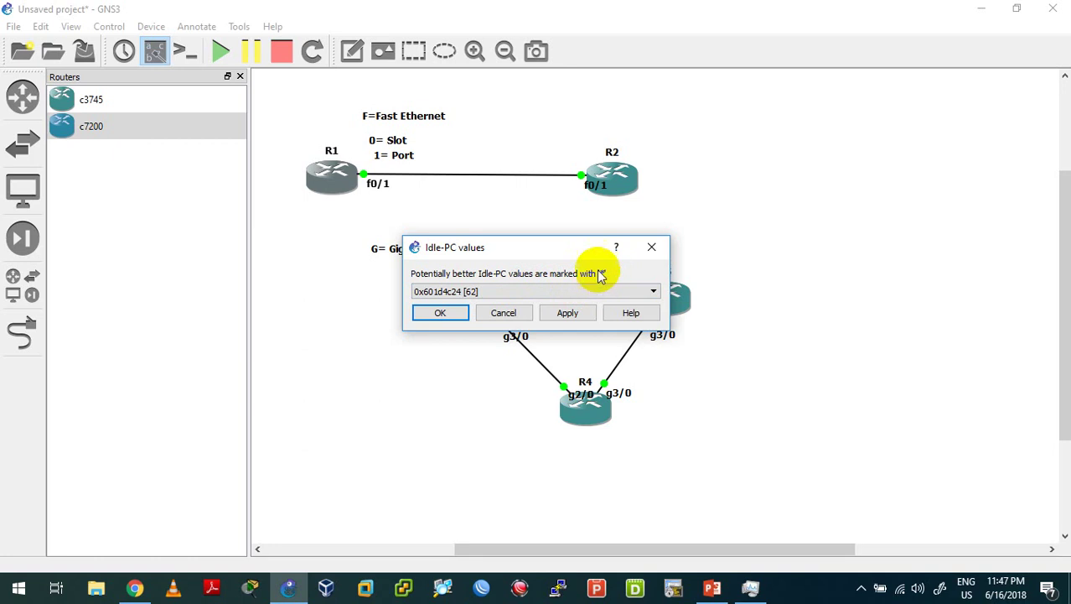
left_click(504, 312)
- Compute the Idle-PC values for R2 and dismiss the results without applying one
right_click(609, 189)
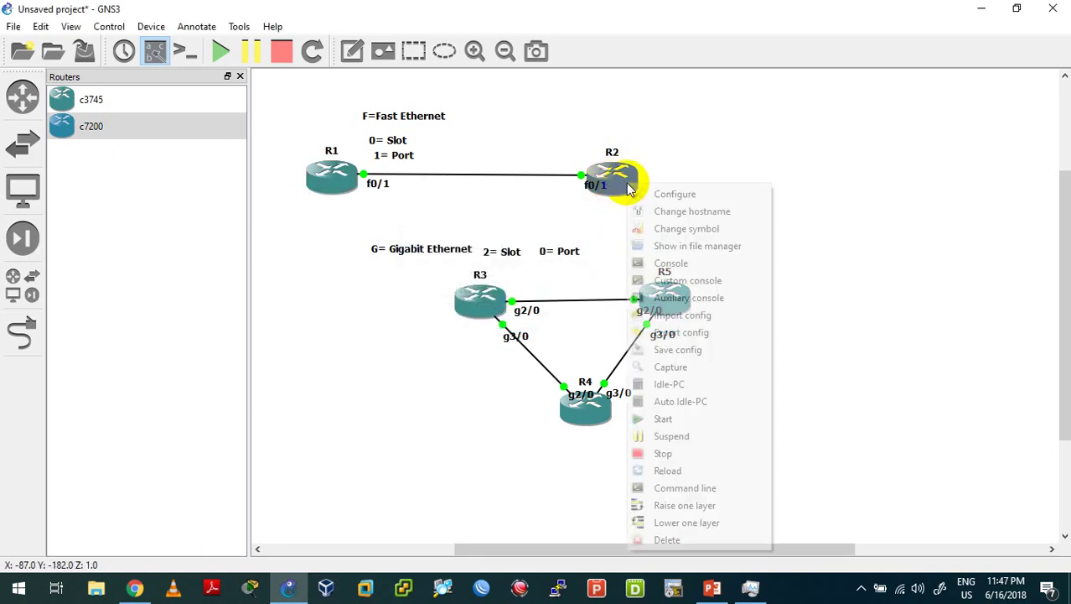
left_click(658, 384)
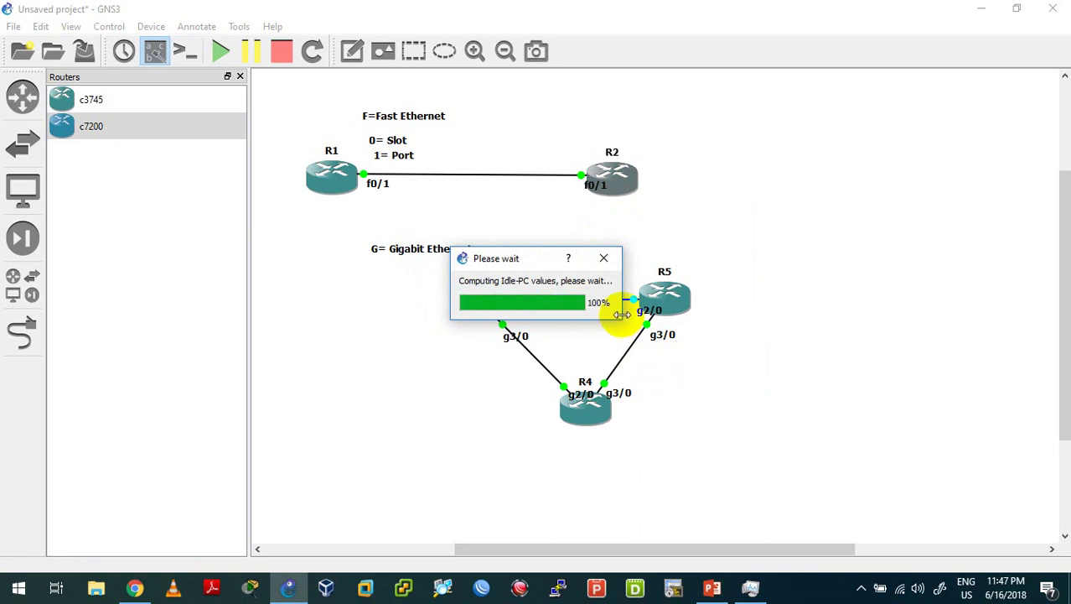
left_click_drag(567, 256, 573, 235)
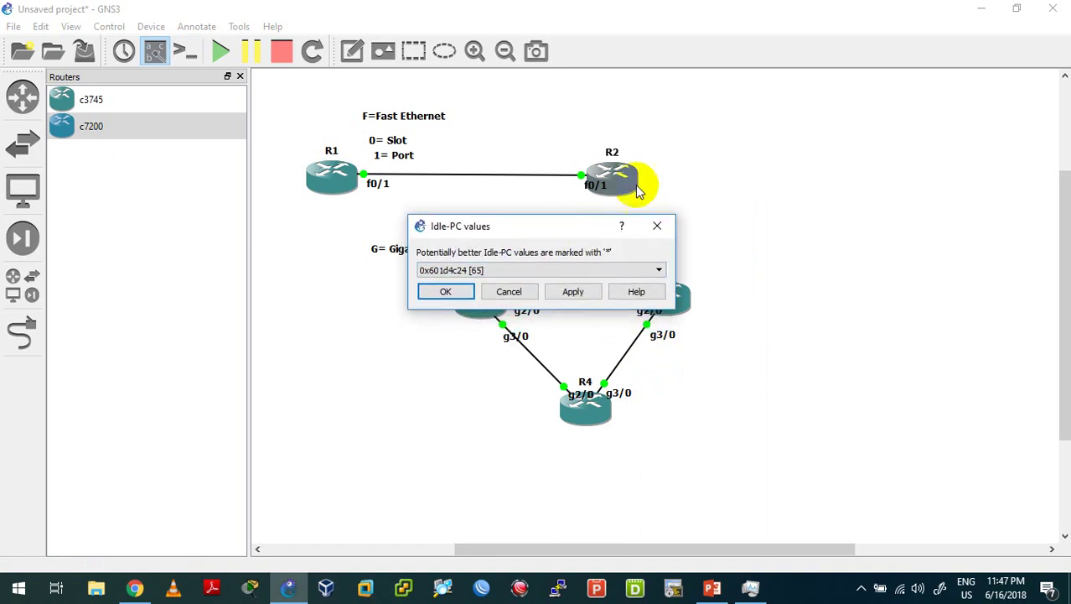
left_click(526, 292)
- Compute the Idle-PC values for R3 and apply the starred candidate 0x6024d880 after a CPU check in Task Manager
right_click(475, 306)
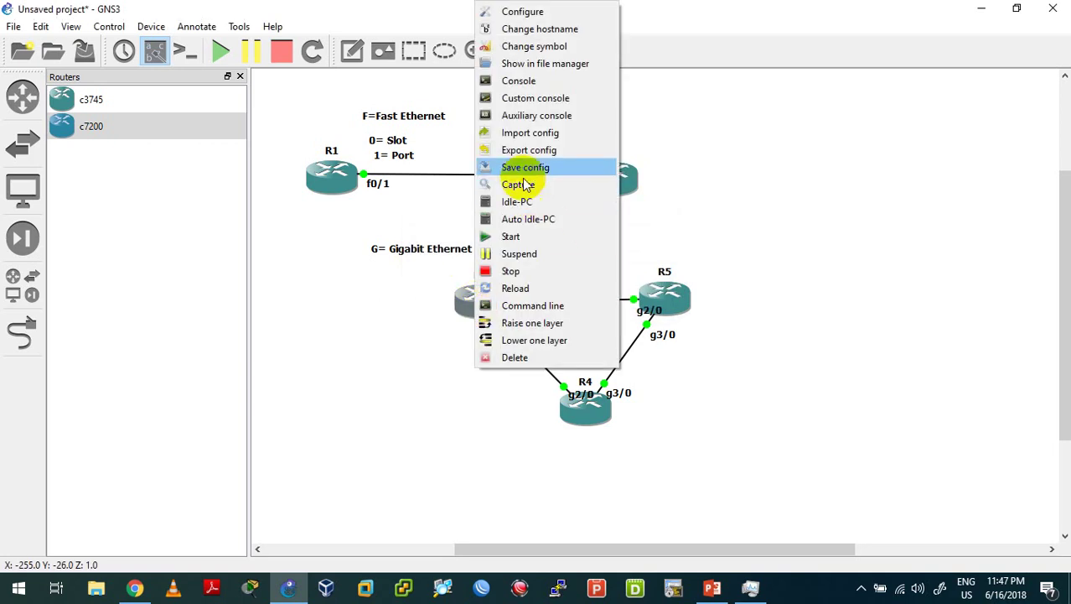
left_click(519, 201)
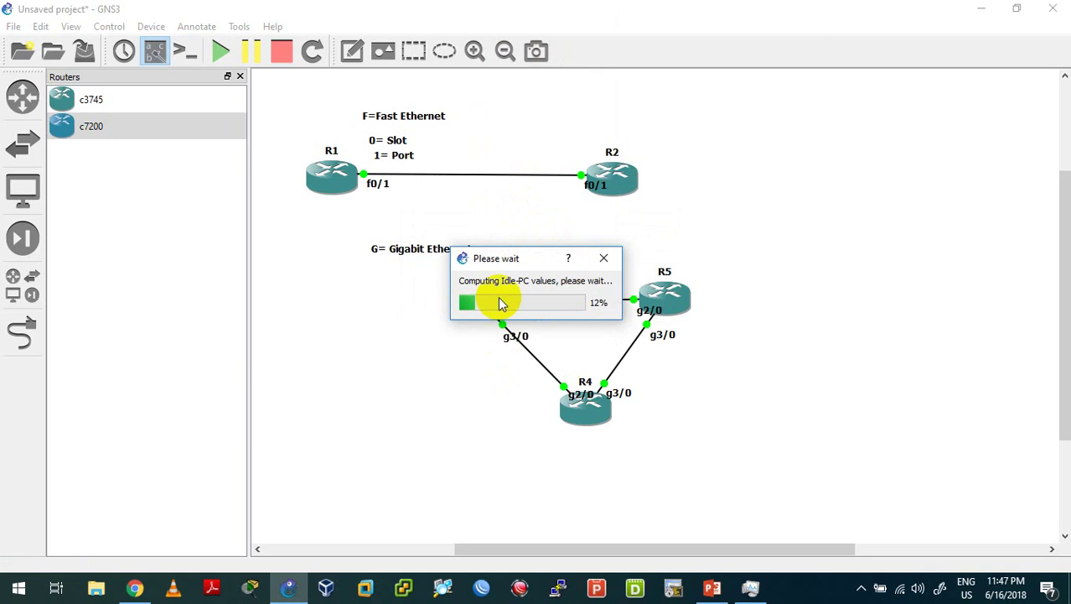
left_click_drag(513, 259, 608, 261)
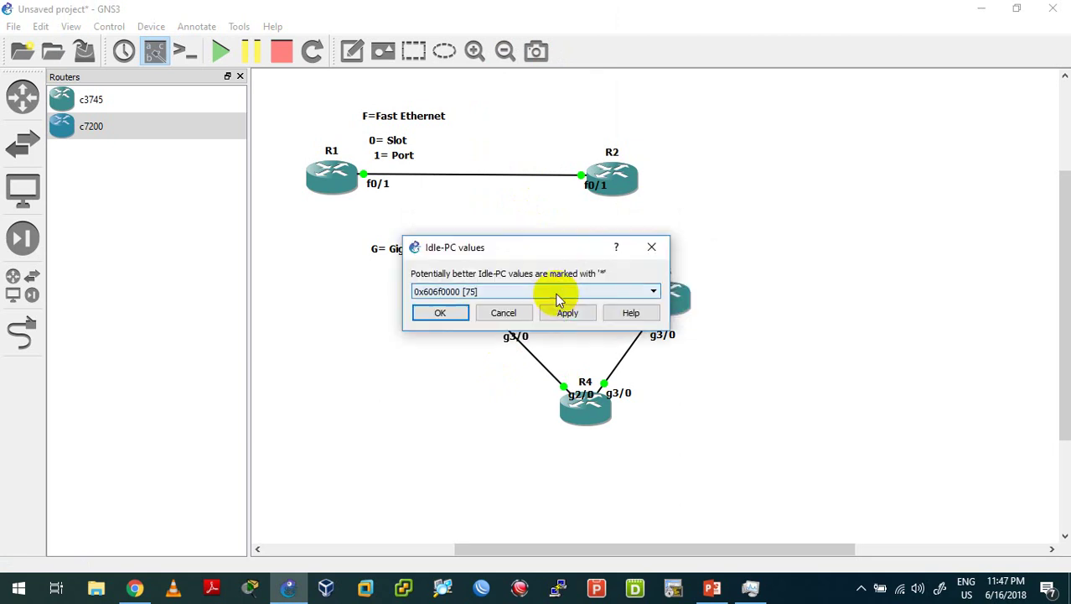
left_click(559, 293)
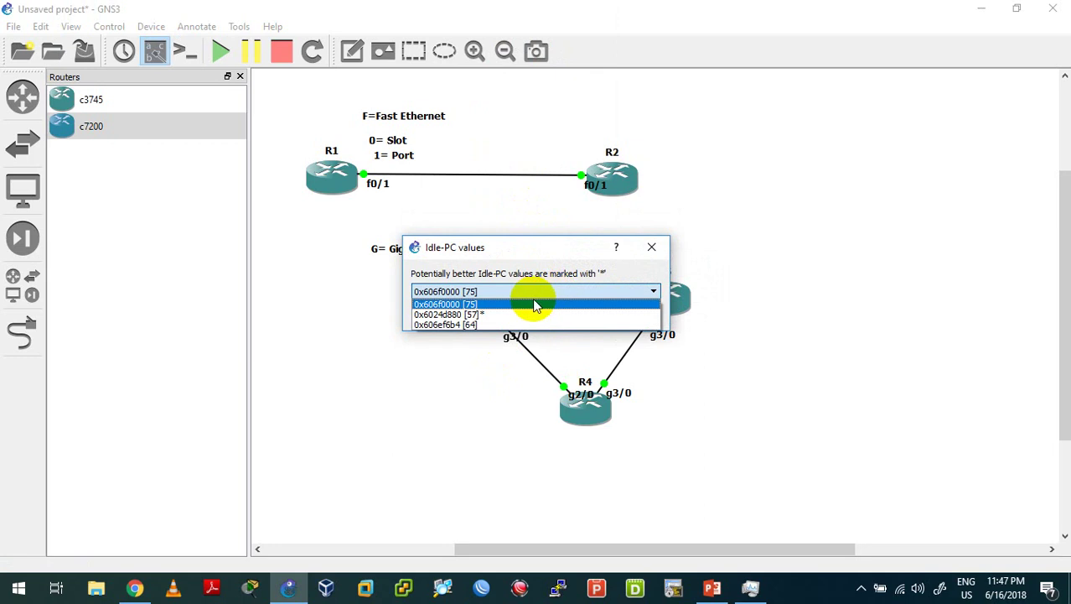
left_click(487, 316)
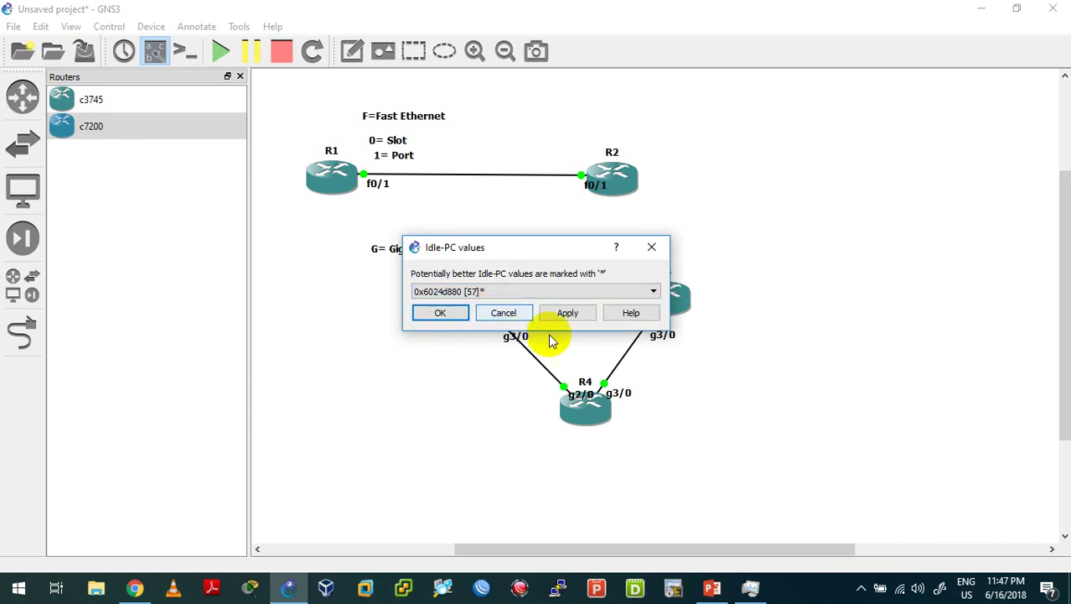
left_click(752, 591)
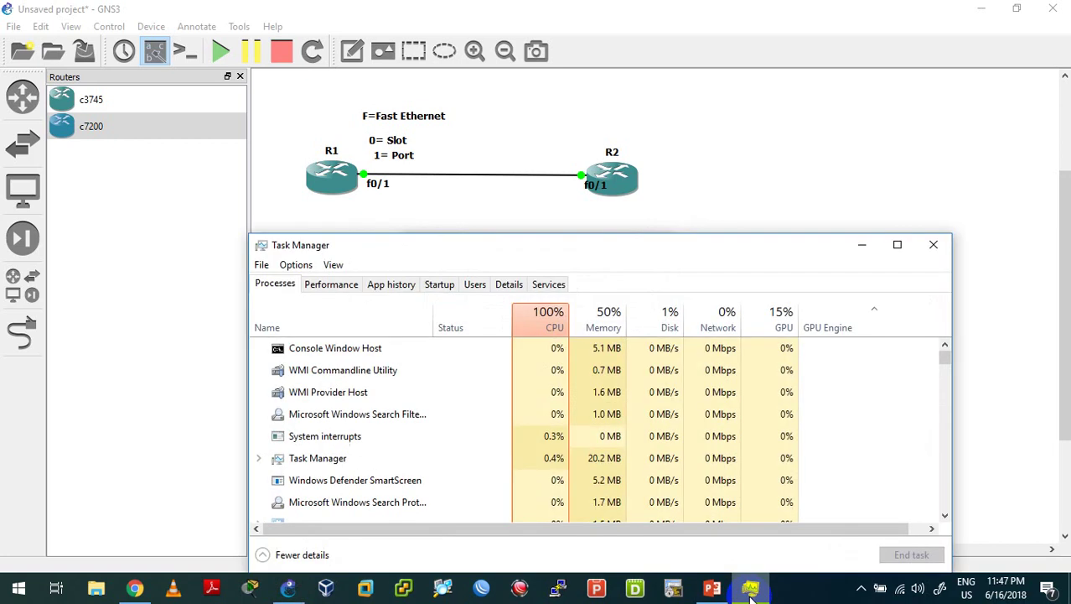
left_click(864, 243)
left_click(573, 317)
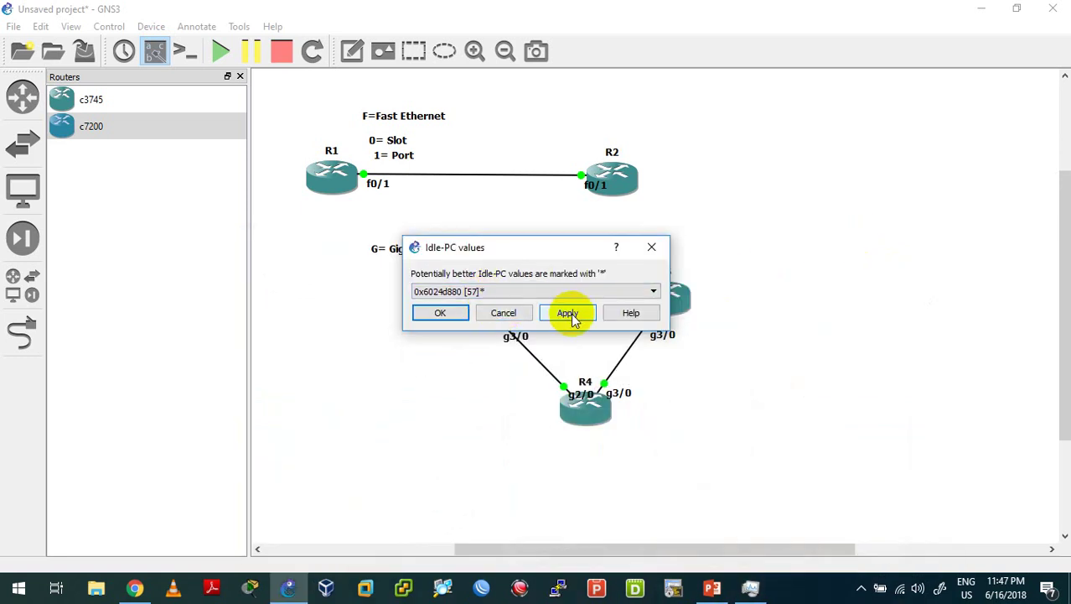
left_click(574, 317)
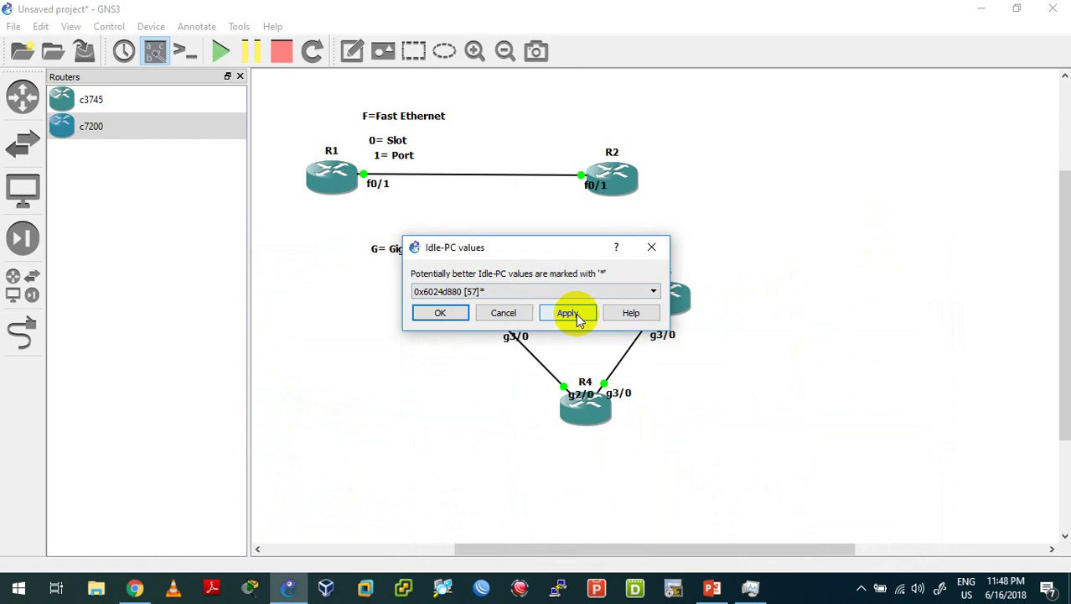
left_click(440, 314)
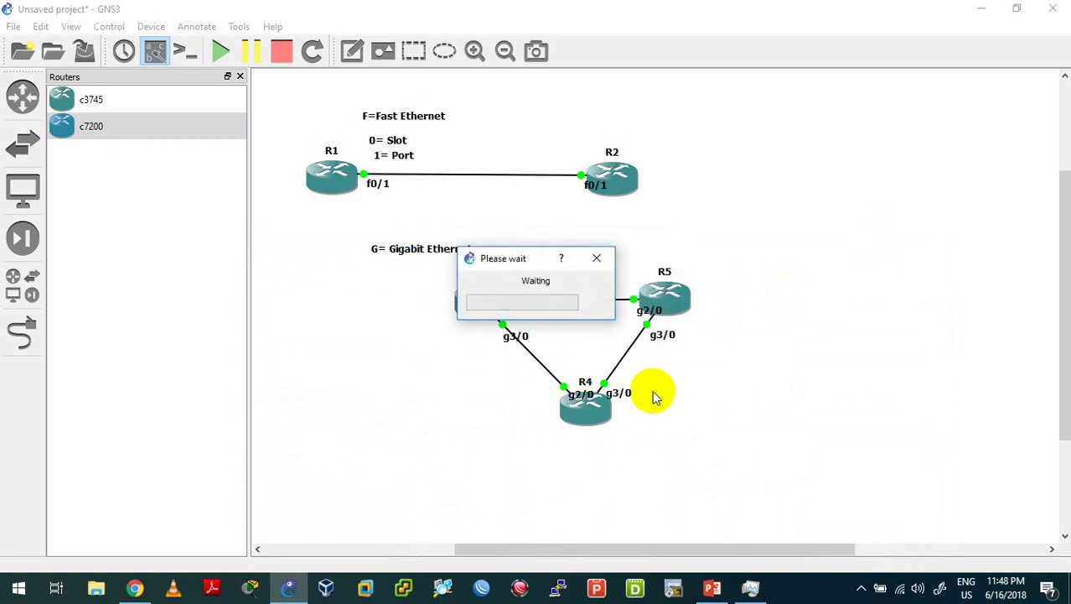
- Switch to Task Manager to check the total CPU utilization with R3's Idle-PC value applied, then minimize it
left_click(749, 587)
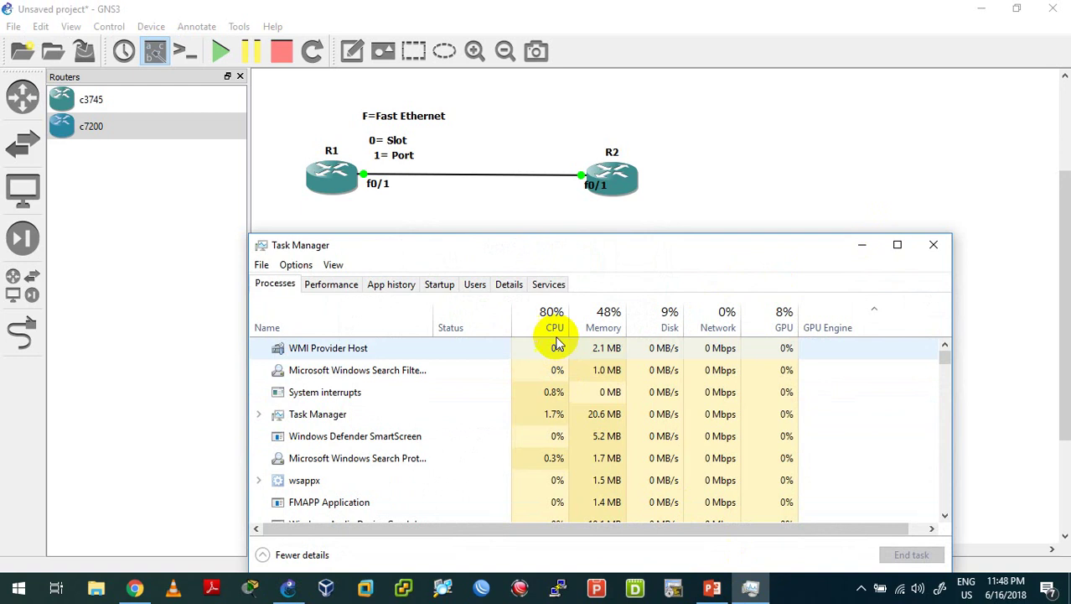
left_click_drag(607, 254, 636, 215)
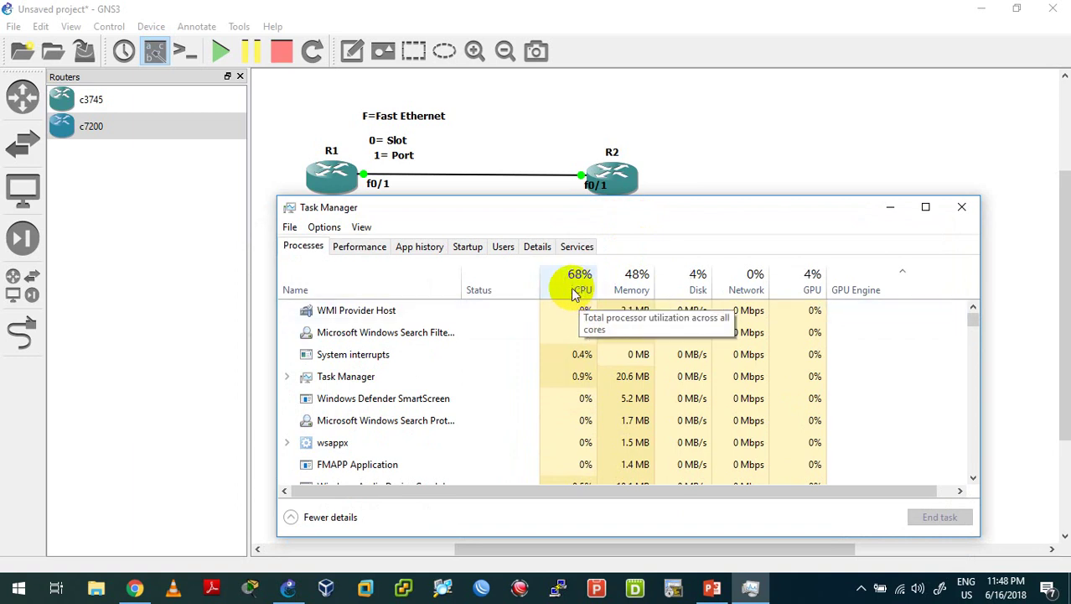
left_click(889, 208)
- Compute the Idle-PC values for R5, apply the starred candidate 0x606ef6b4, and check the total CPU utilization in Task Manager
right_click(662, 295)
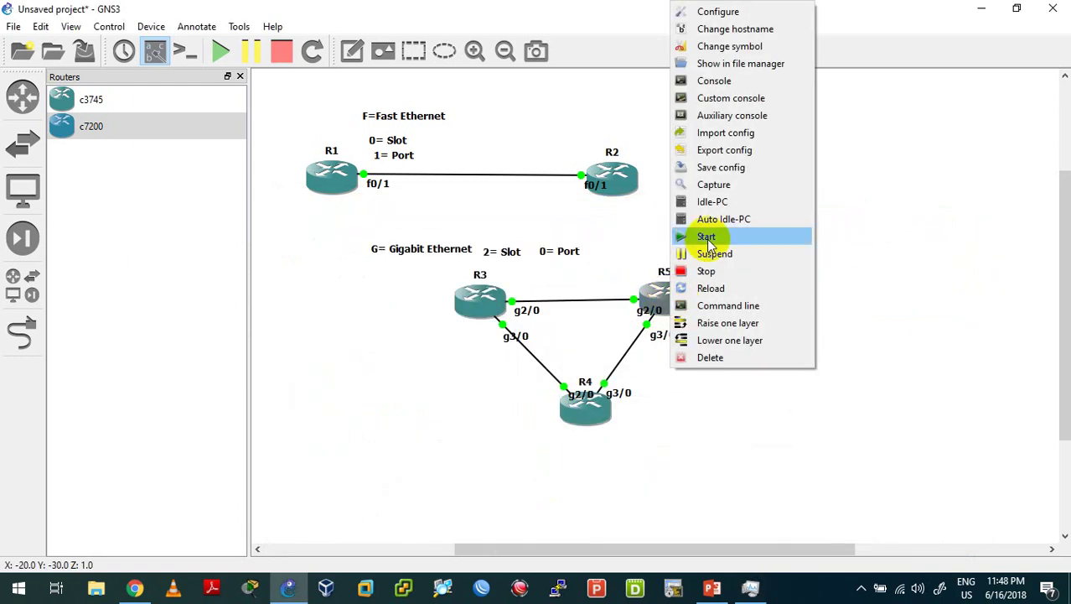
left_click(709, 204)
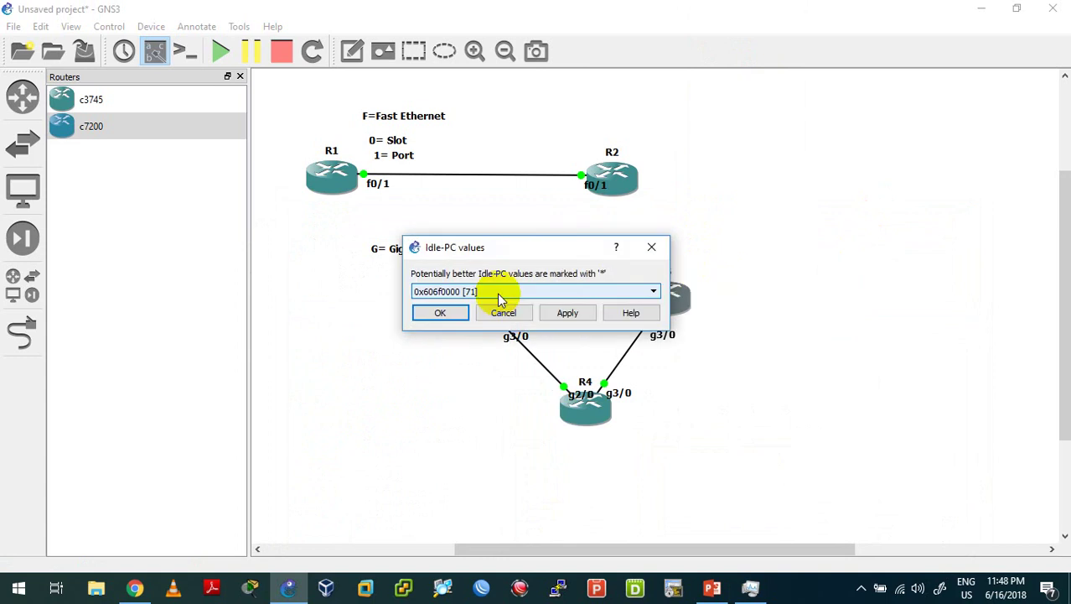
left_click_drag(562, 247, 570, 324)
left_click(555, 365)
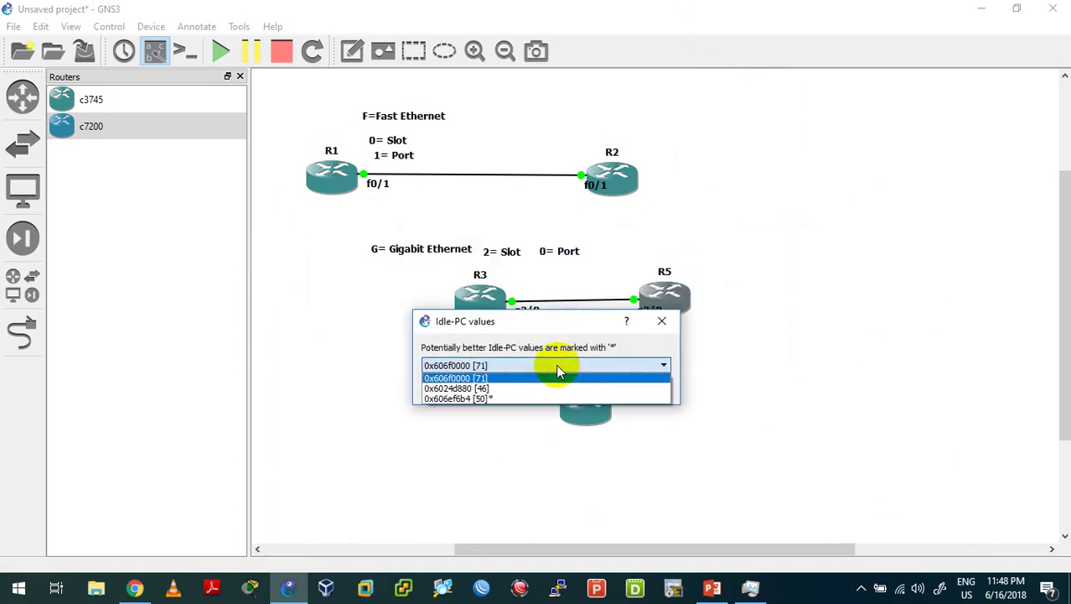
left_click(493, 400)
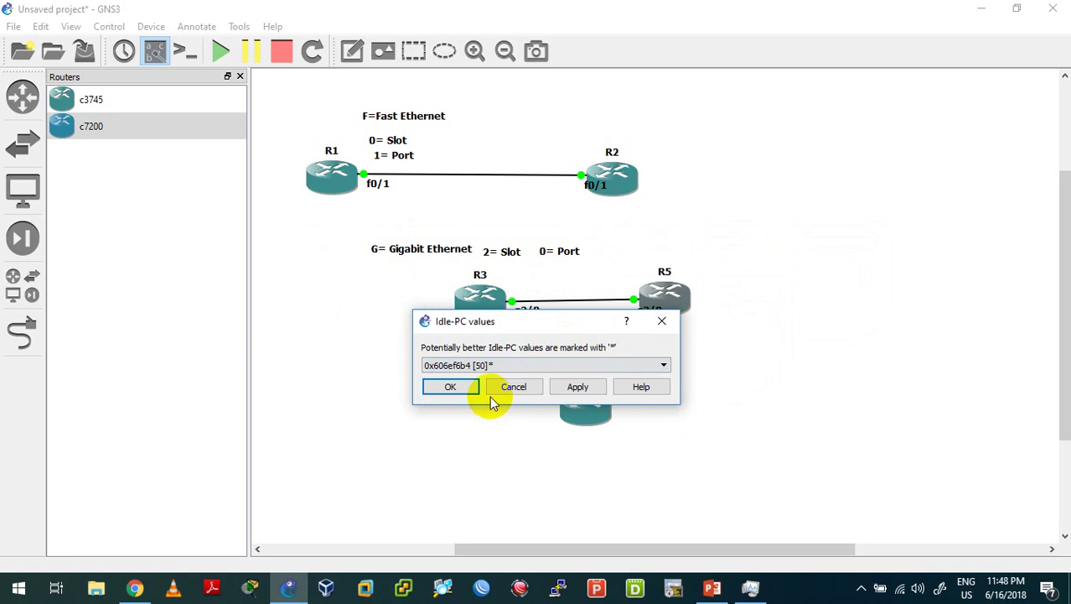
left_click(580, 390)
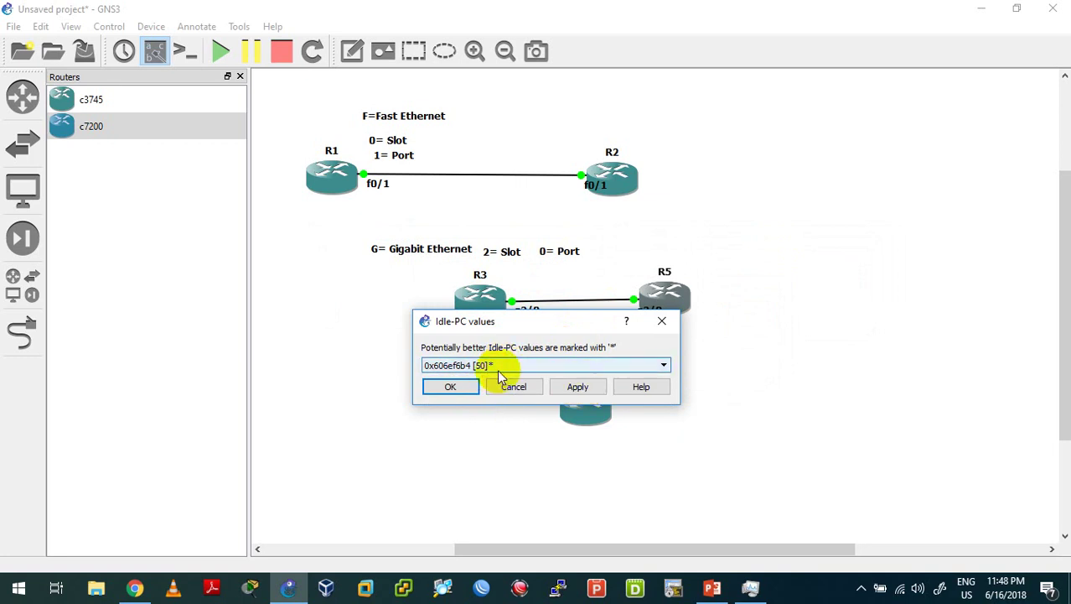
left_click(570, 387)
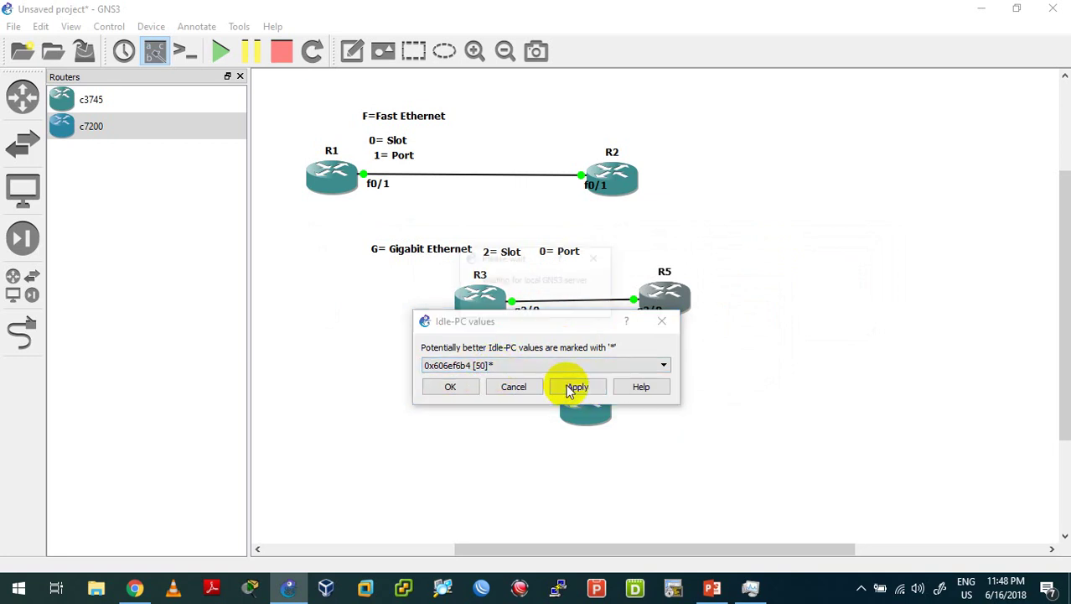
left_click(462, 387)
left_click(752, 586)
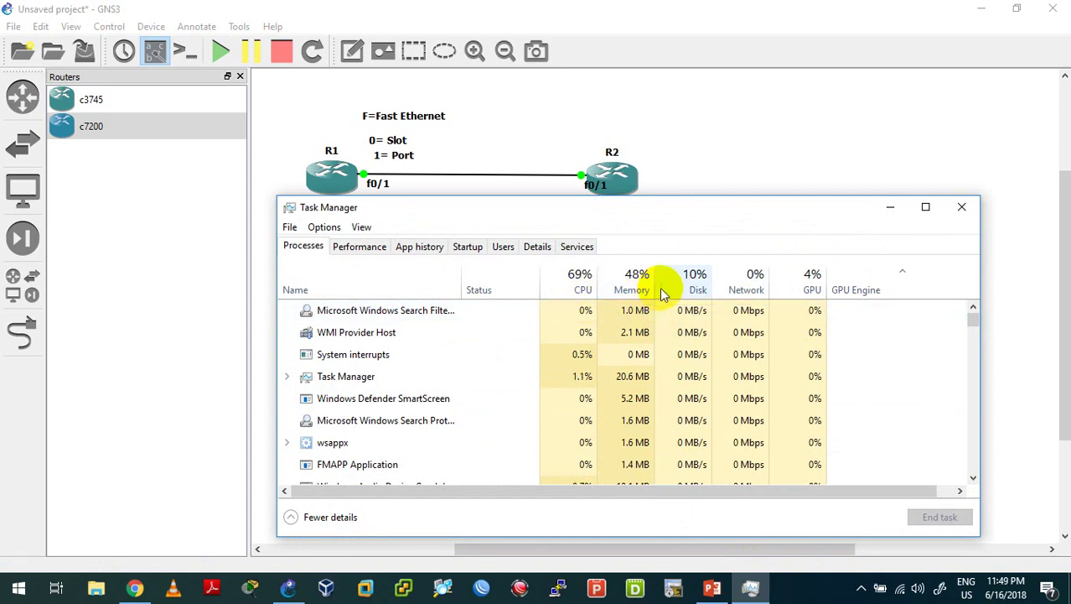
left_click(887, 209)
- Compute the Idle-PC values for R4, apply the starred candidate 0x6024d880, and check the total CPU utilization in Task Manager
right_click(593, 408)
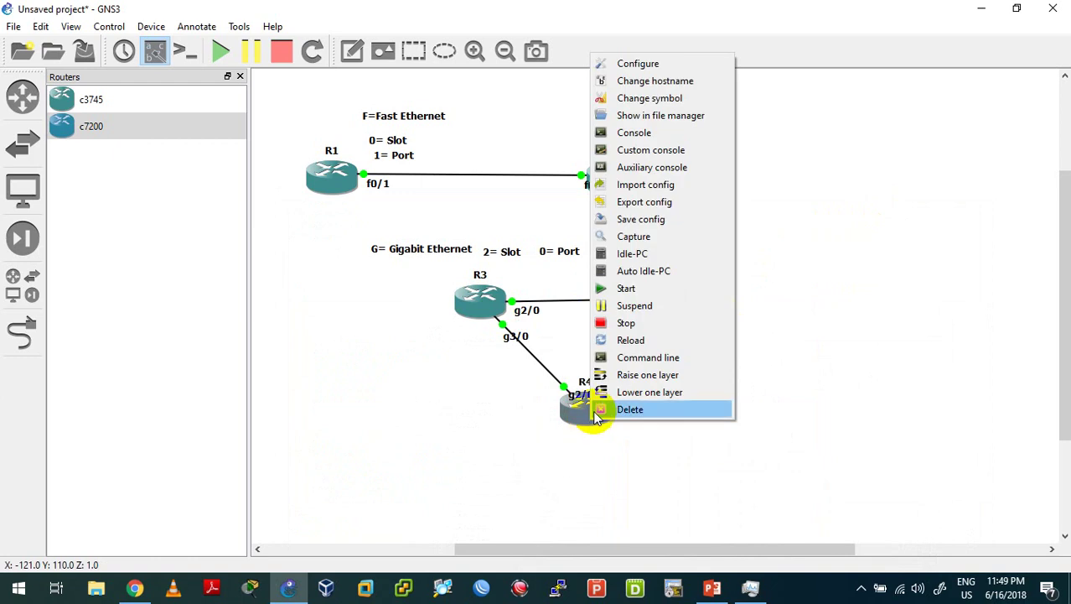
left_click(592, 459)
right_click(597, 419)
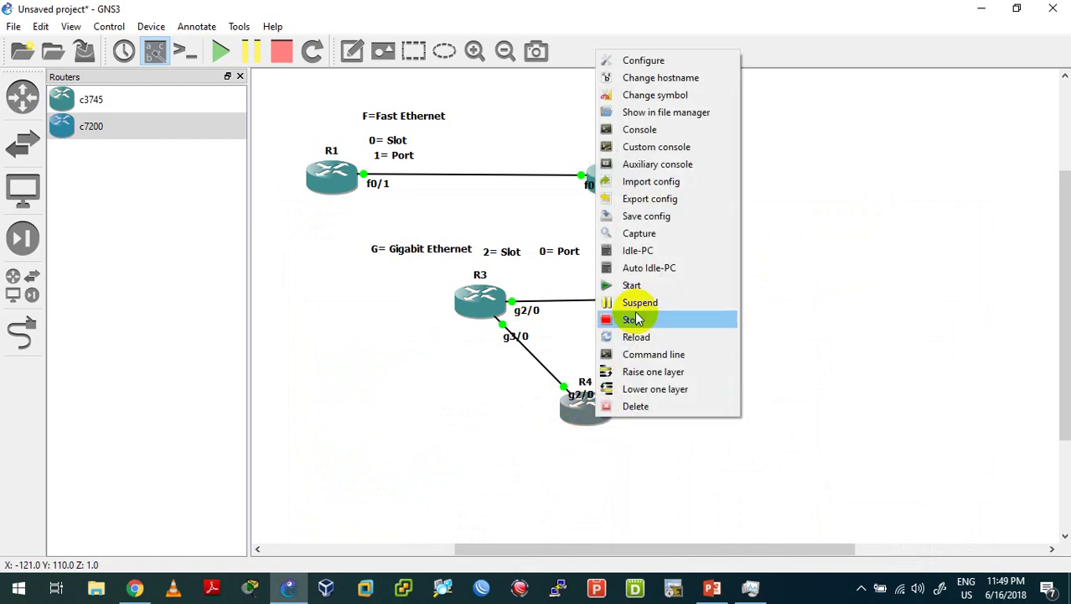
left_click(642, 253)
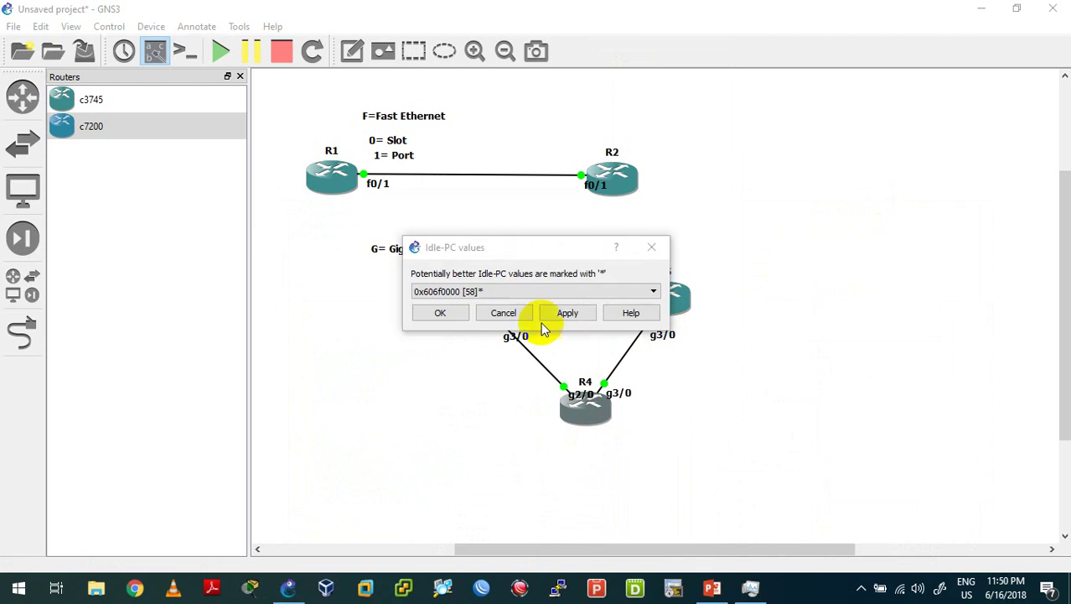
left_click(520, 293)
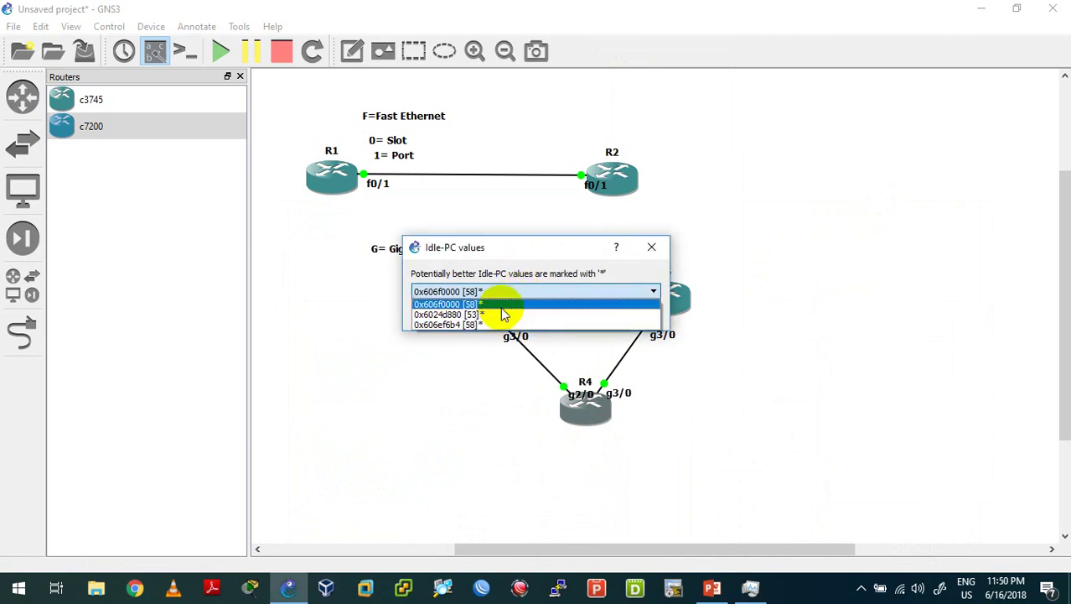
left_click(527, 245)
left_click_drag(526, 244, 748, 273)
left_click(731, 319)
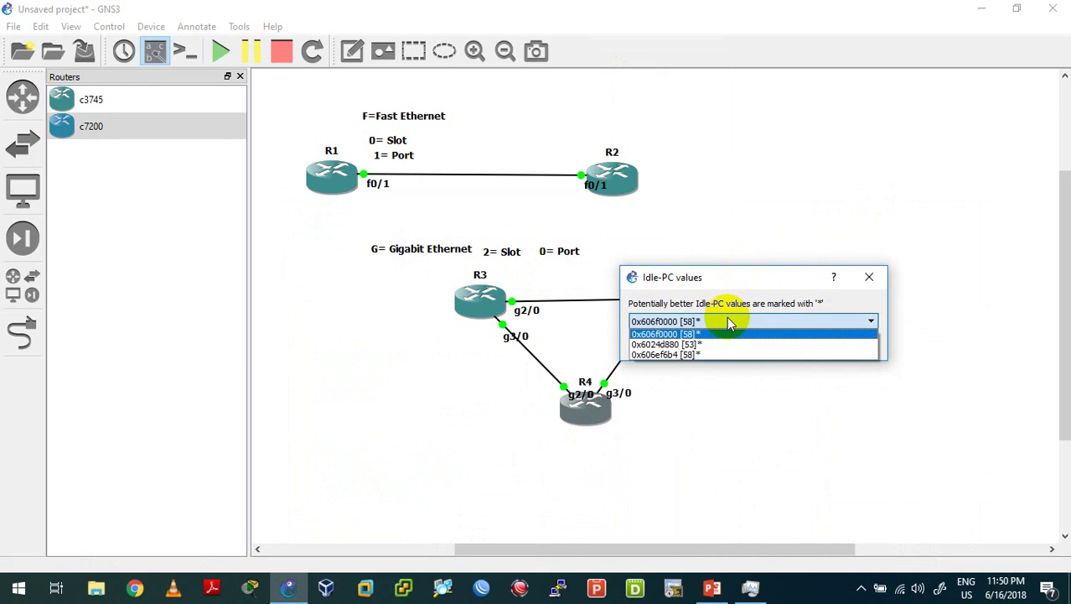
left_click(699, 345)
left_click(785, 342)
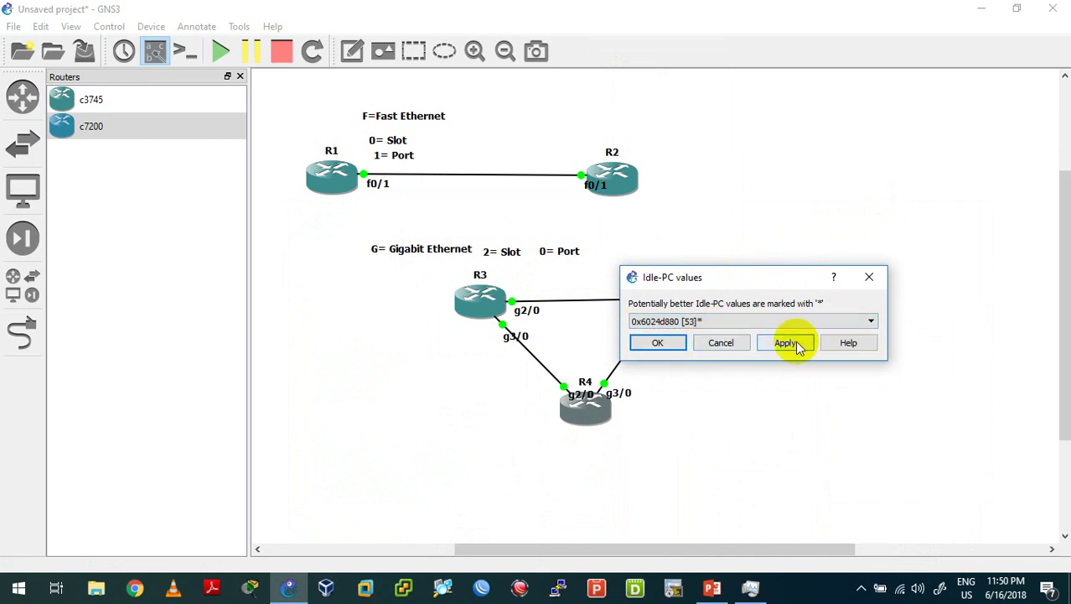
left_click(658, 343)
left_click(752, 590)
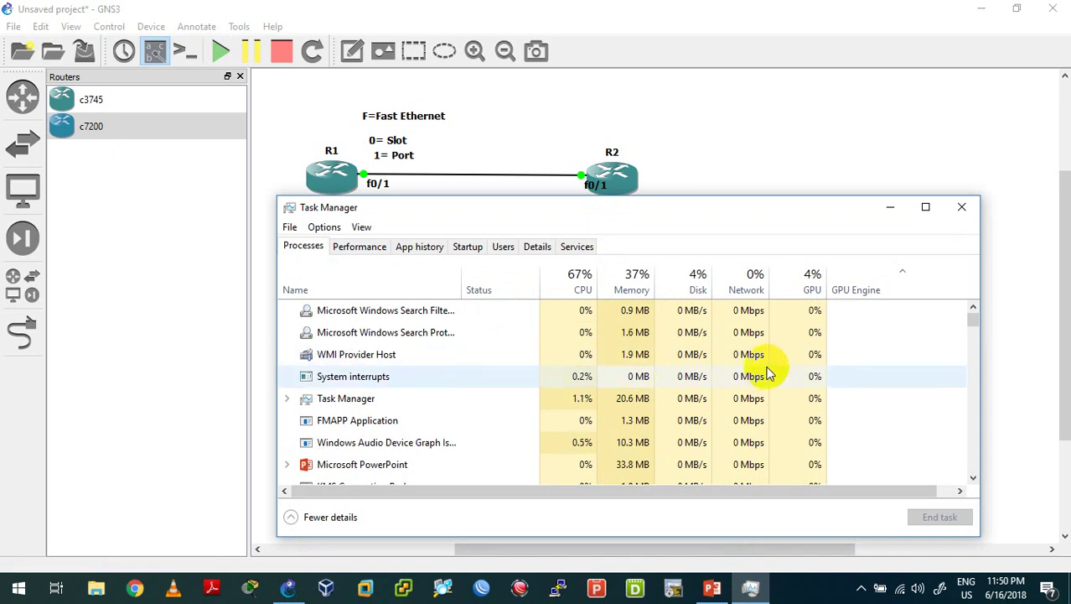
left_click(886, 208)
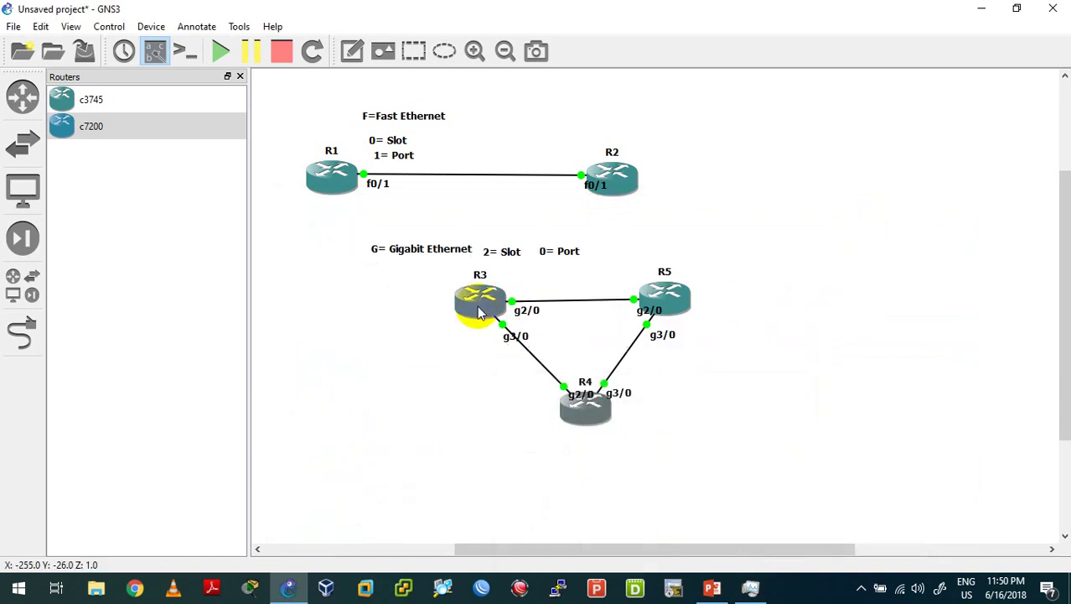
- Recompute the Idle-PC values for R3, review the candidates, and dismiss them without applying one
right_click(479, 312)
left_click(535, 203)
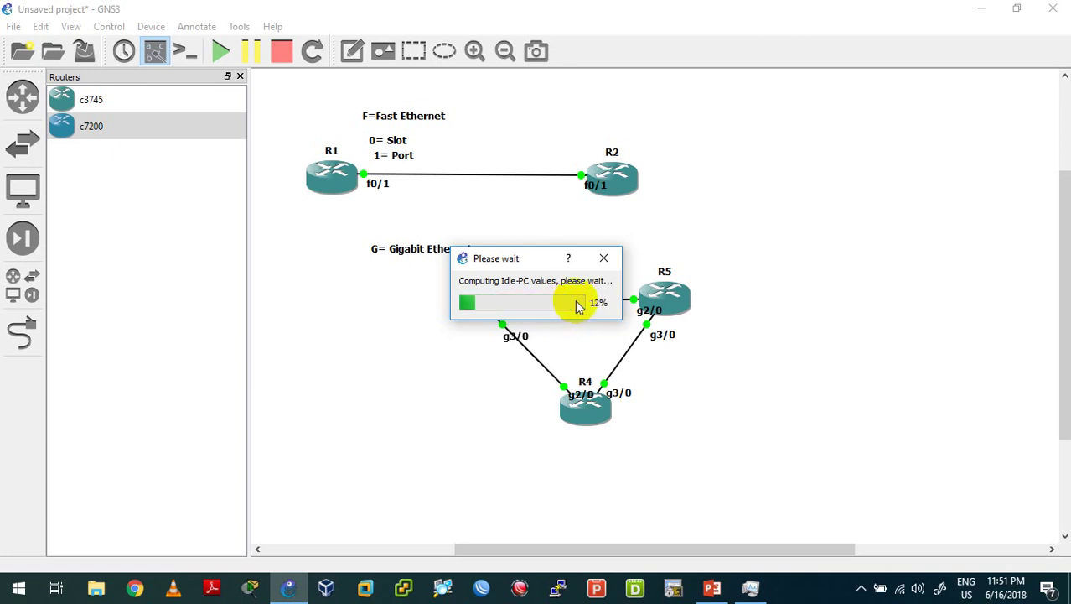
left_click(552, 291)
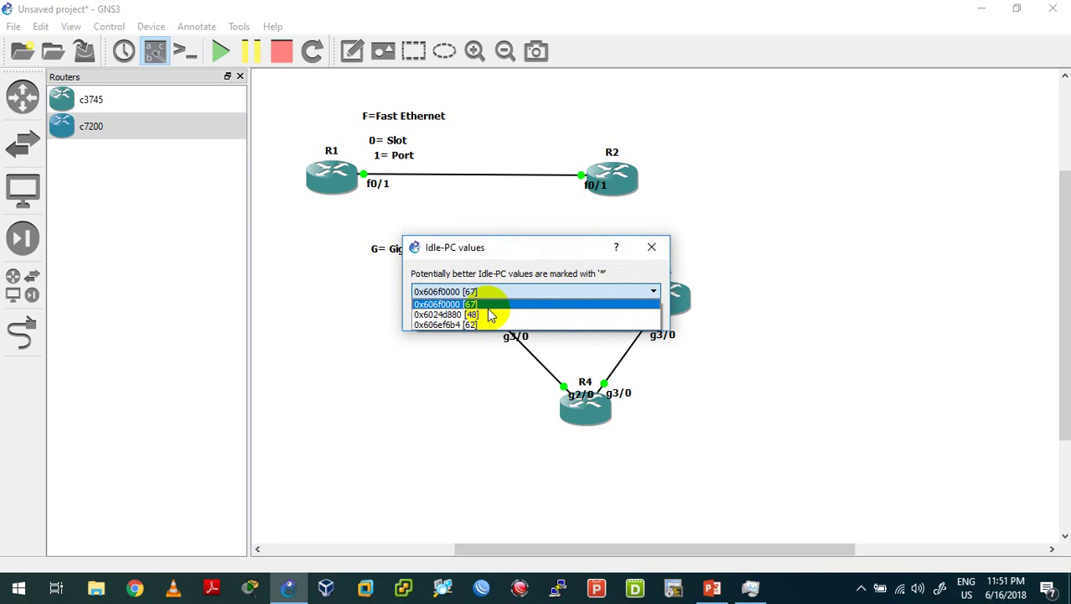
left_click(652, 246)
left_click(651, 247)
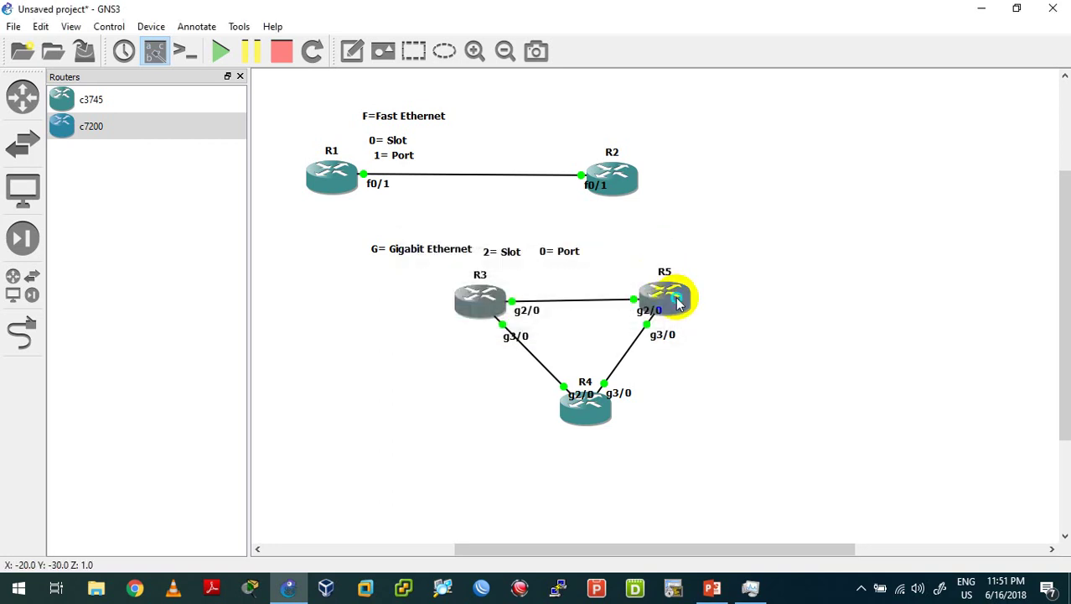
- Recompute the Idle-PC values for R5, checking CPU utilization in Task Manager meanwhile, and apply the starred candidate 0x606ef6b4
right_click(679, 303)
left_click(713, 220)
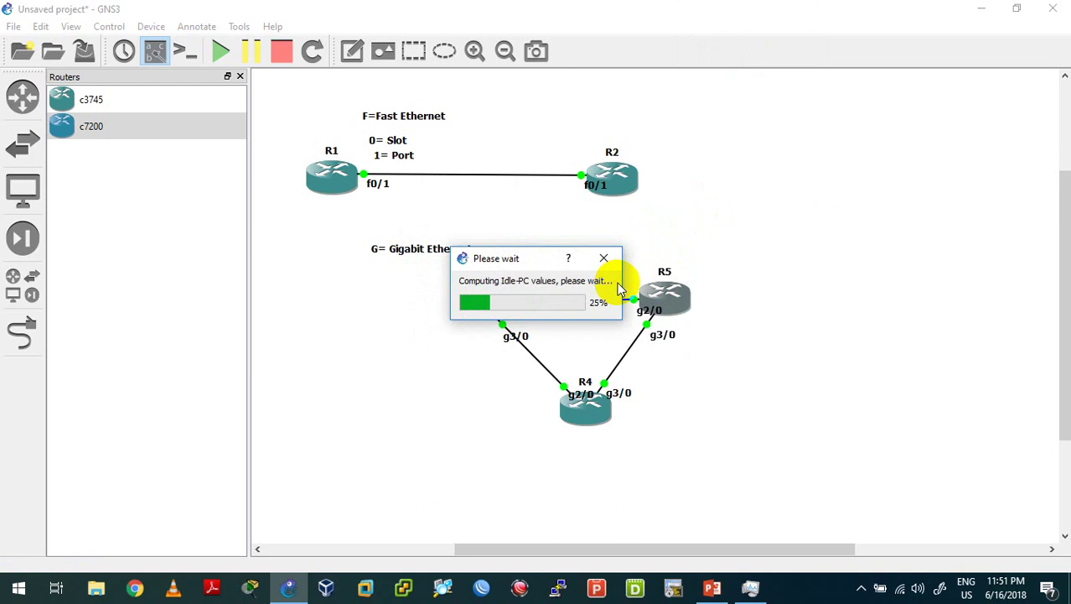
left_click(752, 588)
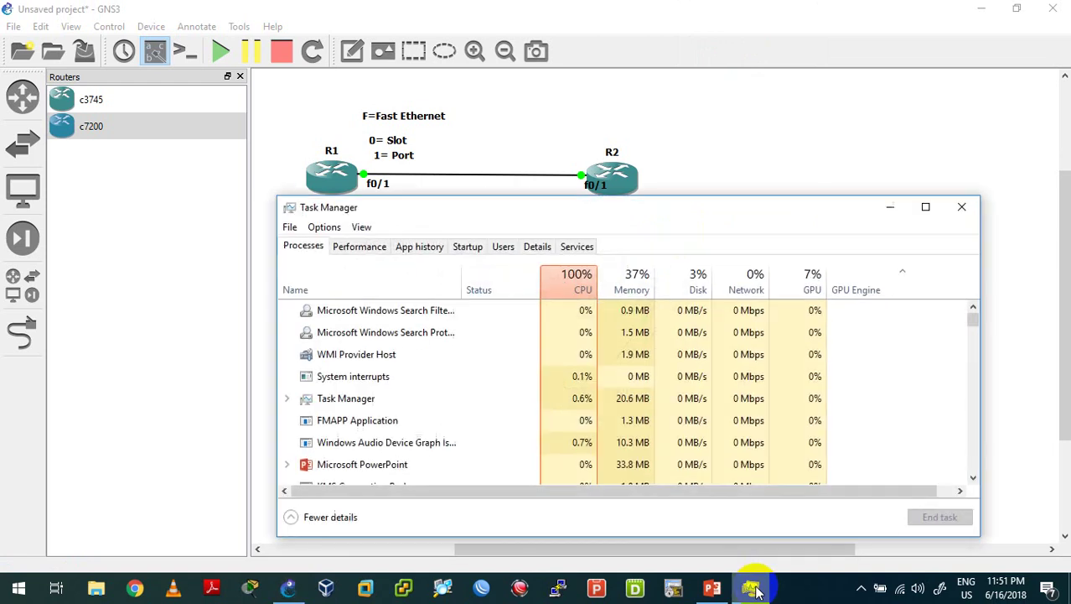
left_click(752, 589)
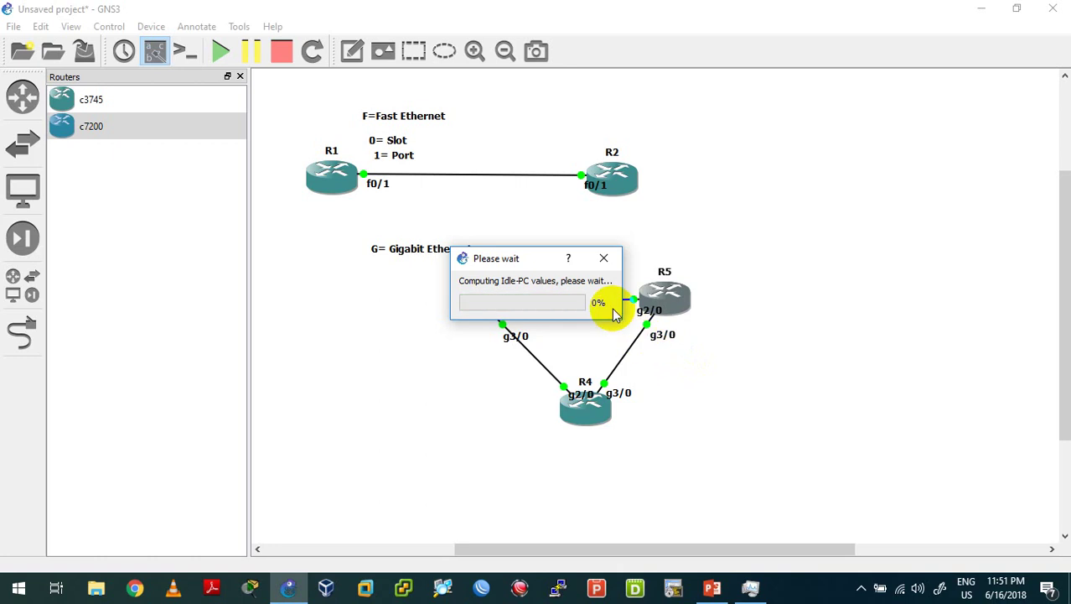
left_click(531, 291)
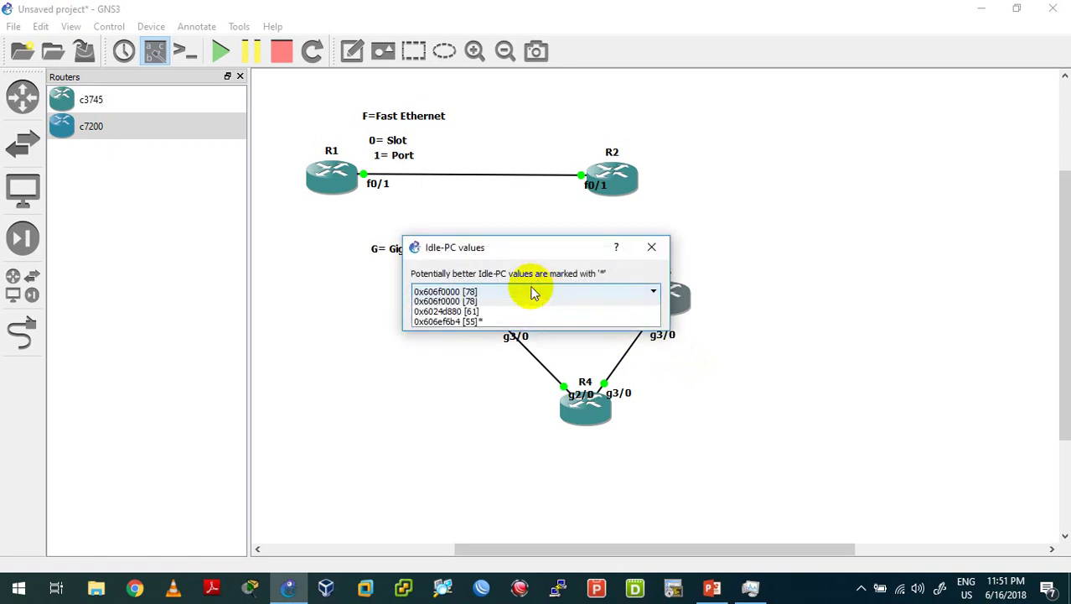
left_click(485, 325)
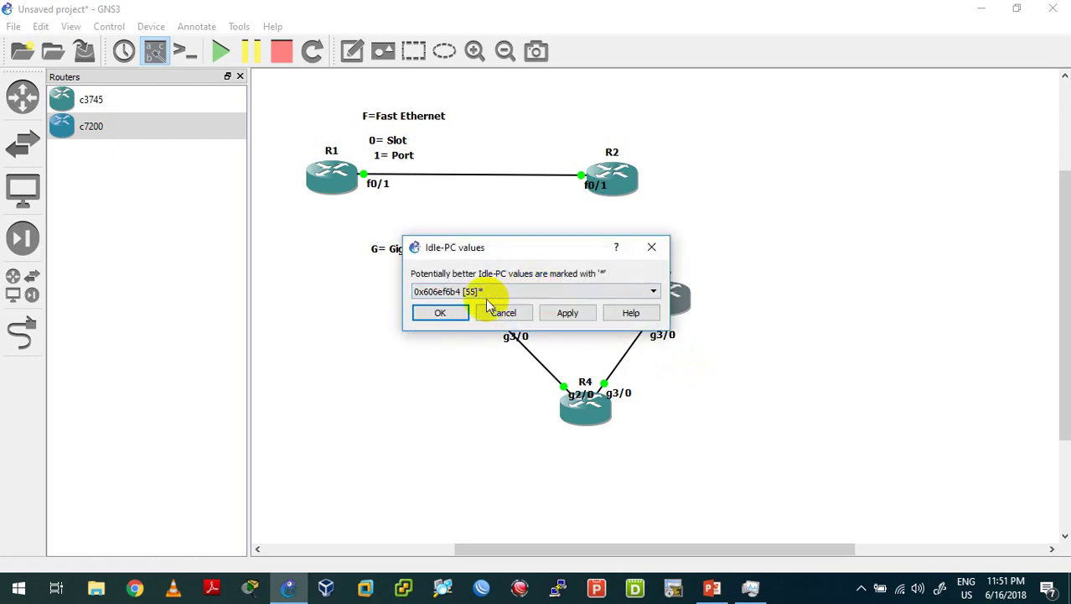
left_click(565, 311)
left_click(441, 312)
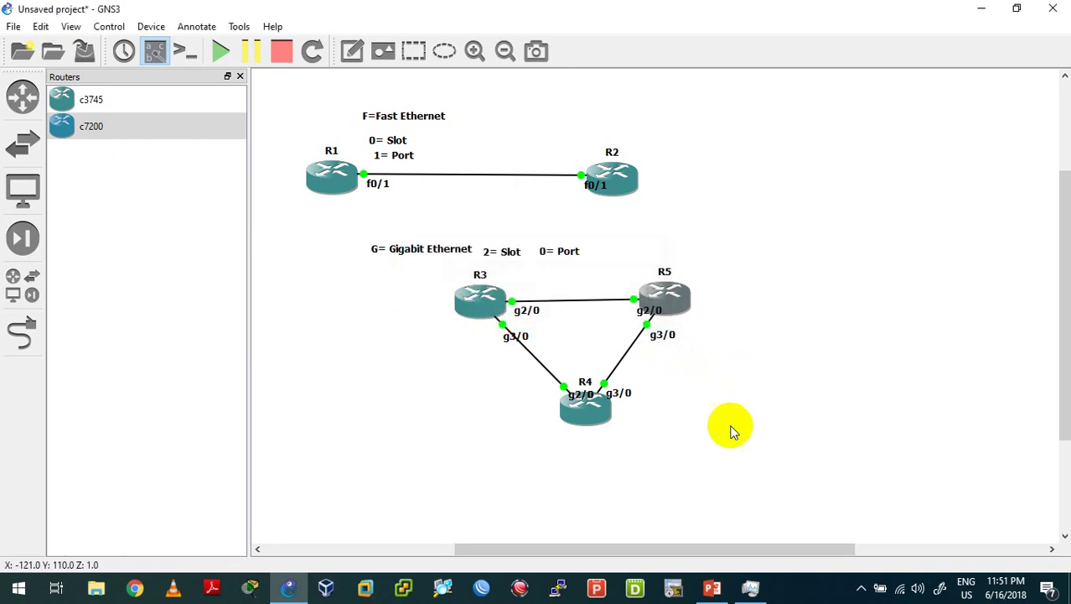
- Recompute the Idle-PC values for R4 and apply the starred candidate 0x606ef6b4, checking the total CPU utilization in Task Manager before and after
left_click(752, 590)
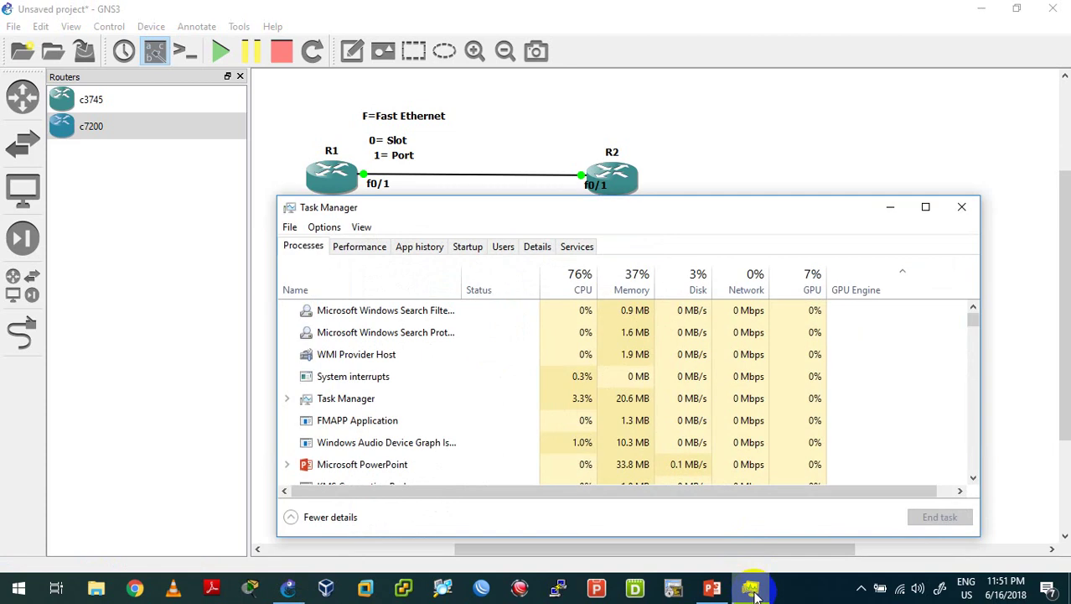
left_click(890, 207)
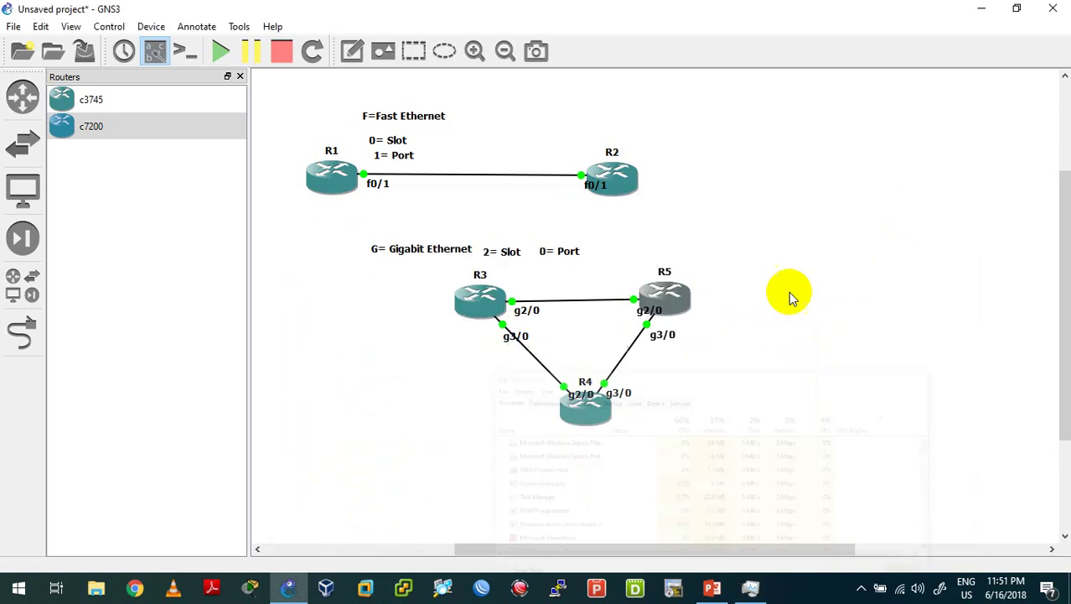
right_click(598, 407)
left_click(644, 244)
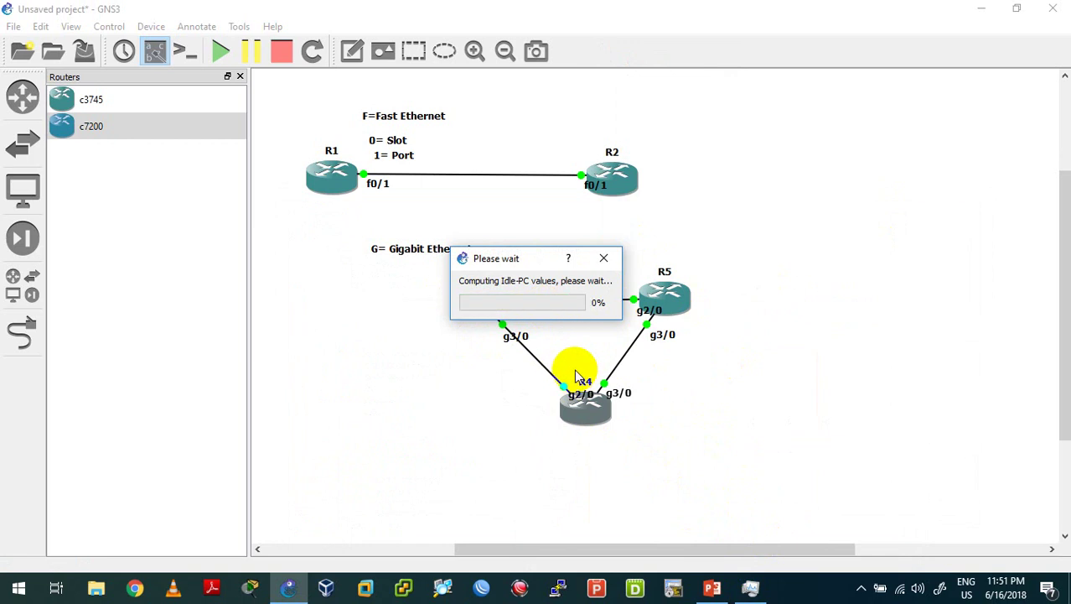
left_click(514, 291)
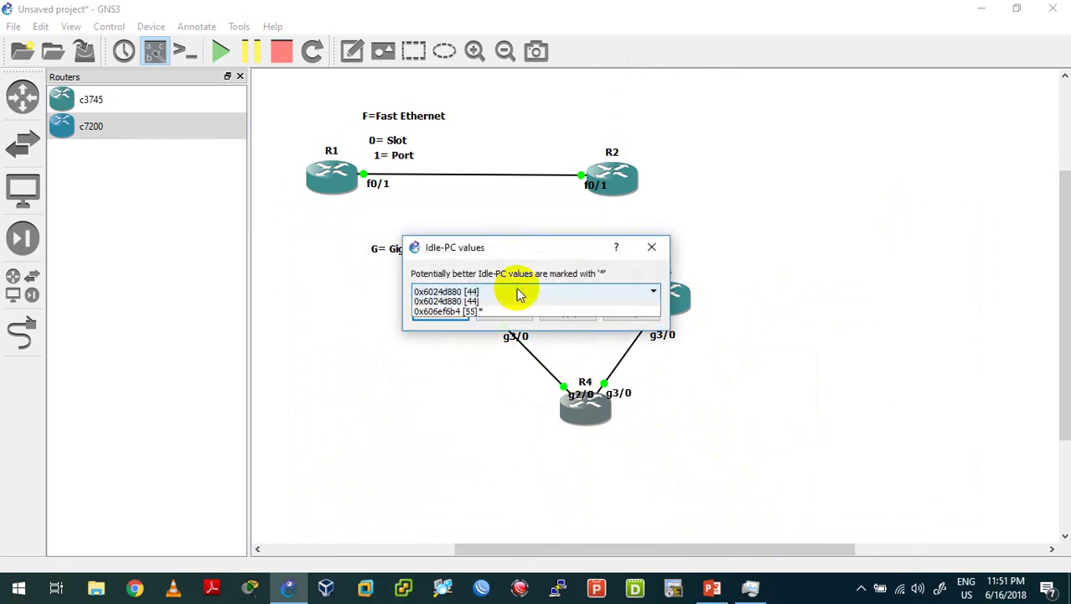
left_click(486, 317)
left_click(570, 312)
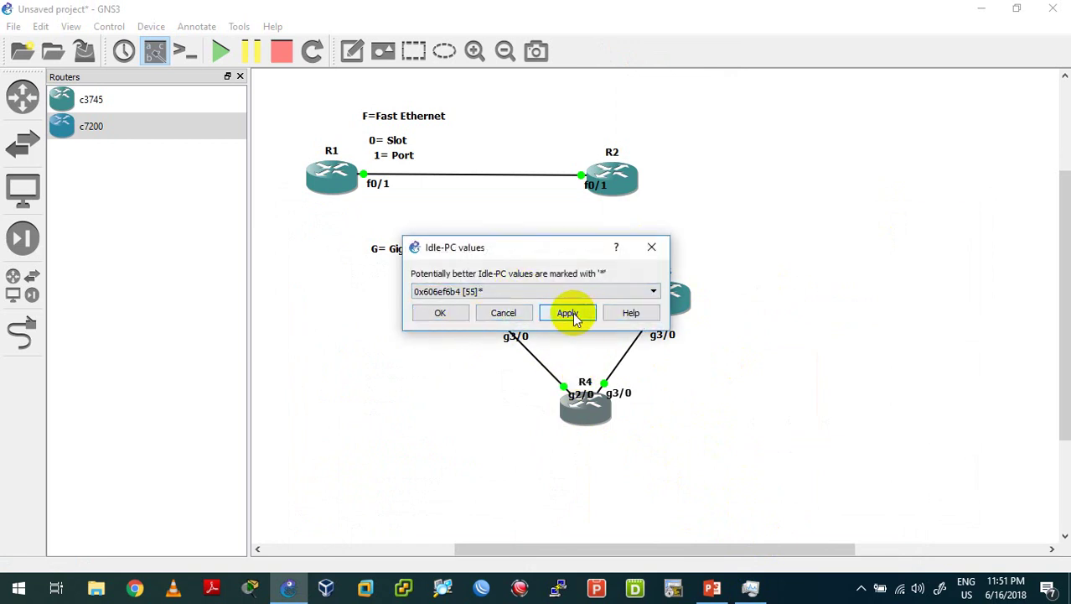
left_click(438, 311)
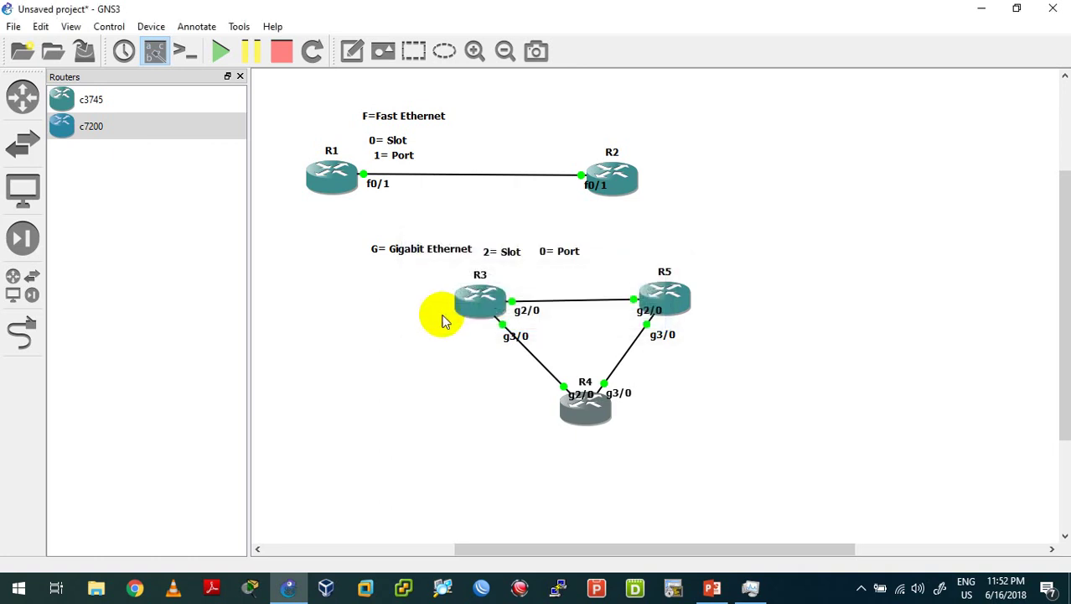
left_click(750, 590)
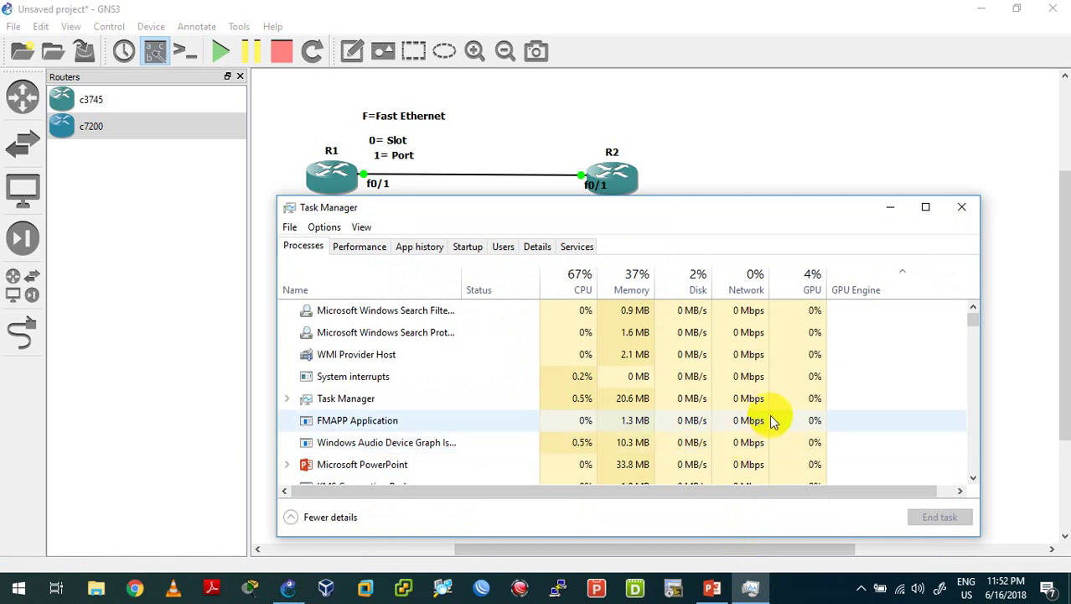
left_click(892, 209)
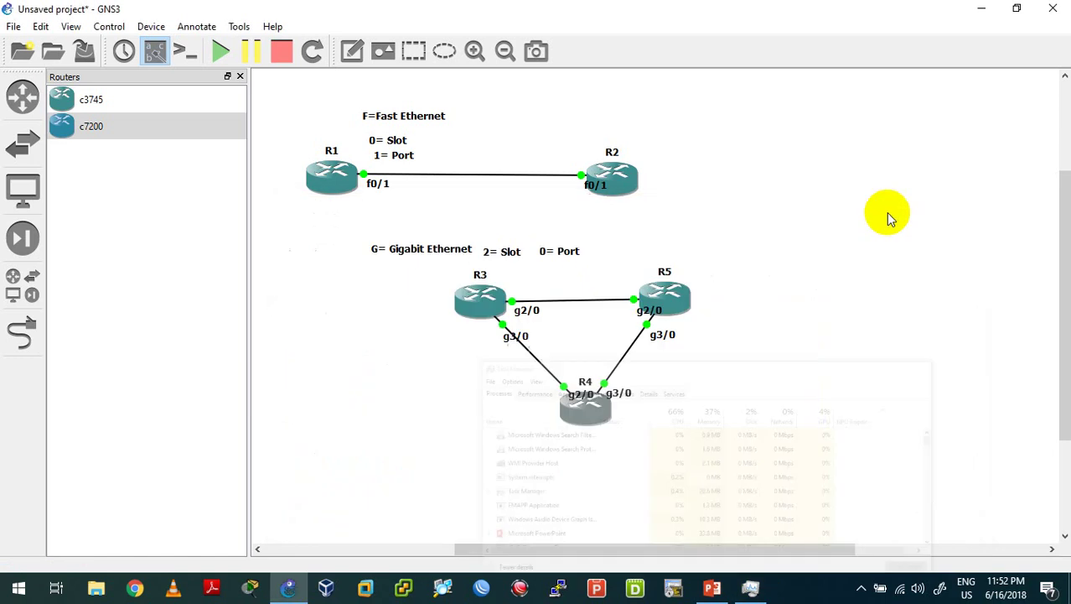
- Run Auto Idle-PC on R3 and check the total CPU utilization in Task Manager
right_click(473, 307)
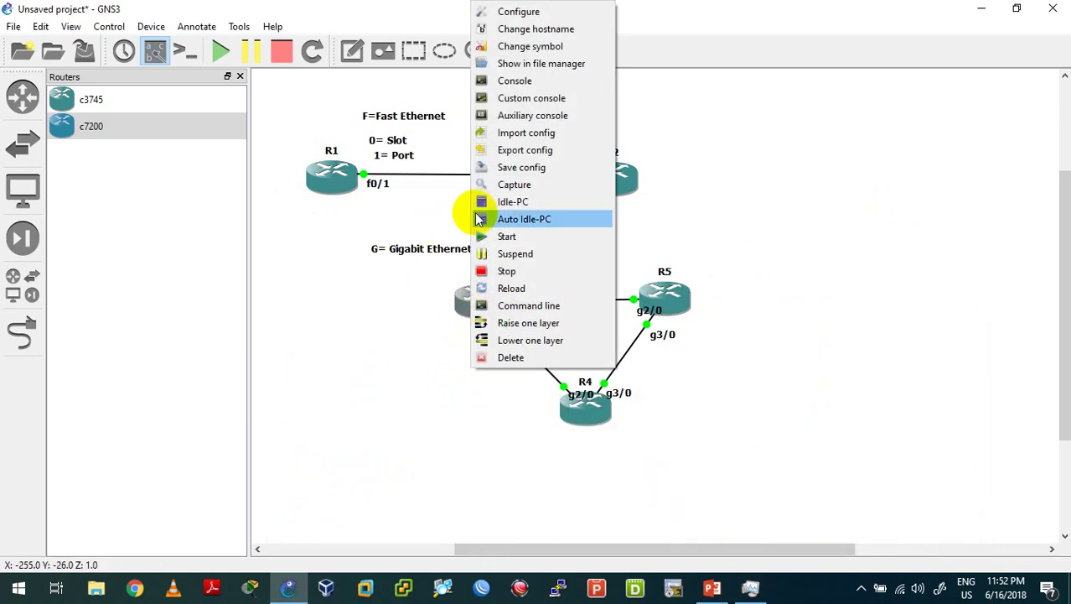
left_click(539, 223)
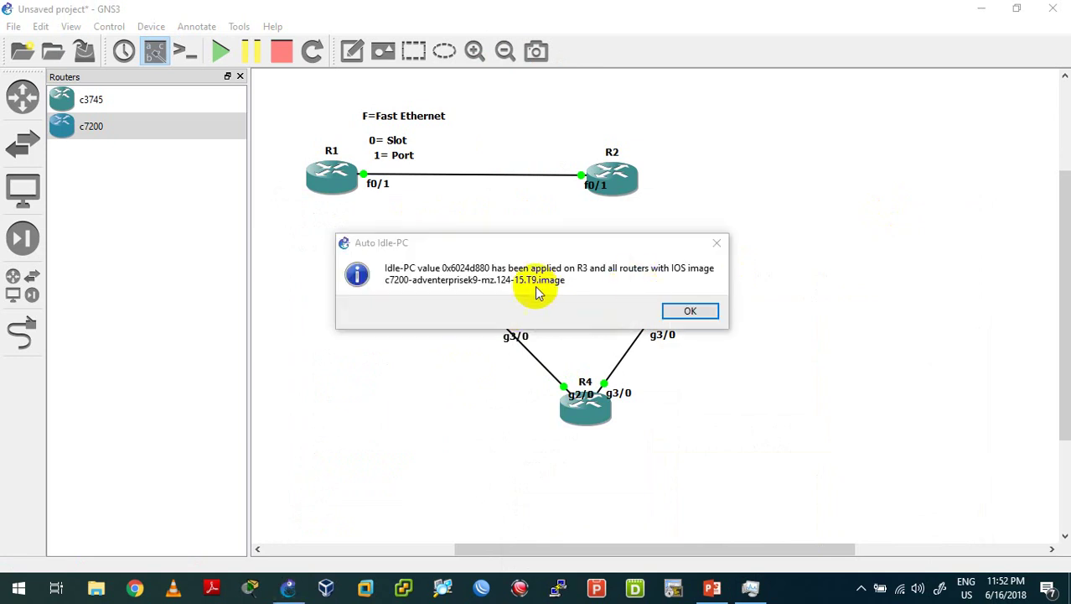
left_click(684, 311)
left_click(750, 588)
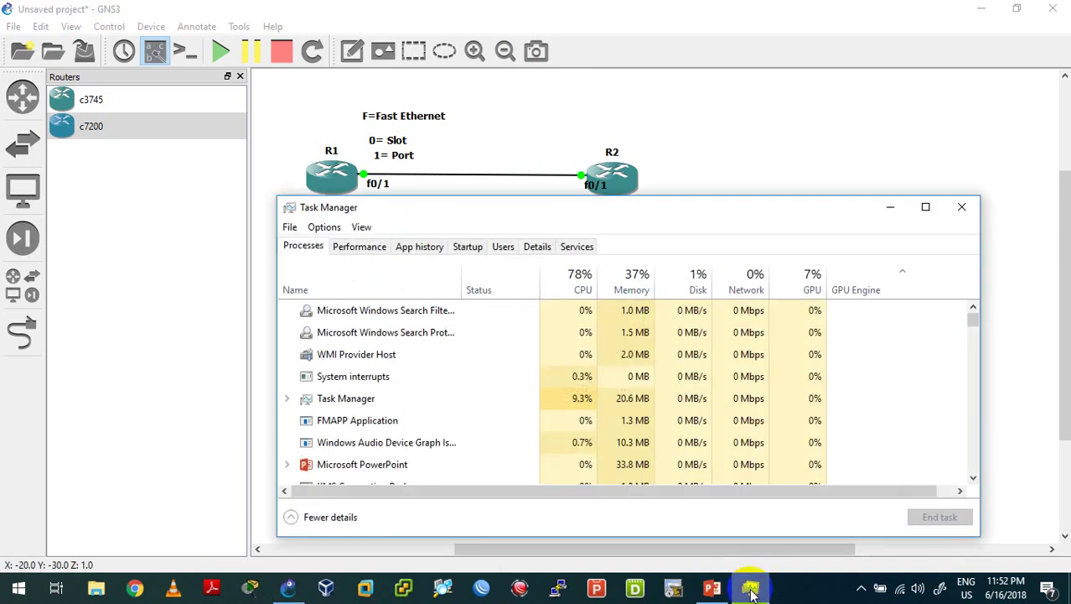
left_click(750, 587)
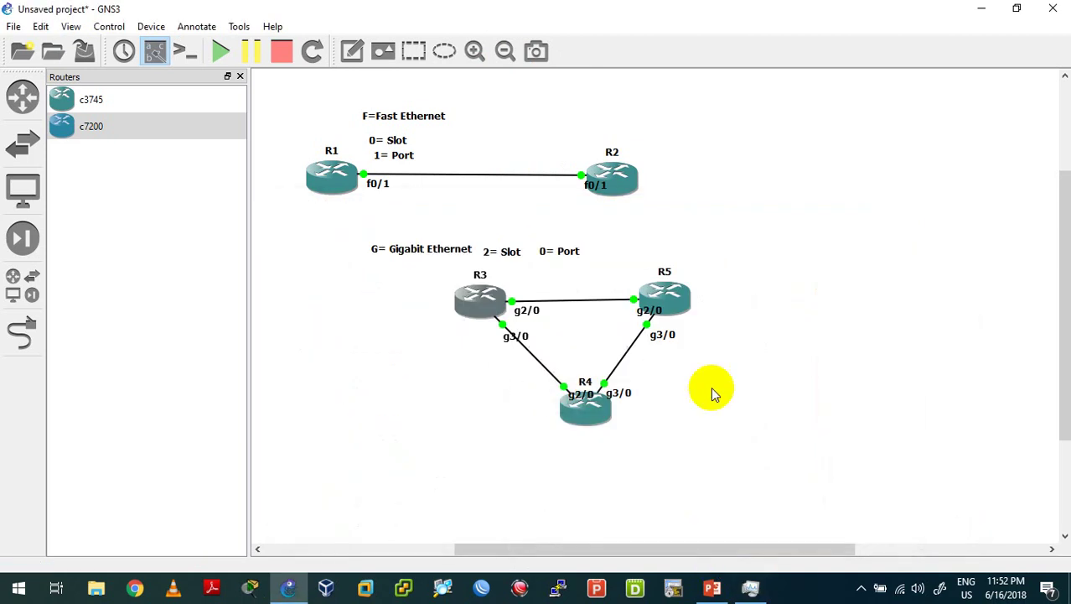
- Run Auto Idle-PC on R5 and acknowledge the result
right_click(665, 299)
left_click(708, 221)
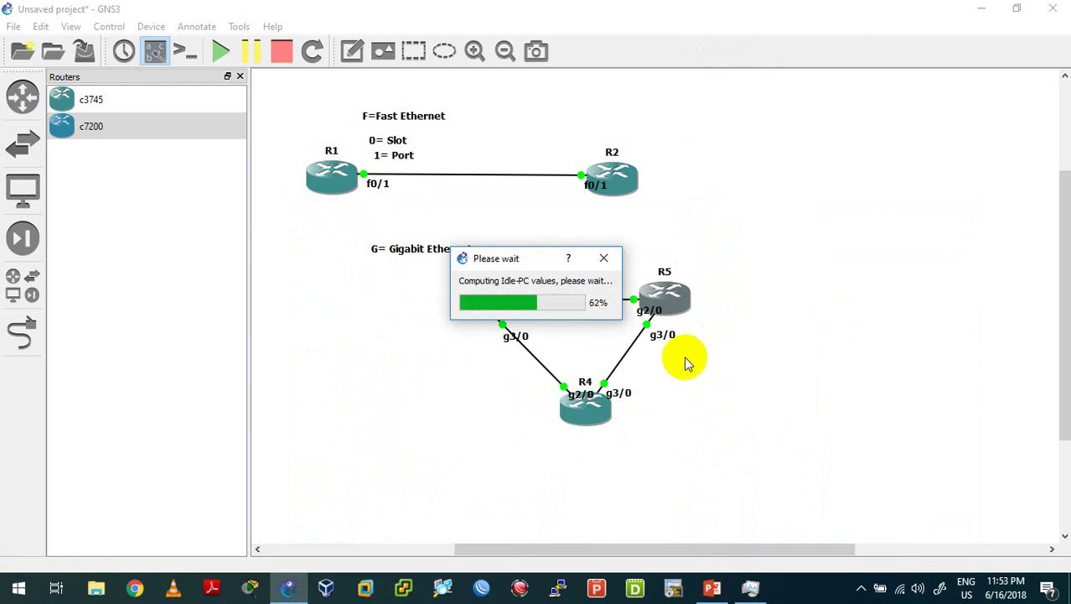
left_click(687, 310)
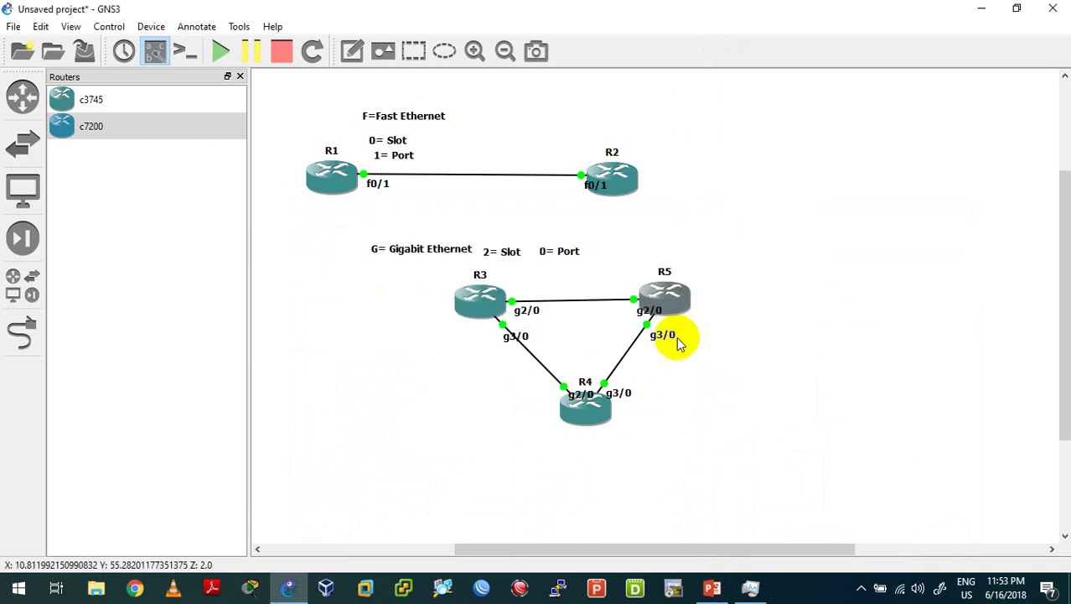
- Run Auto Idle-PC on R4, checking CPU utilization in Task Manager during the computation, and acknowledge the result
right_click(579, 409)
left_click(617, 267)
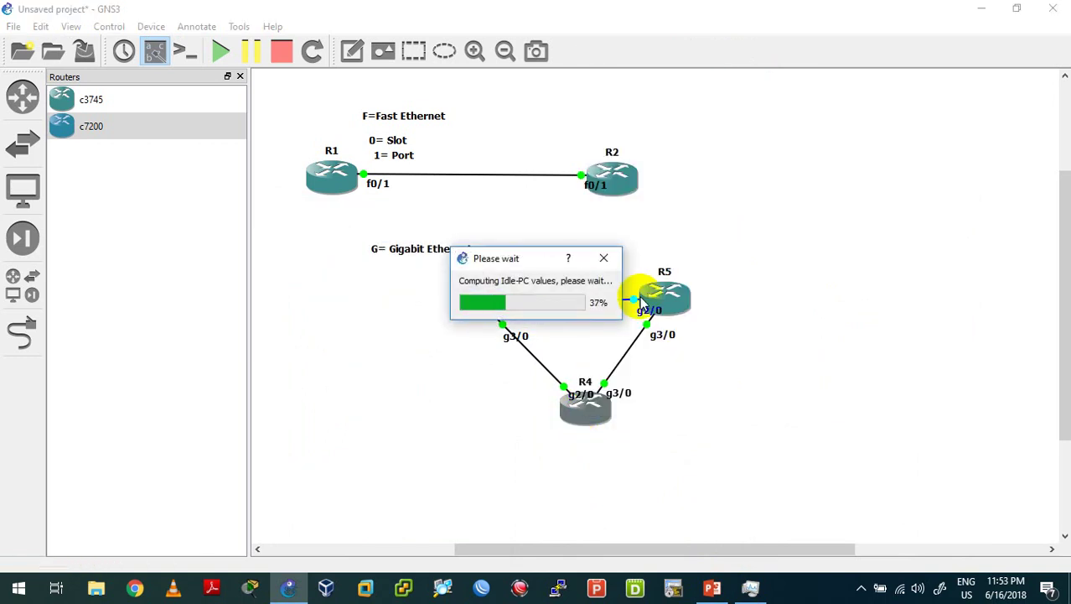
left_click(751, 589)
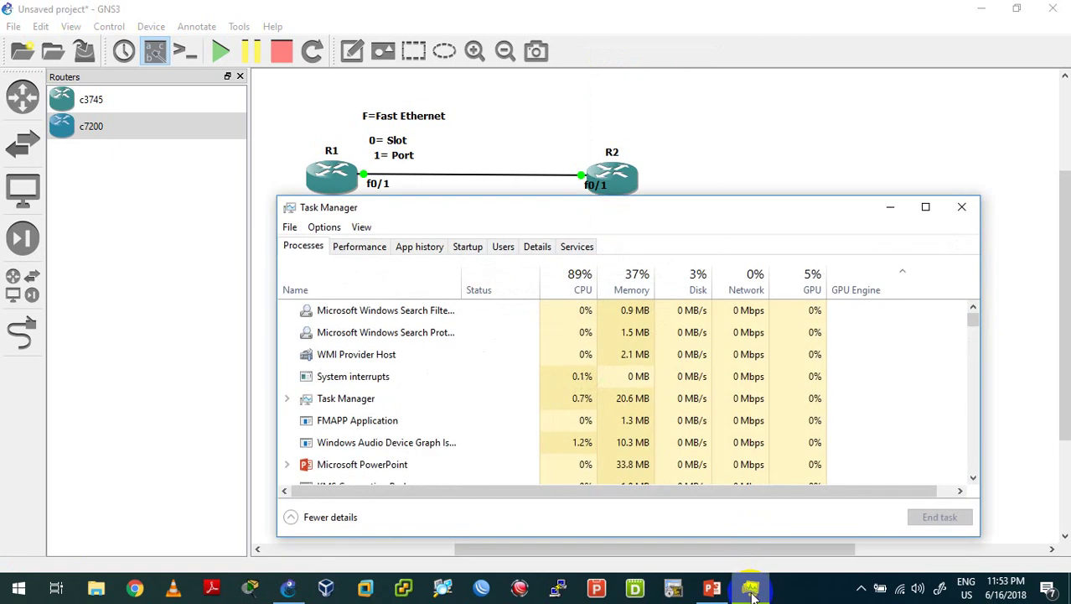
left_click(751, 588)
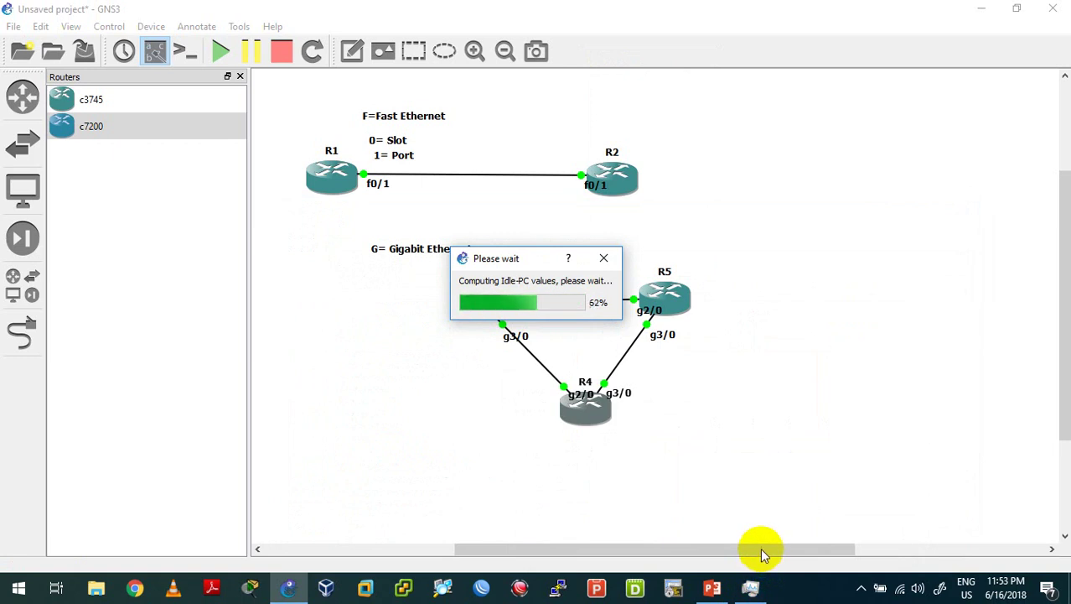
left_click(861, 587)
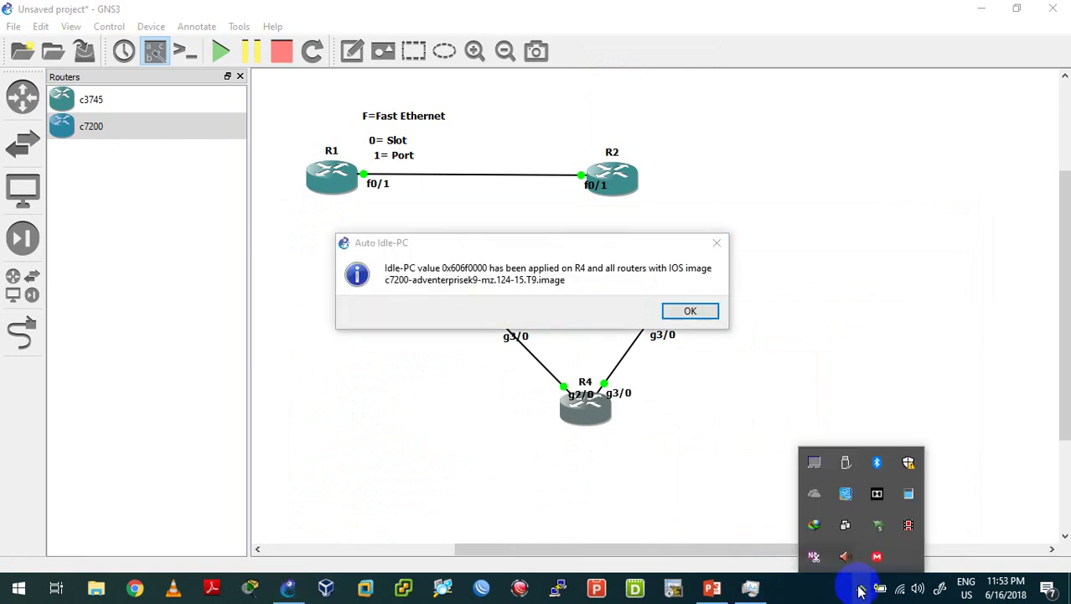
left_click(689, 311)
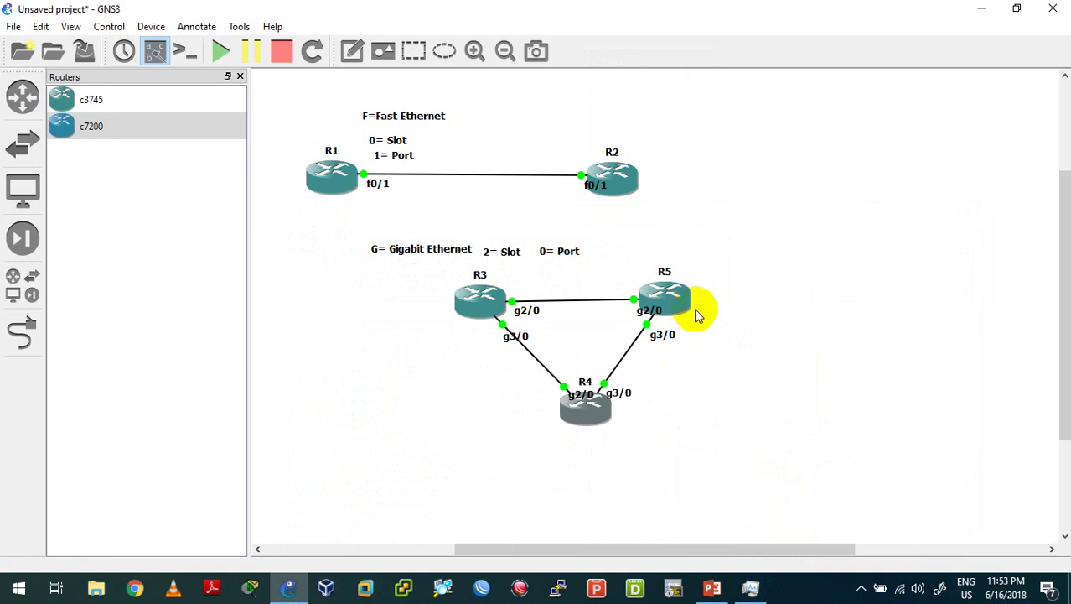
- Try to find an Idle-PC value for R1 with Auto Idle-PC, checking CPU utilization in Task Manager meanwhile
right_click(347, 188)
left_click(397, 402)
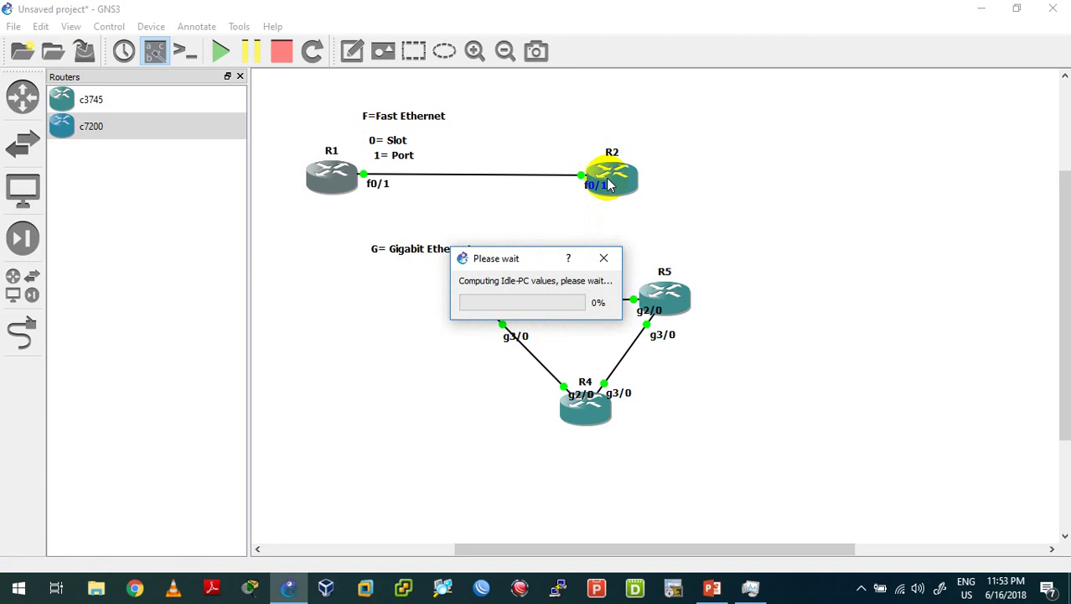
left_click(749, 586)
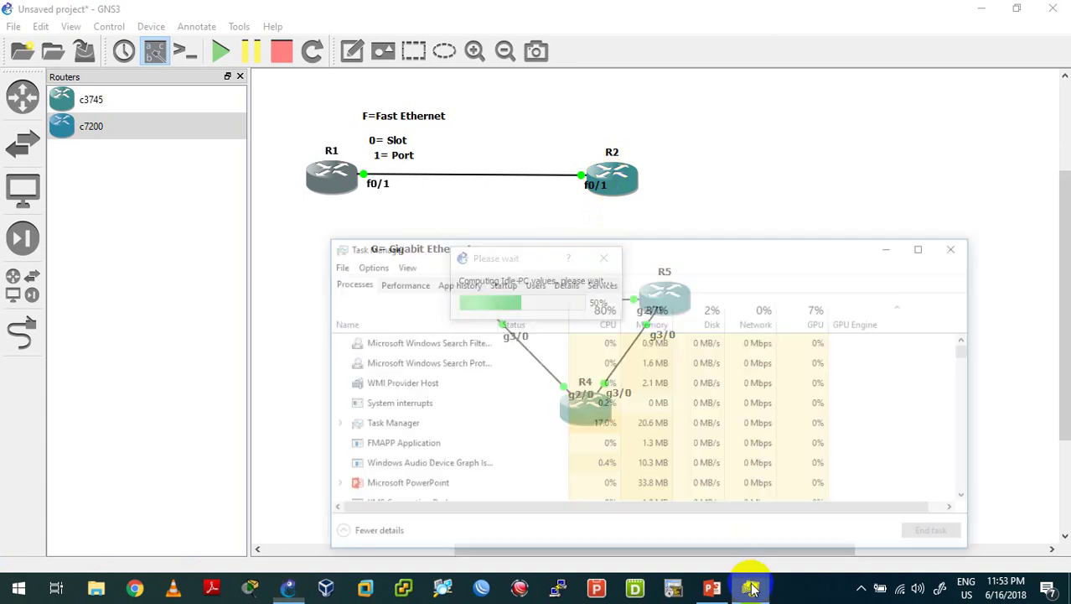
left_click(751, 591)
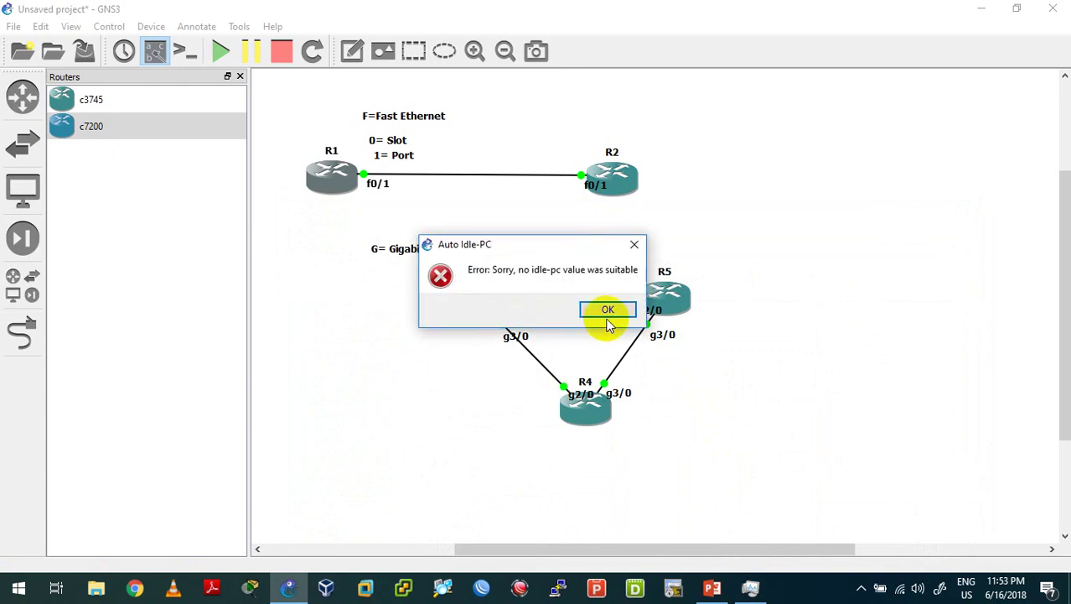
left_click(603, 310)
- Try to find an Idle-PC value for R2 with Auto Idle-PC and bring up Task Manager during the computation
right_click(615, 174)
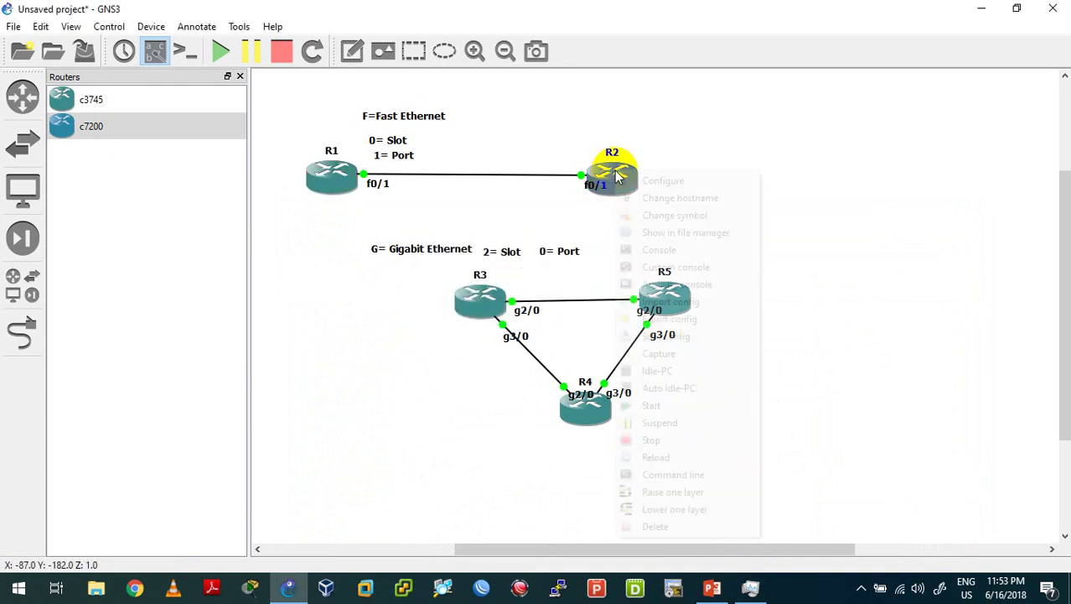
left_click(657, 387)
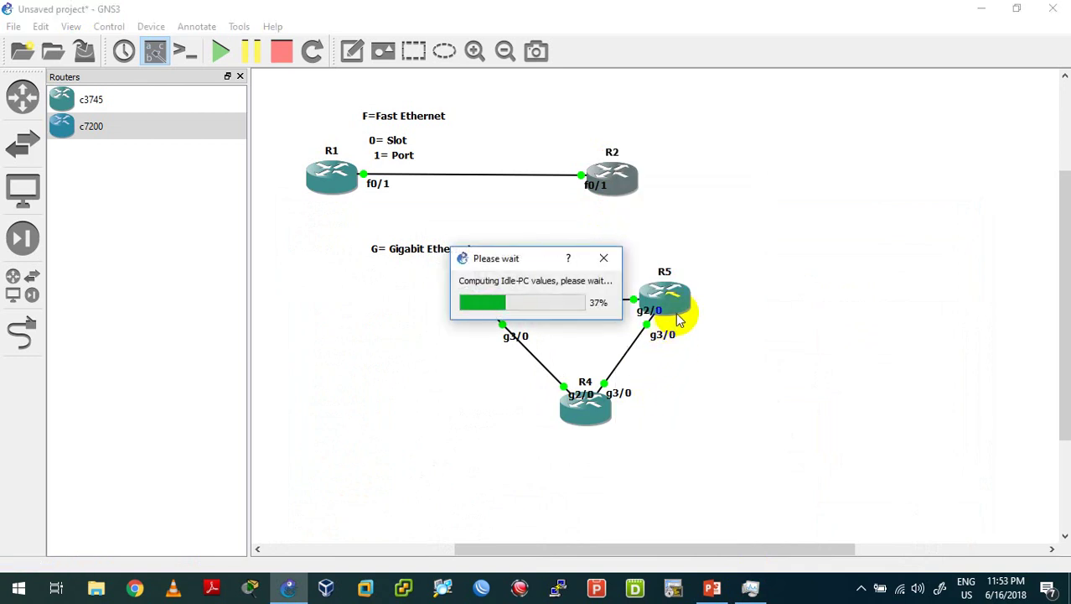
left_click(755, 589)
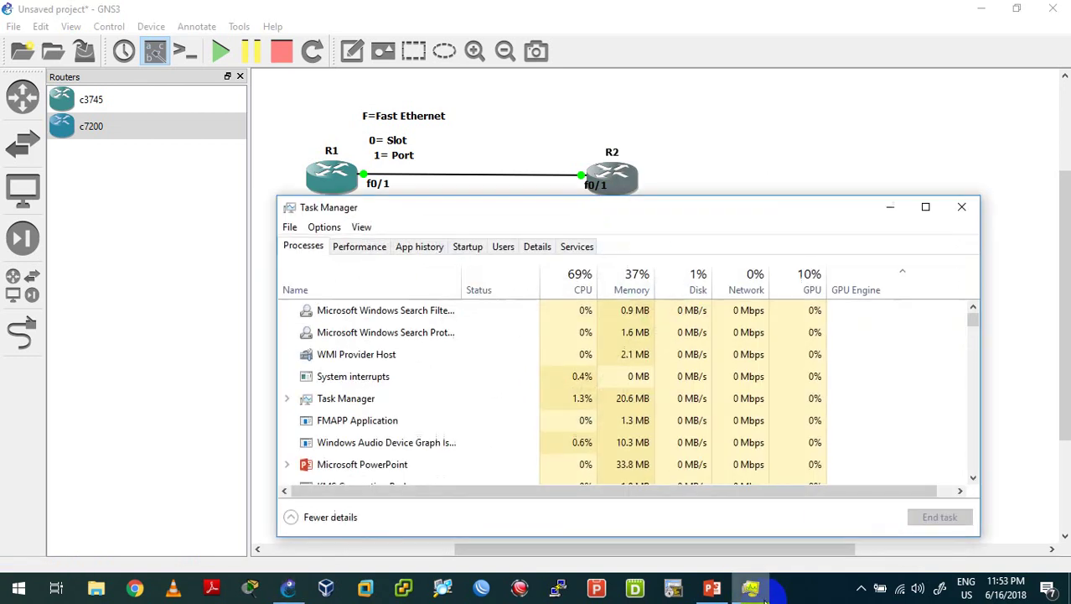
- Exit the background application with the green icon among the hidden notification-area programs
left_click(861, 587)
right_click(880, 530)
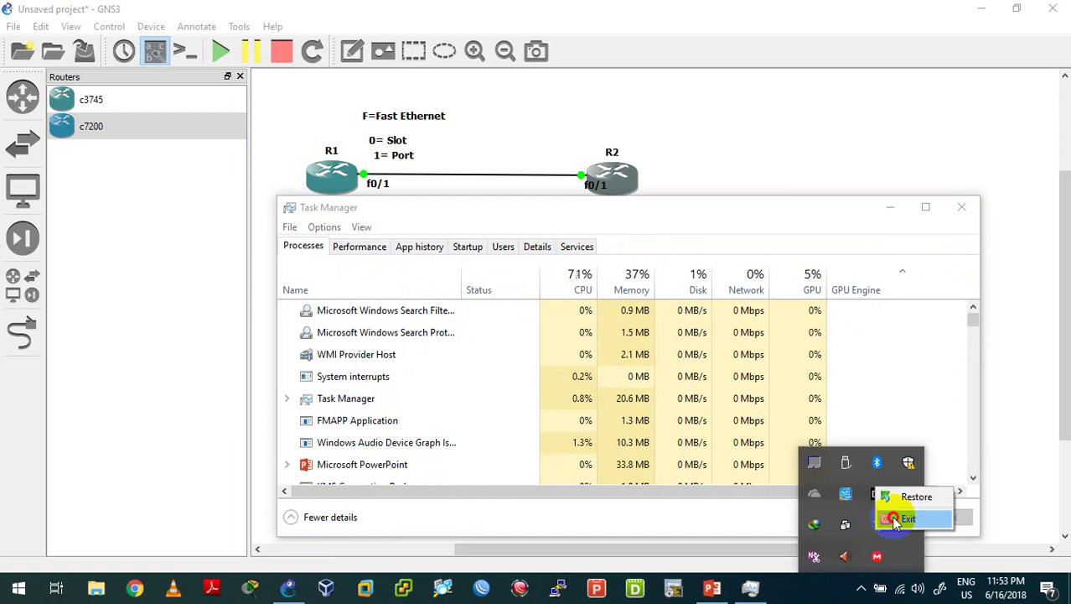
left_click(895, 518)
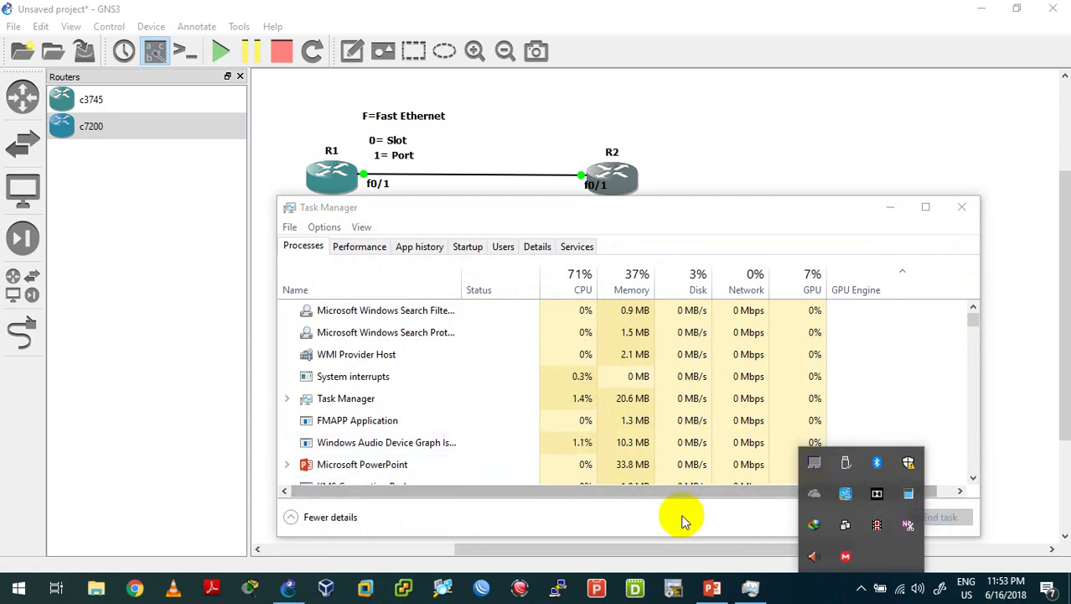
- Dismiss the Auto Idle-PC message for R2, then recheck total CPU utilization in Task Manager and the hidden background programs
left_click(886, 214)
left_click(887, 214)
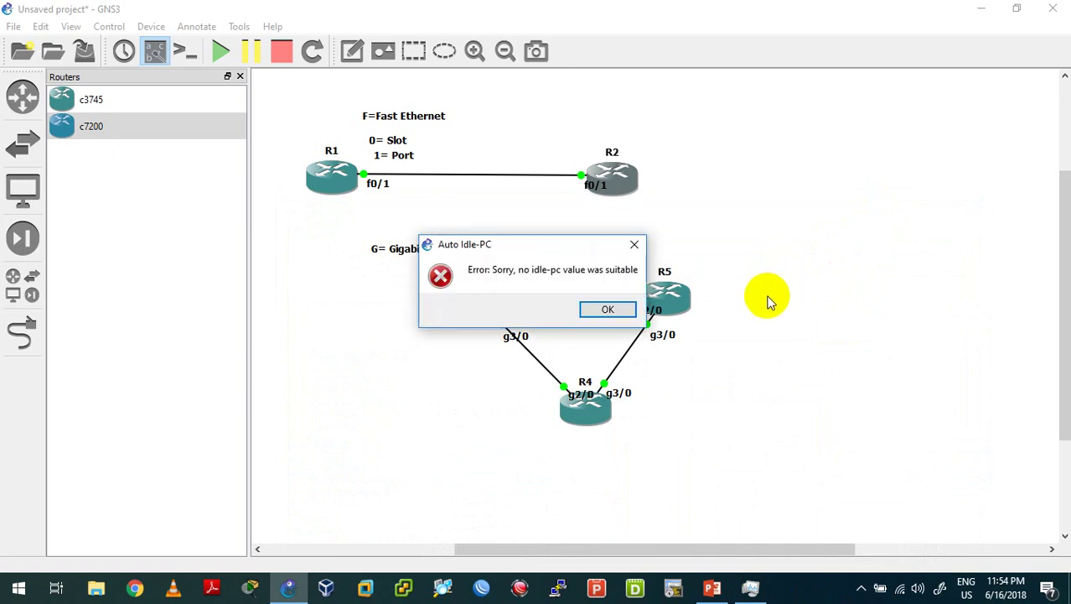
left_click(609, 311)
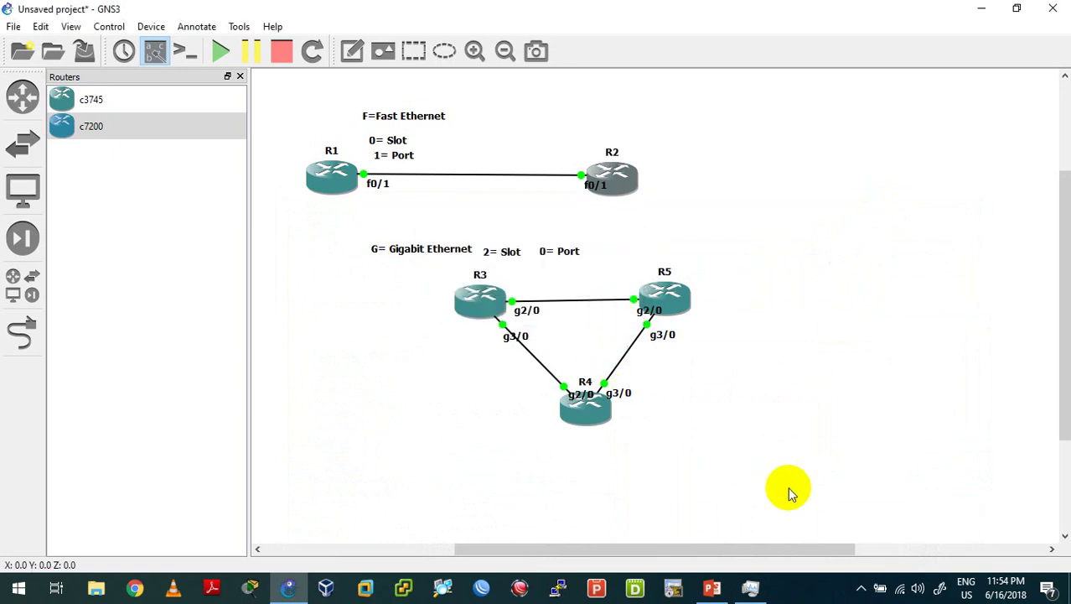
left_click(750, 587)
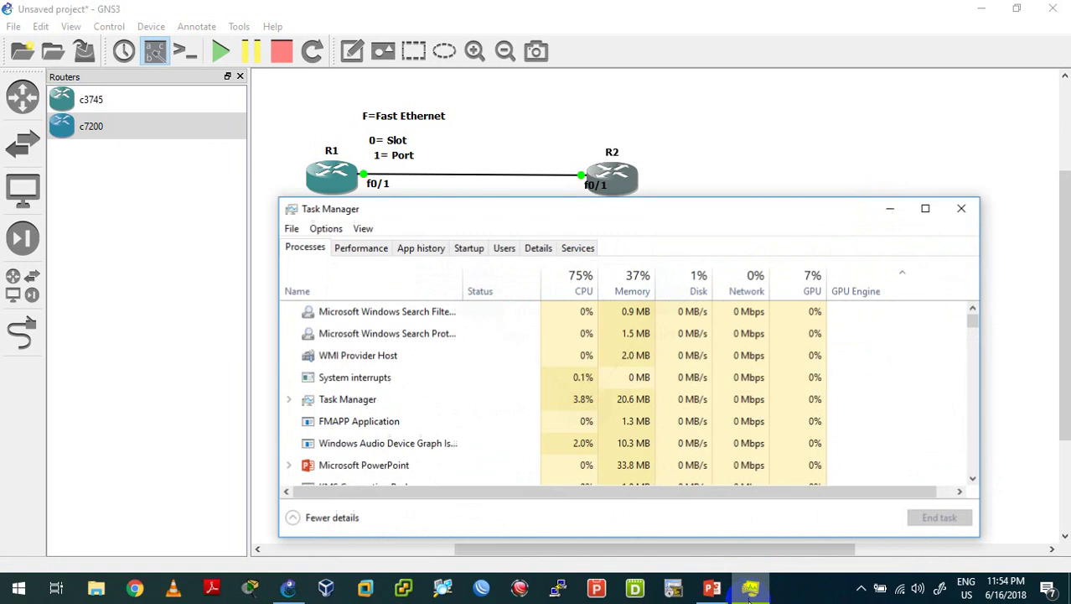
left_click(892, 208)
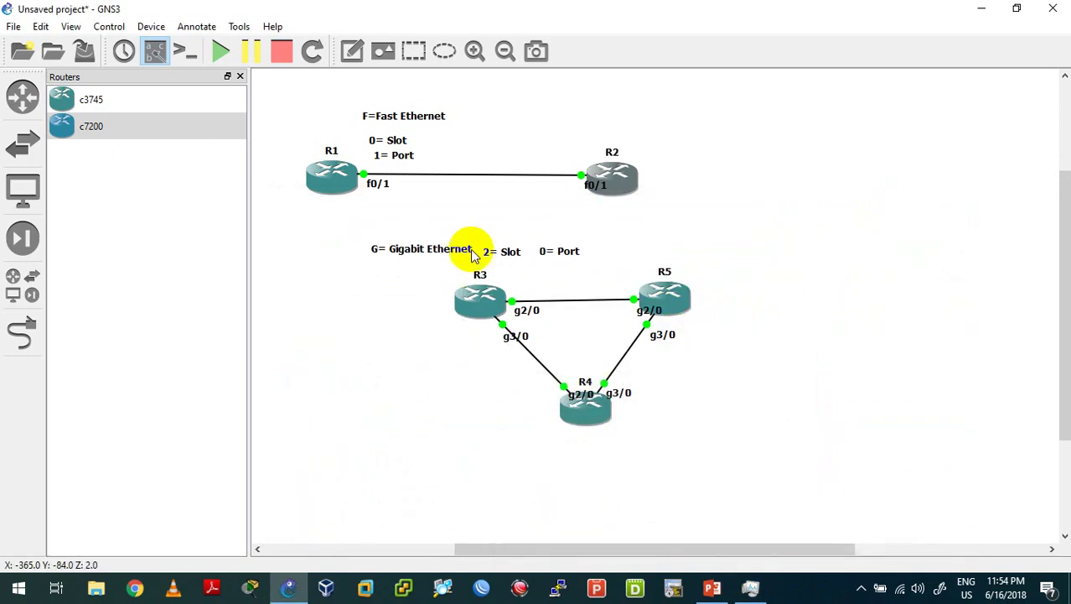
left_click(860, 589)
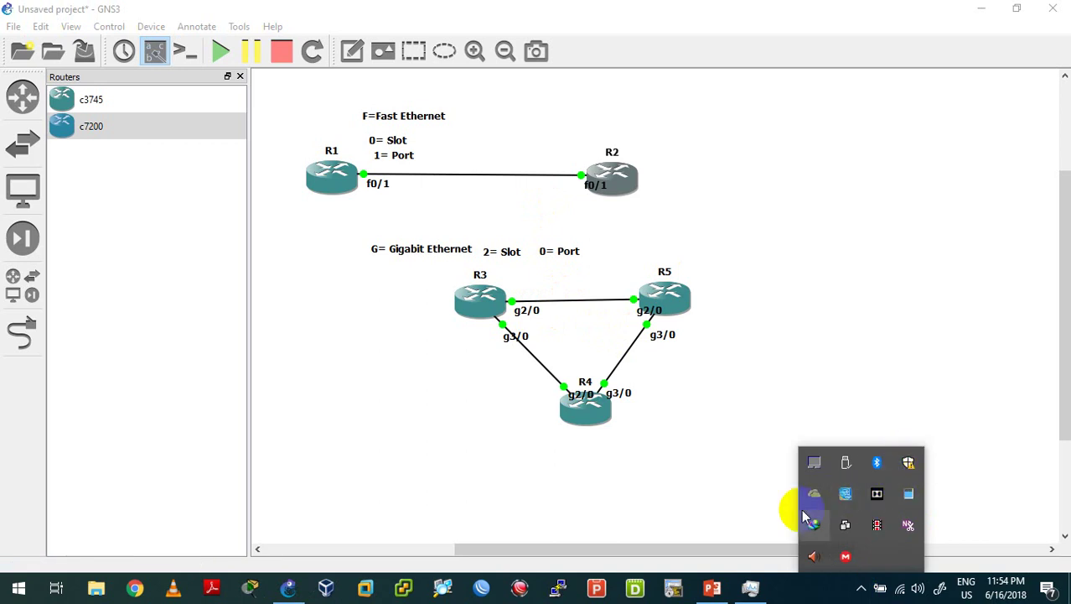
left_click(713, 478)
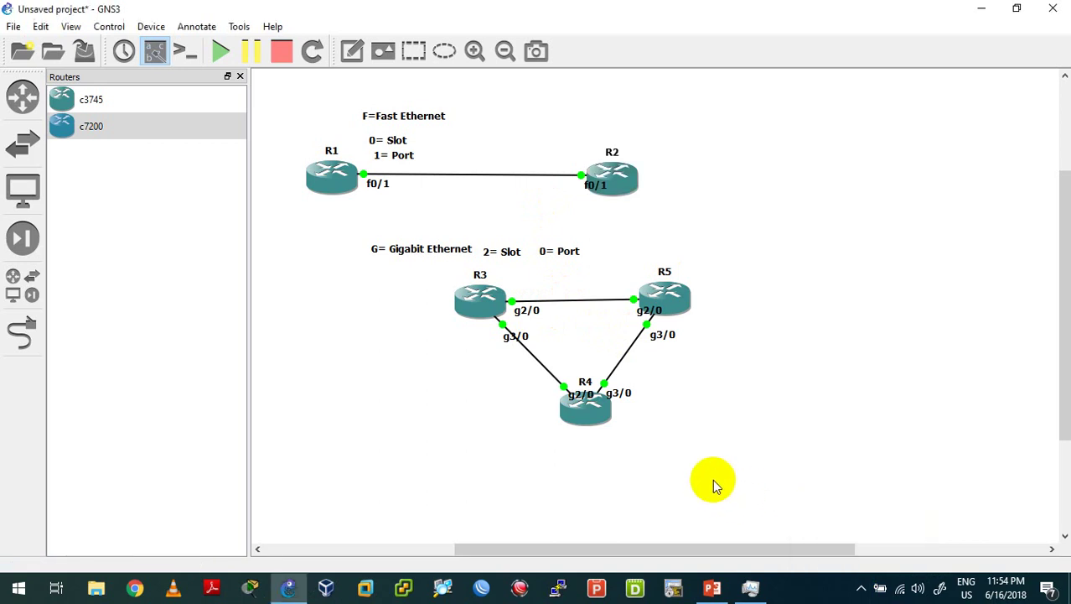
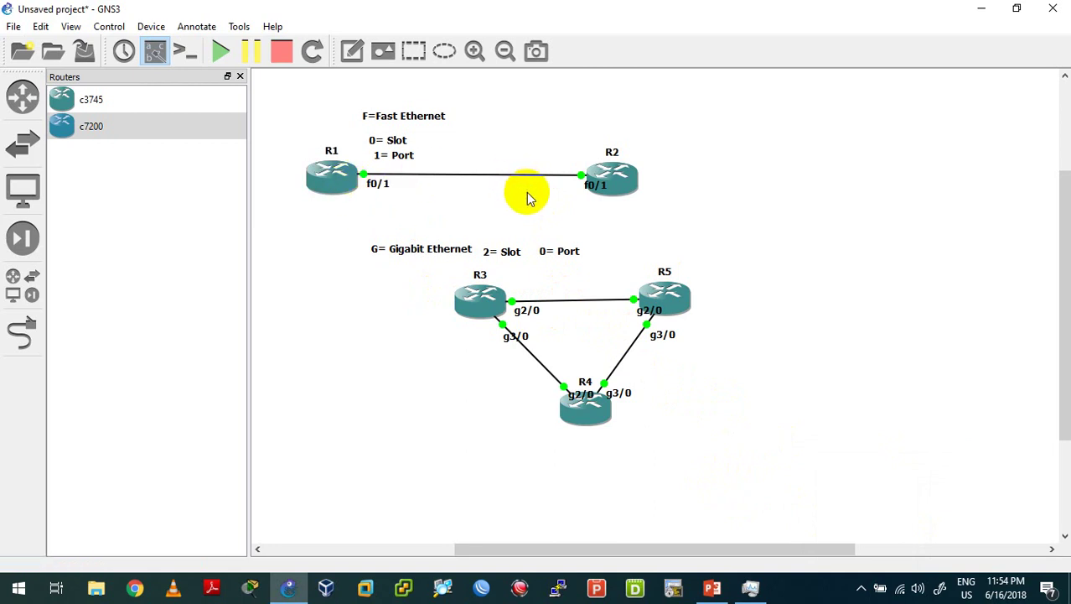
- Open the console of R1
right_click(324, 190)
left_click(343, 268)
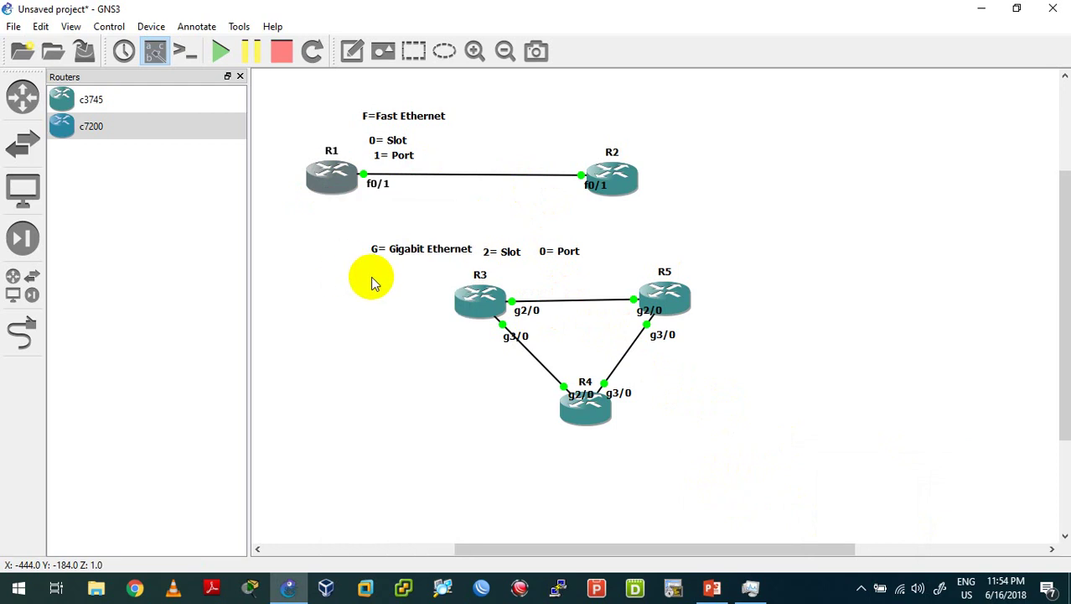
- Bring up the command prompt in R1's console, and open R2's console with a fresh prompt
key("Return")
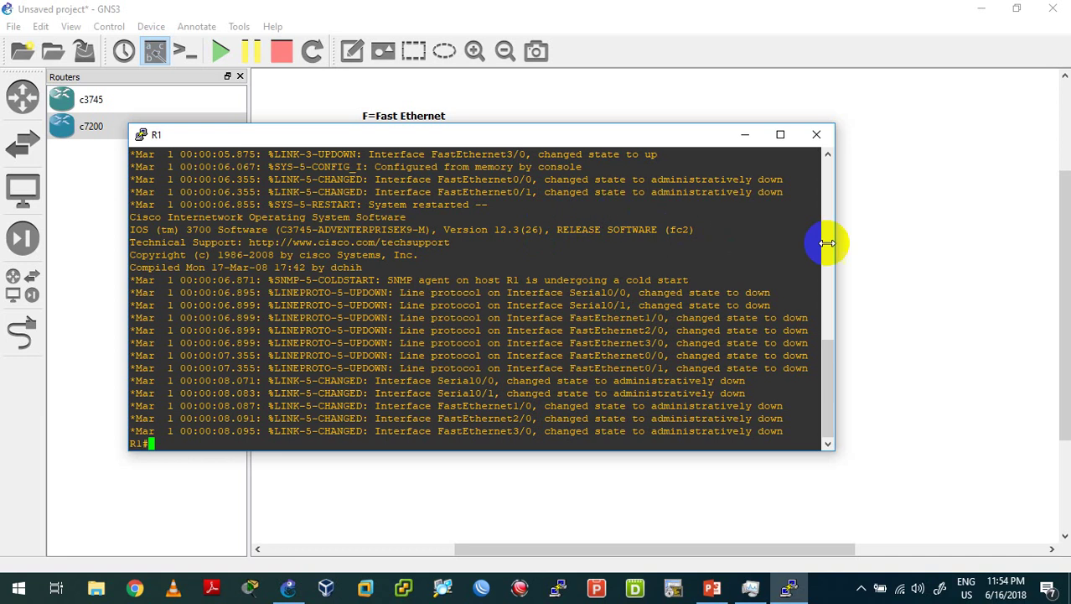
left_click(889, 258)
right_click(627, 182)
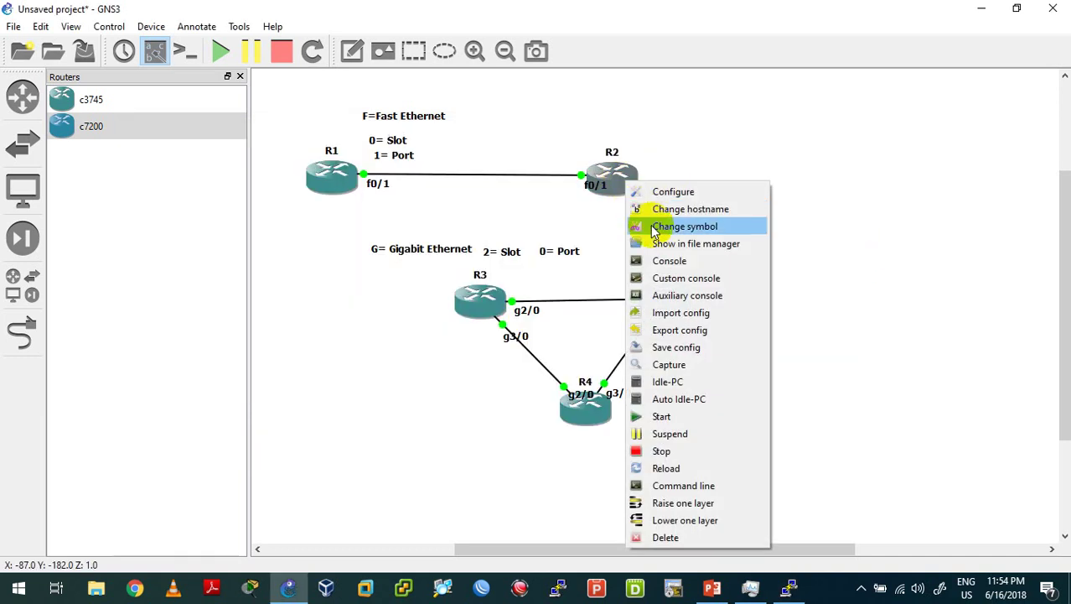
left_click(658, 264)
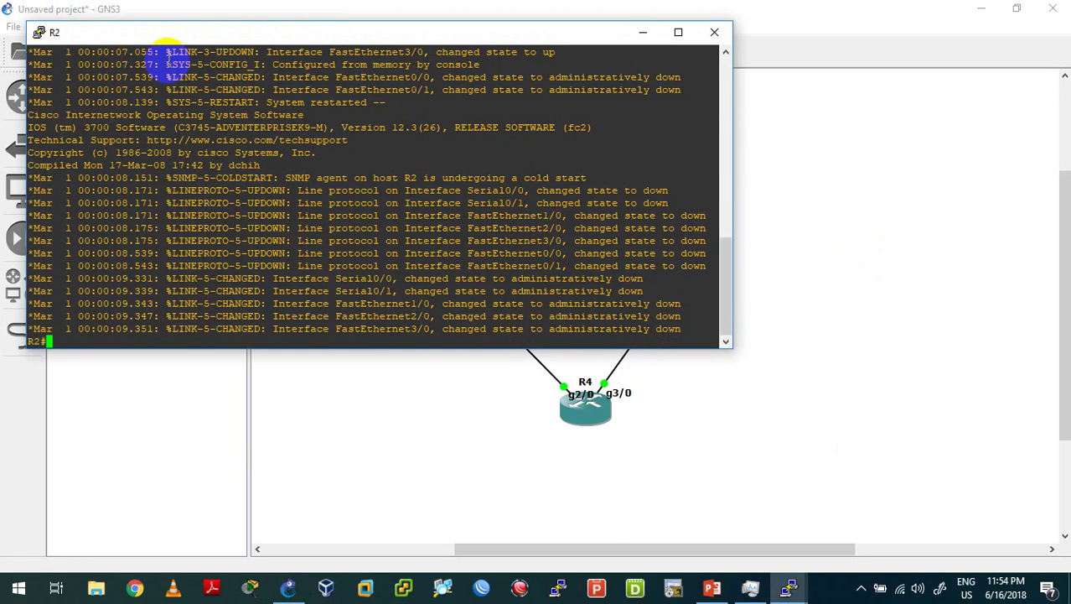
key("Return")
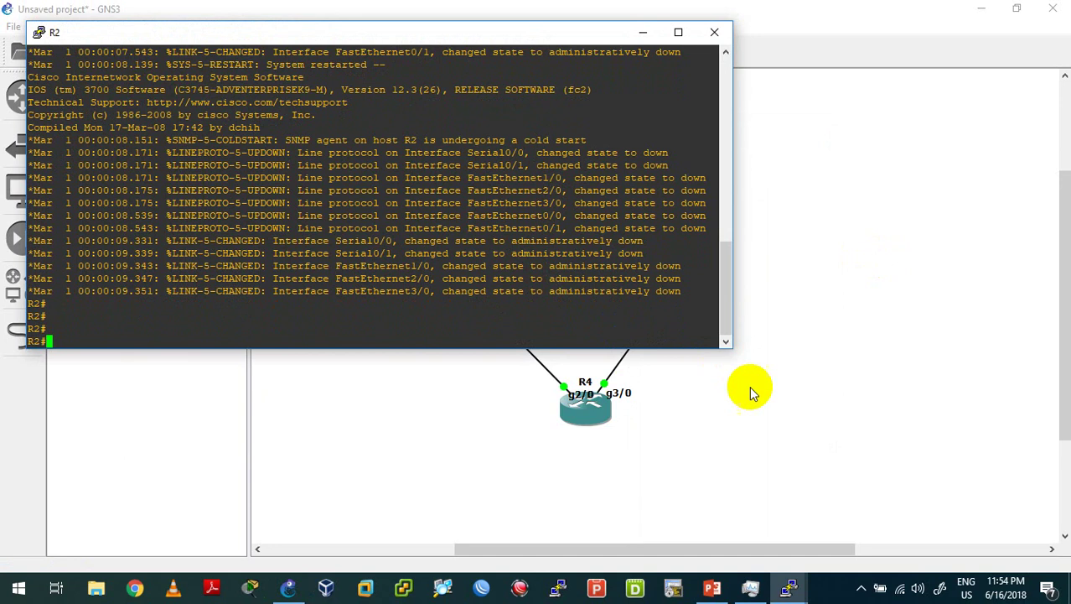
- Open the consoles of R3, R4 and R5 from the topology
left_click(749, 387)
right_click(471, 295)
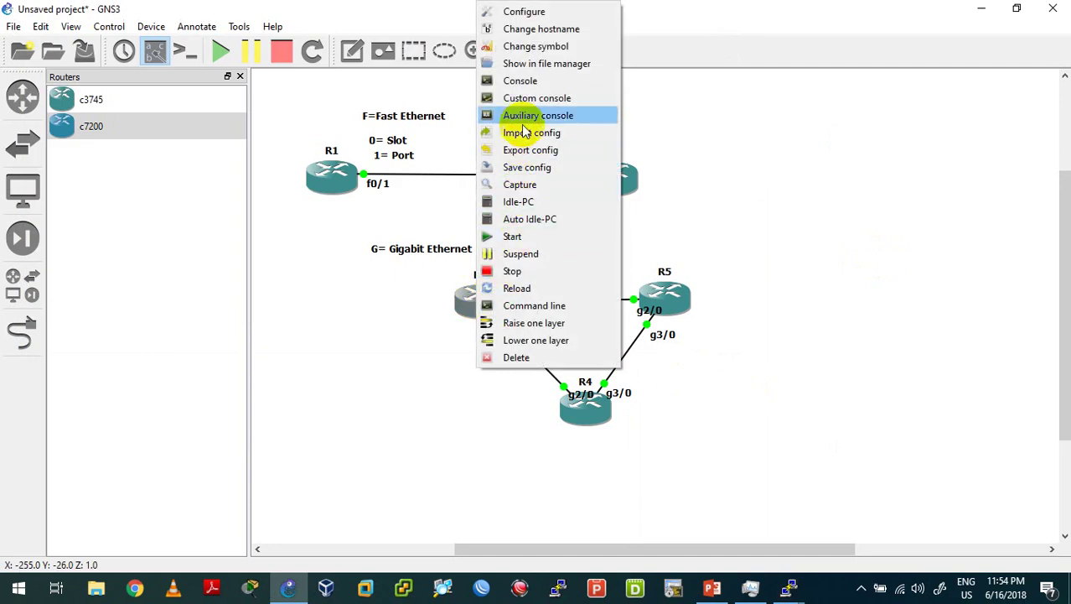
left_click(521, 80)
left_click(825, 330)
right_click(607, 419)
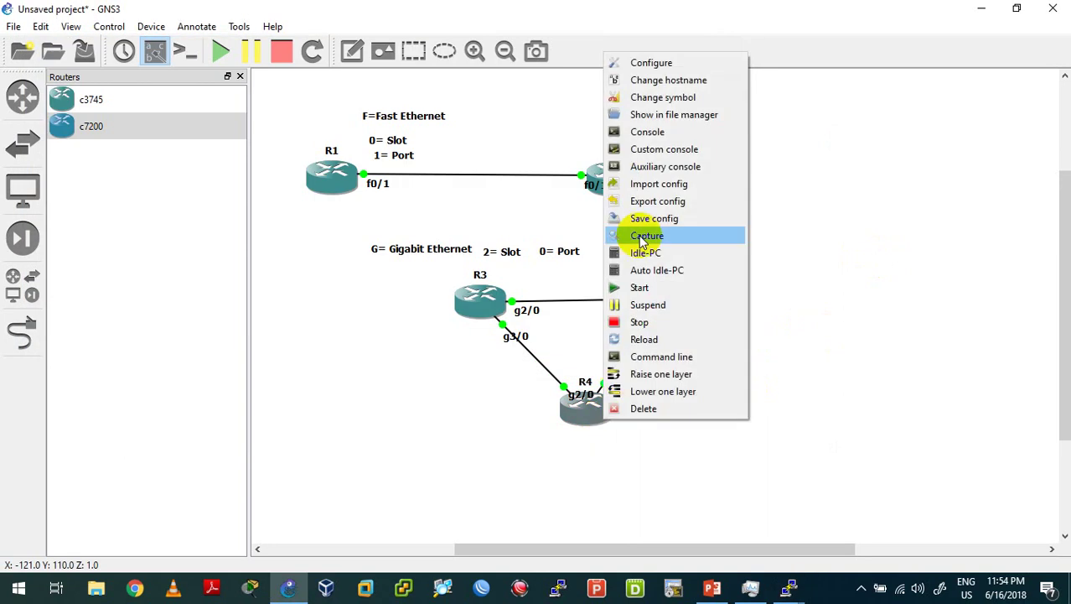
left_click(647, 132)
left_click(789, 334)
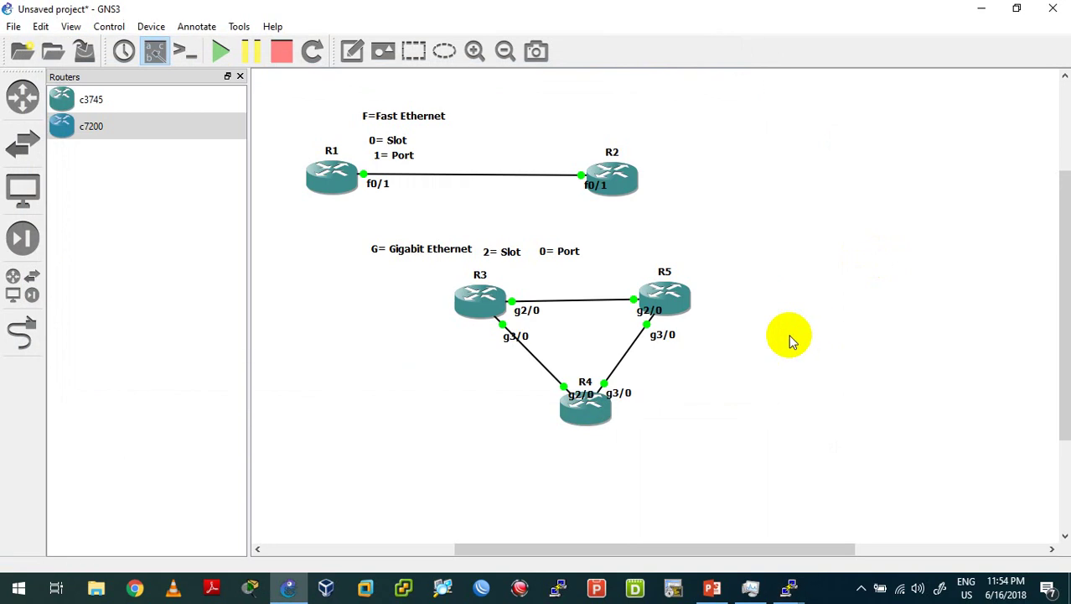
right_click(668, 297)
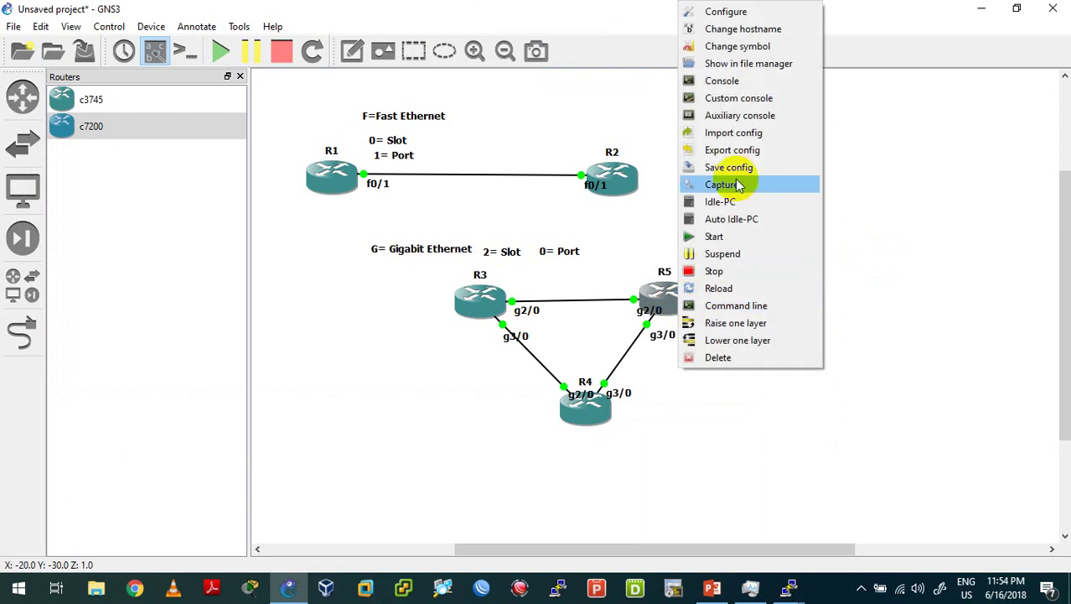
left_click(721, 80)
- Review the open console windows by bringing up R1, R2 and R3 one at a time between views of the topology
left_click(805, 591)
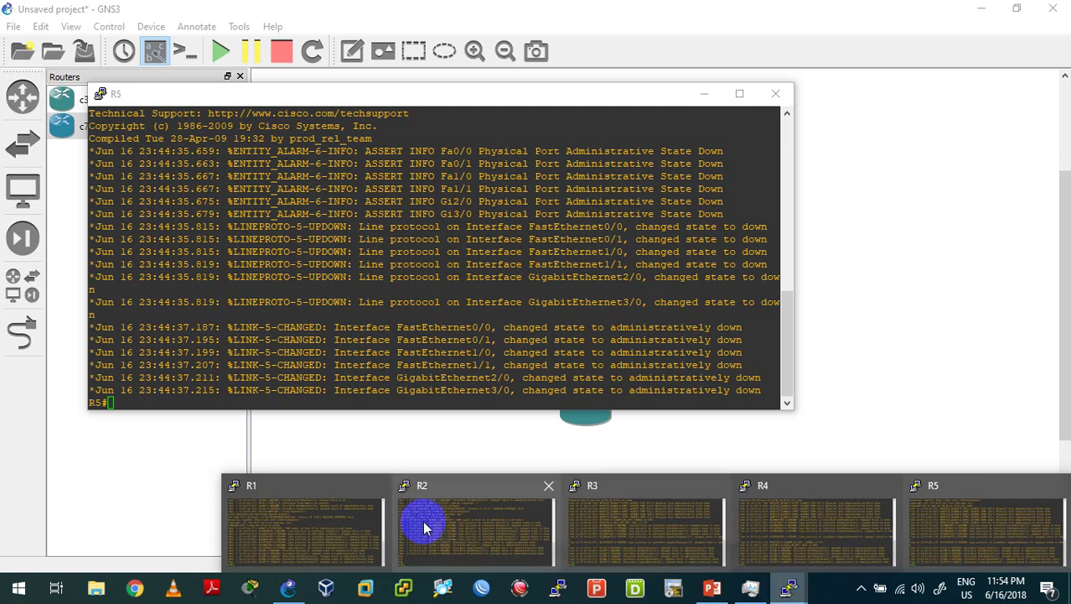
mouse_move(311, 490)
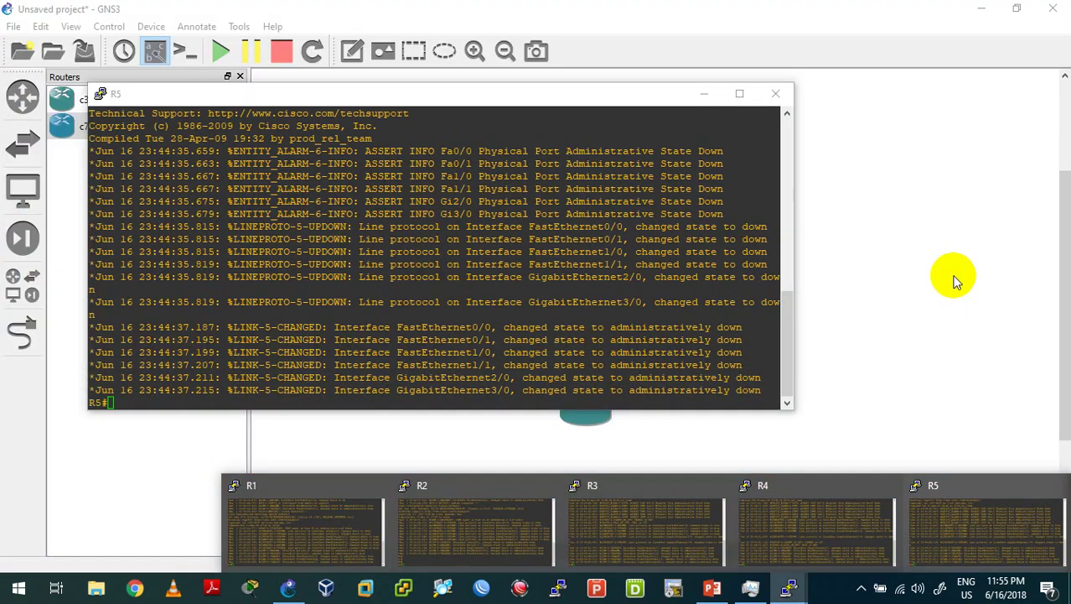
left_click(956, 277)
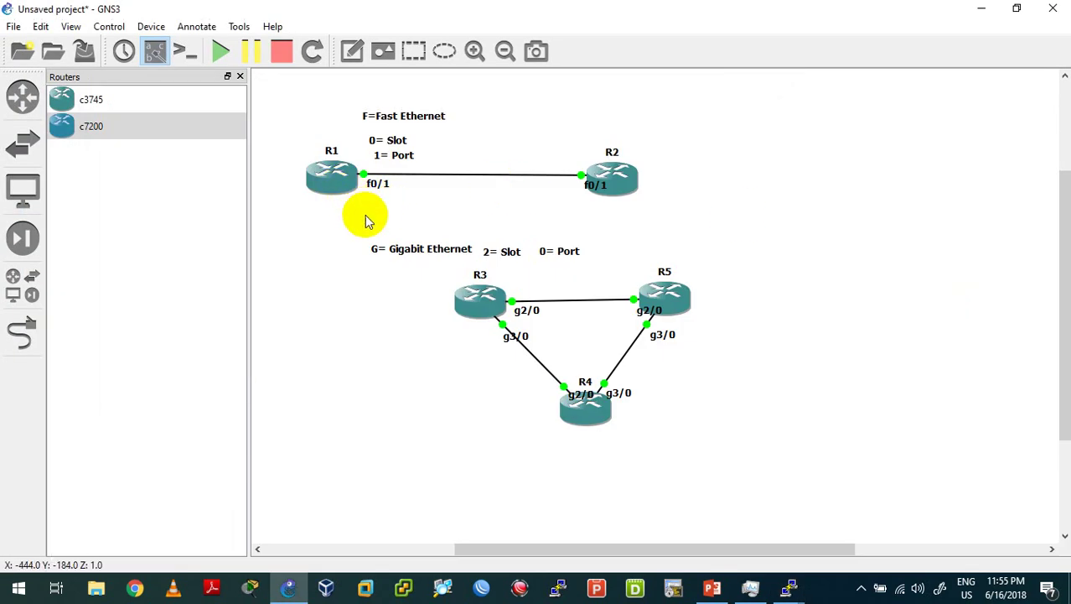
mouse_move(786, 581)
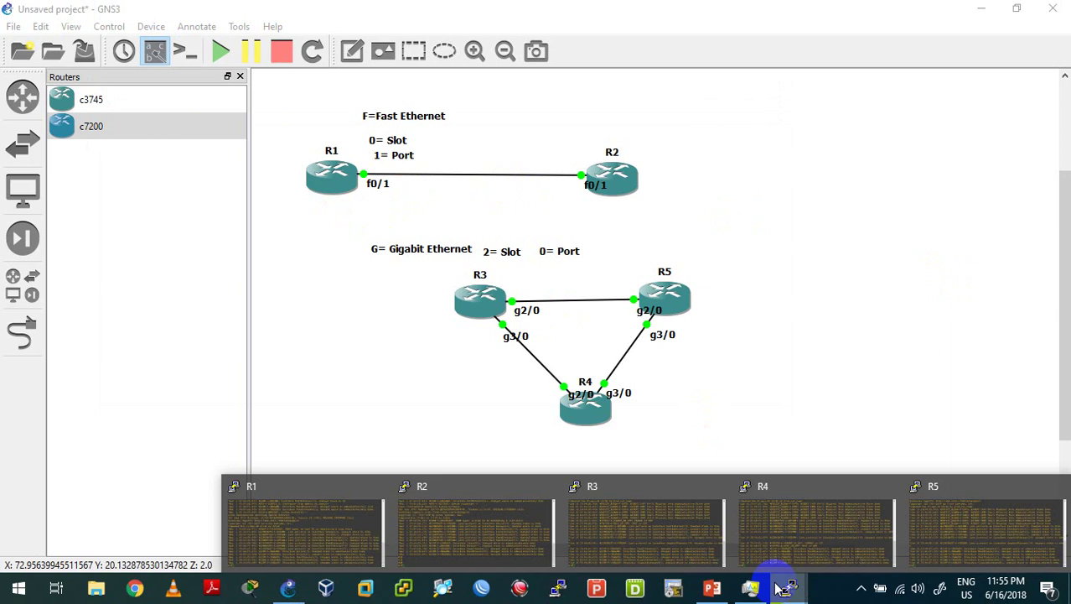
left_click(328, 516)
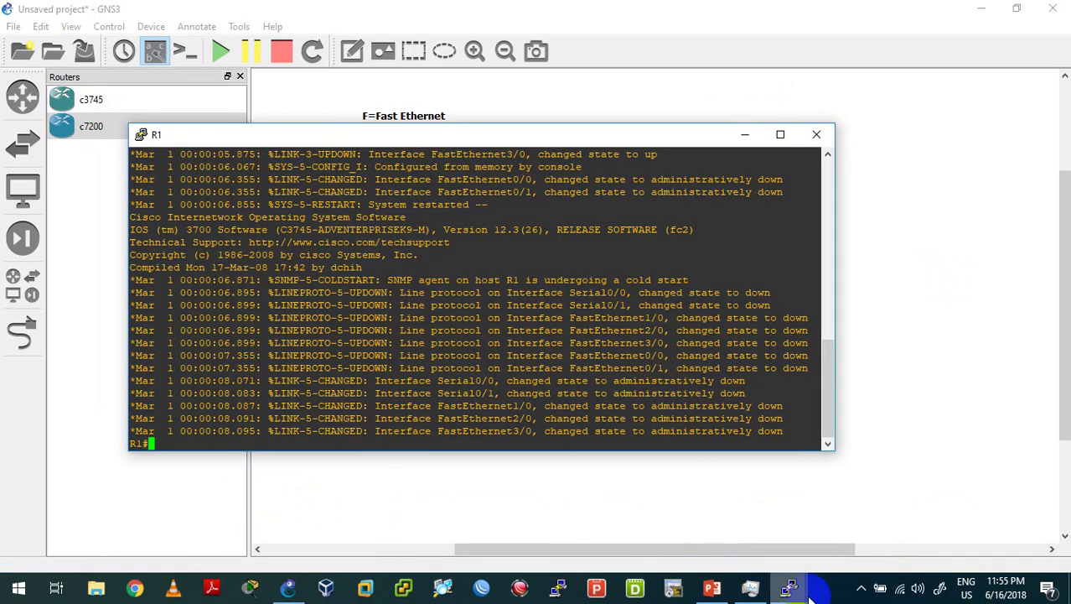
left_click(897, 335)
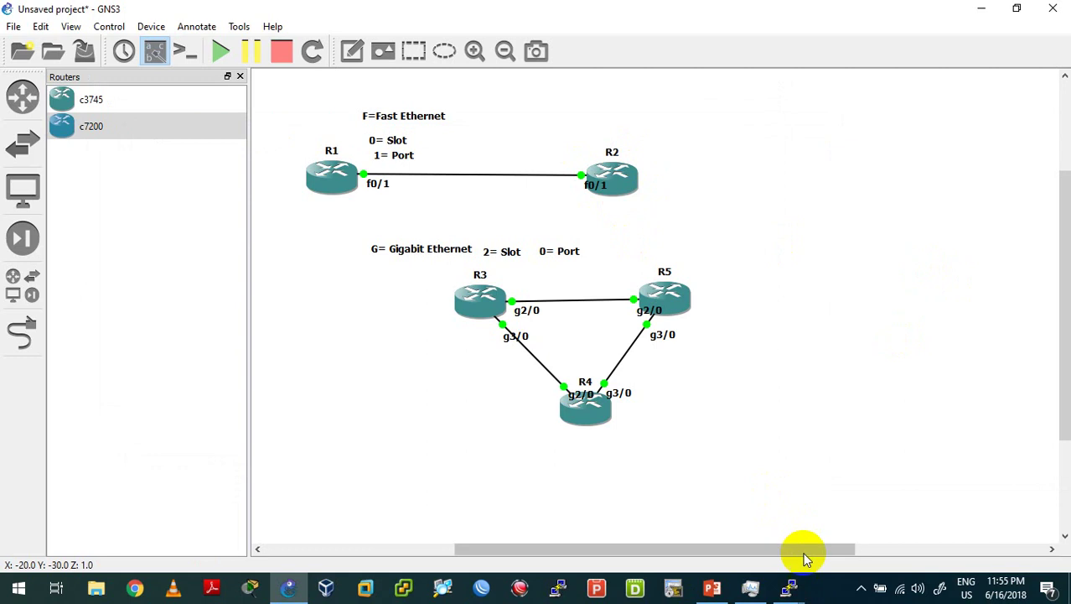
mouse_move(789, 587)
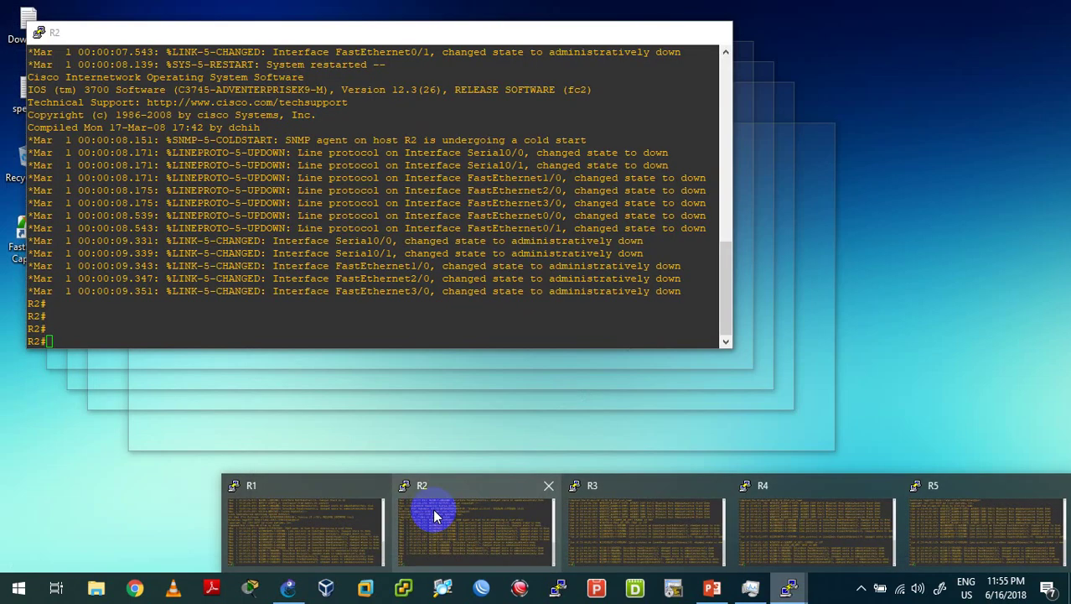
left_click(433, 516)
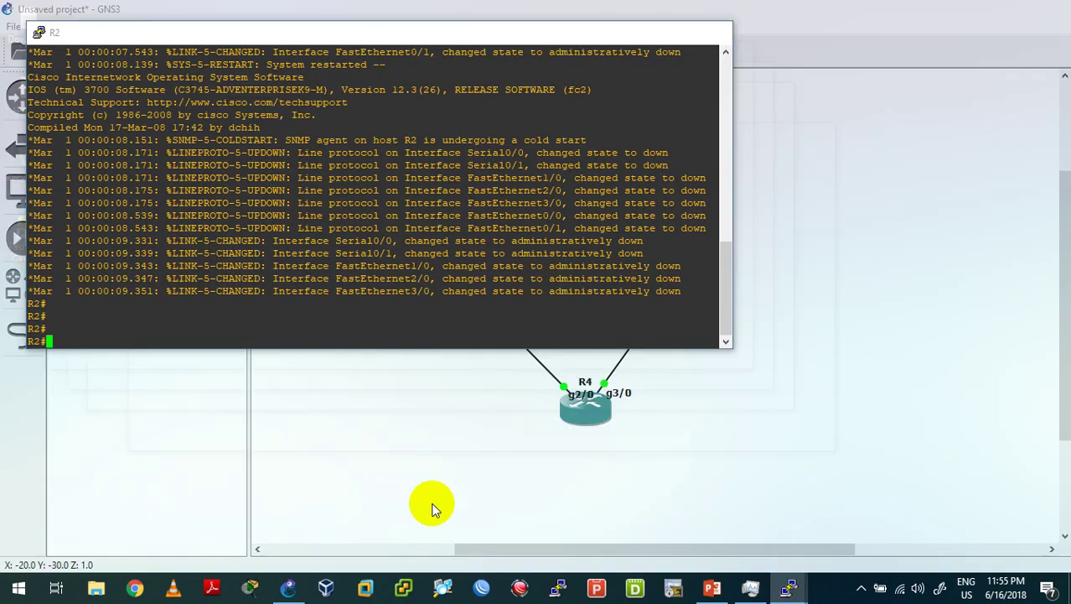
left_click(834, 350)
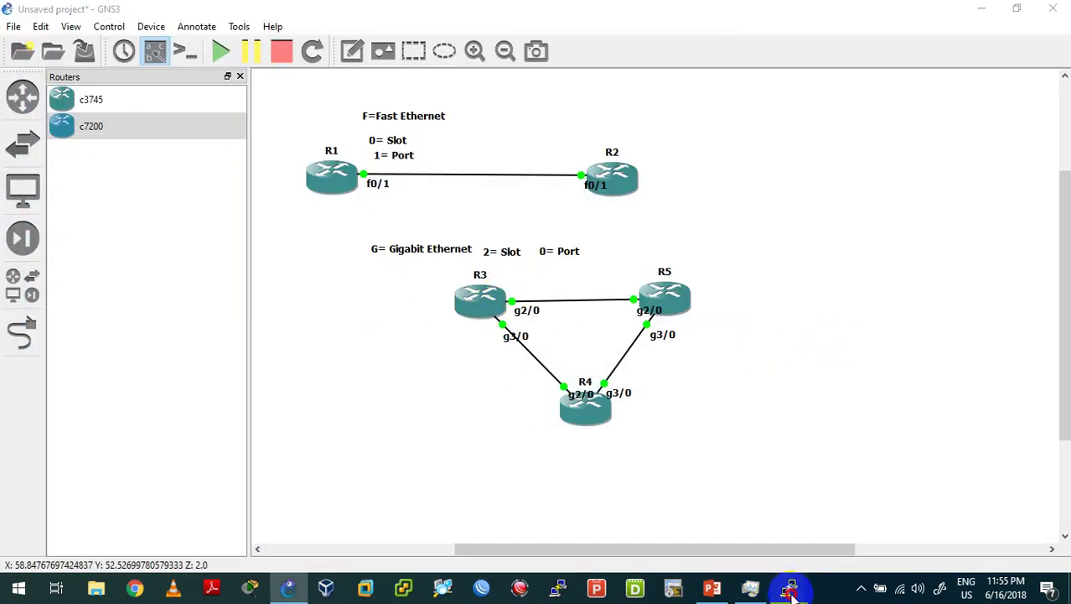
mouse_move(789, 587)
left_click(625, 535)
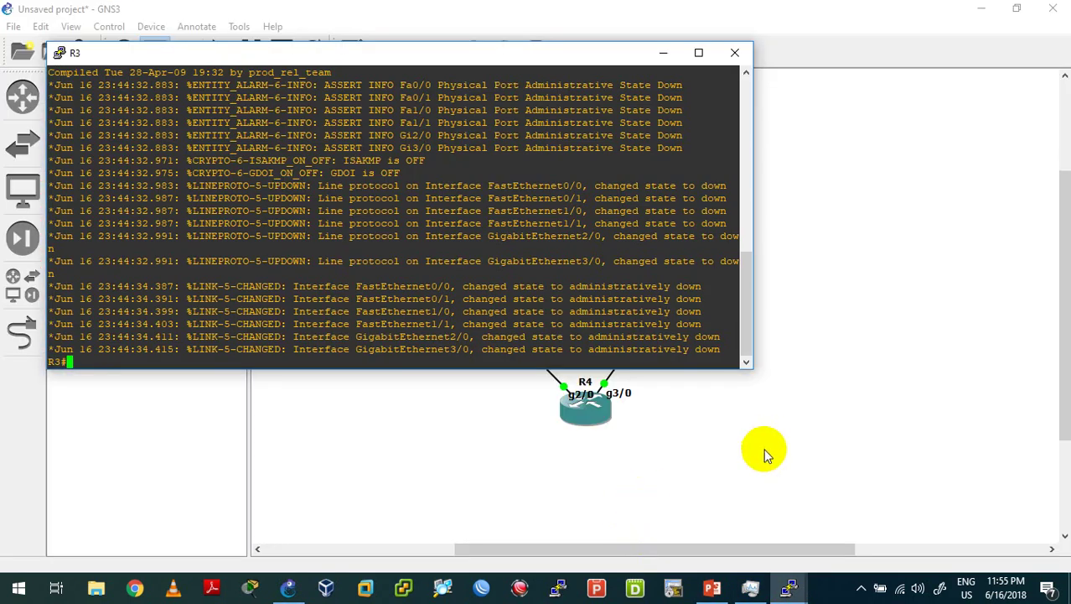
- Close the console windows of all five routers, R1 to R5
mouse_move(789, 587)
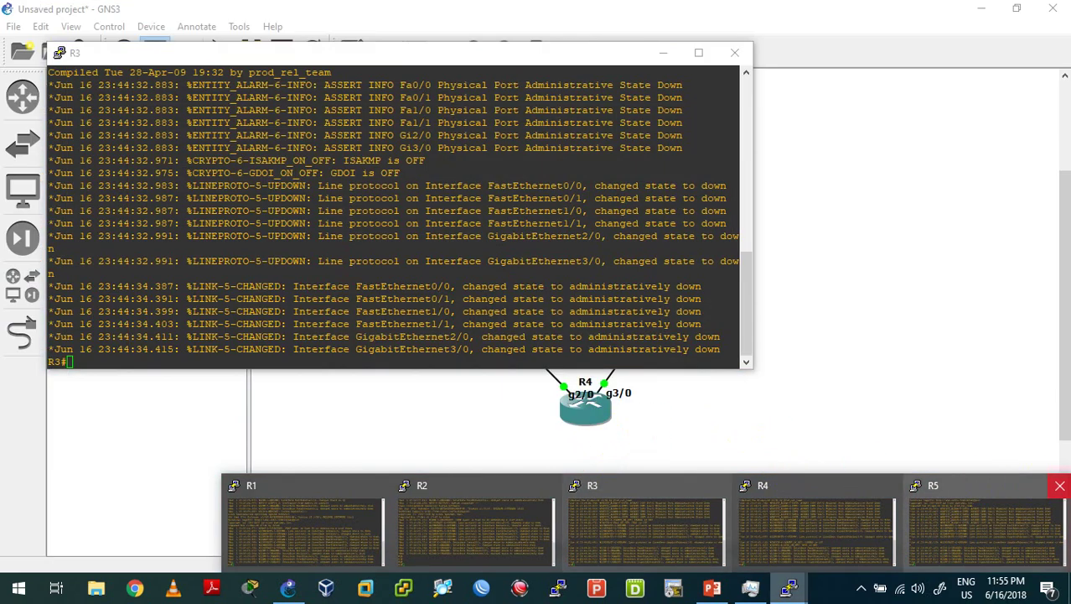
left_click(1058, 486)
left_click(1059, 487)
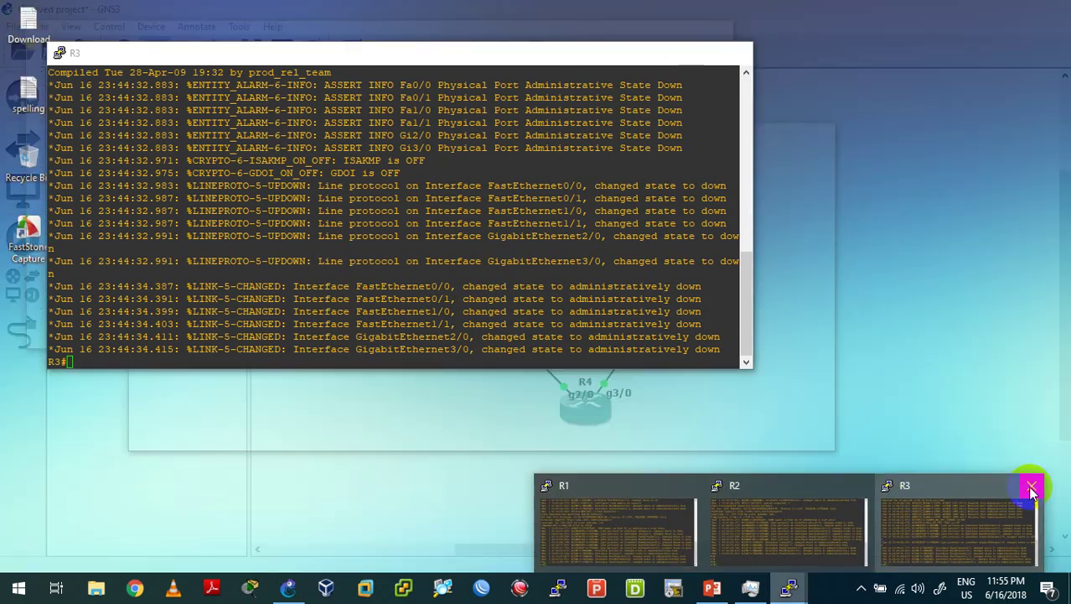
left_click(1030, 486)
left_click(946, 486)
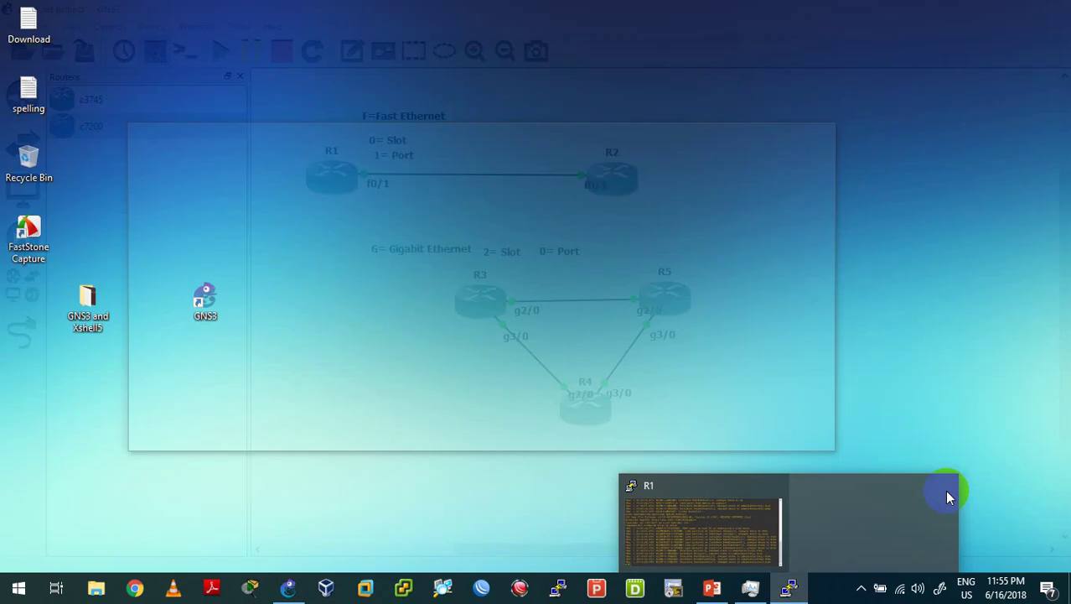
left_click(864, 486)
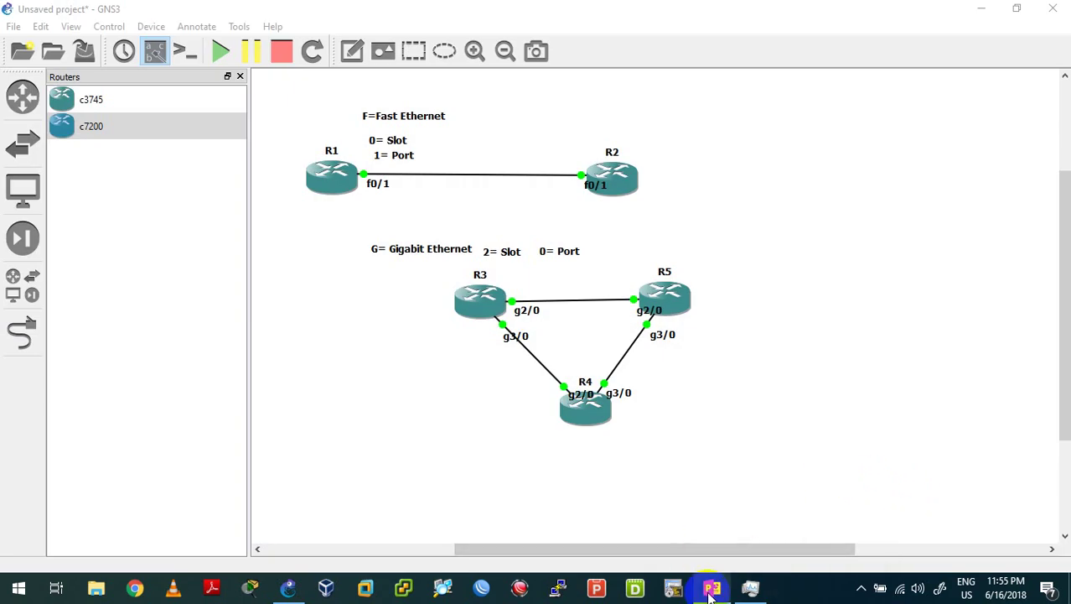
- View the requirements slide in PowerPoint, and minimize PowerPoint and GNS3 to reveal the desktop
left_click(711, 590)
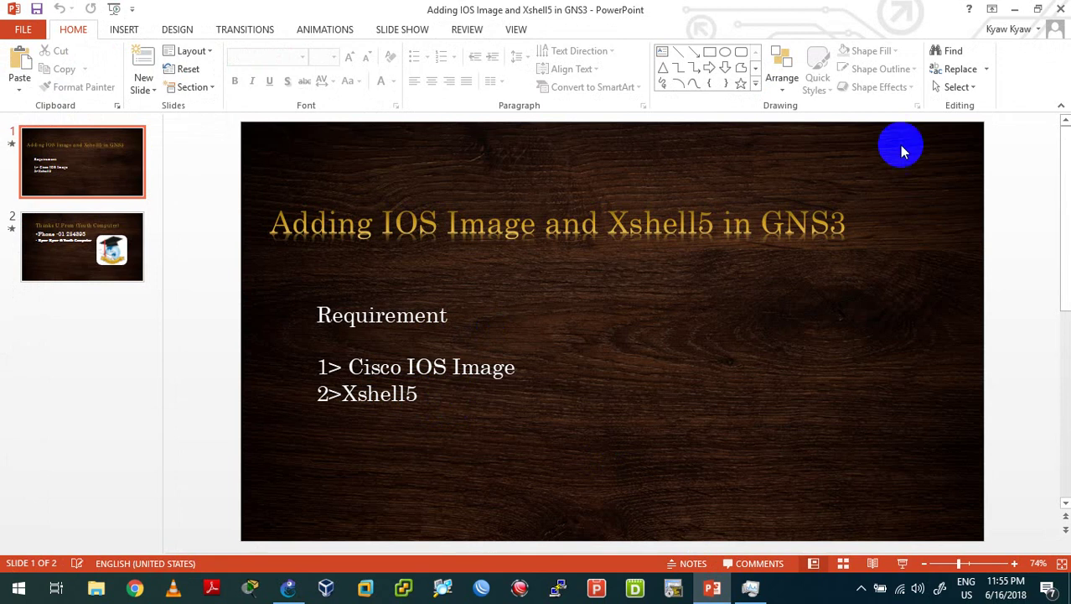
left_click(1015, 9)
left_click(981, 8)
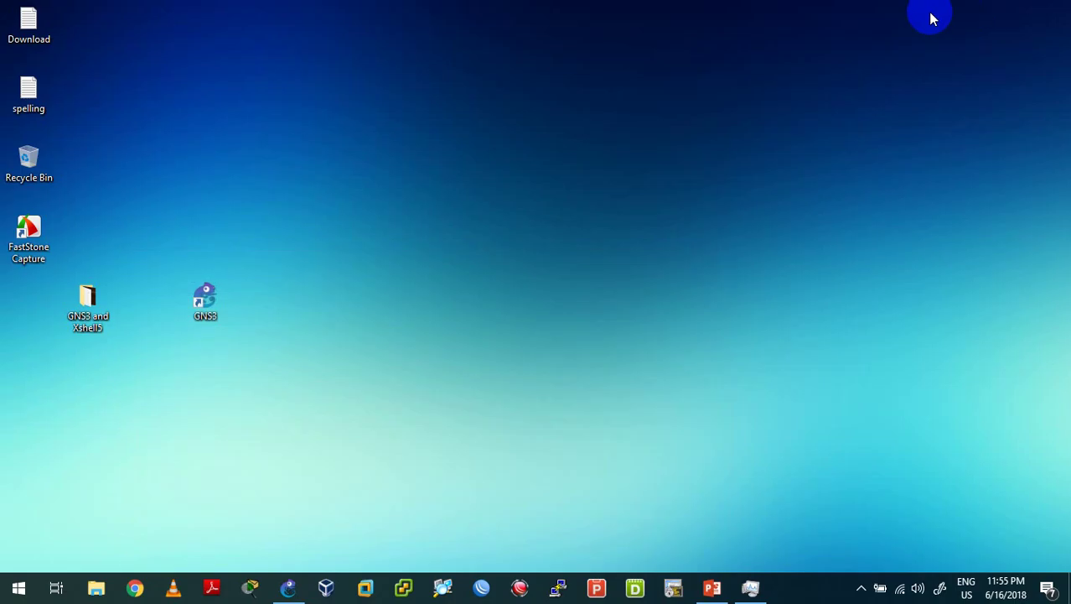
- Run Setup from the Xshell folder inside the desktop's GNS3 and Xshell5 folder, and advance the Xshell 5 installer to the license type choice
double_click(84, 309)
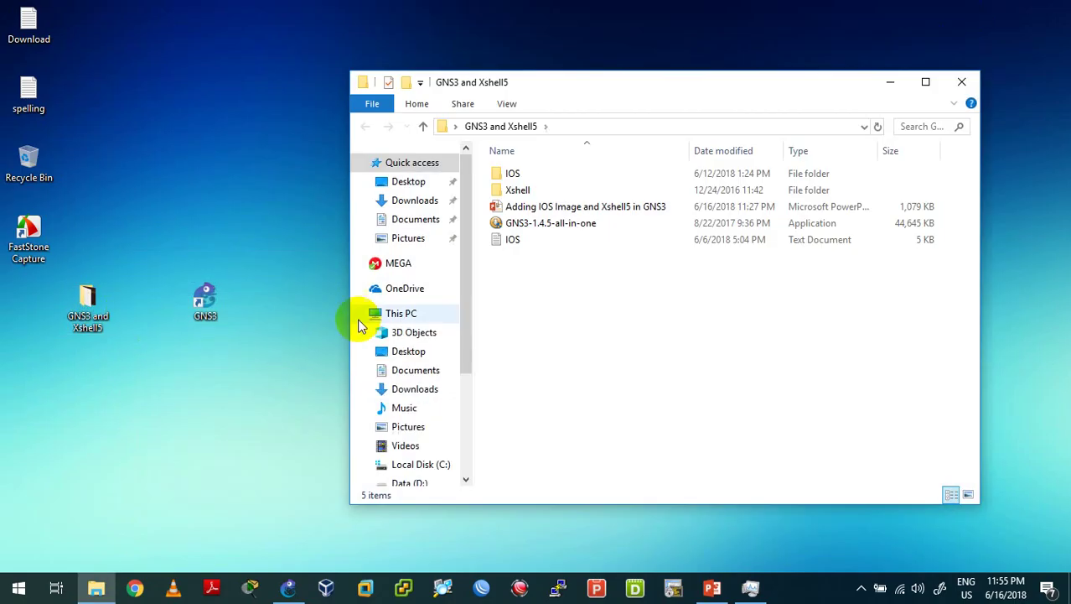
double_click(527, 190)
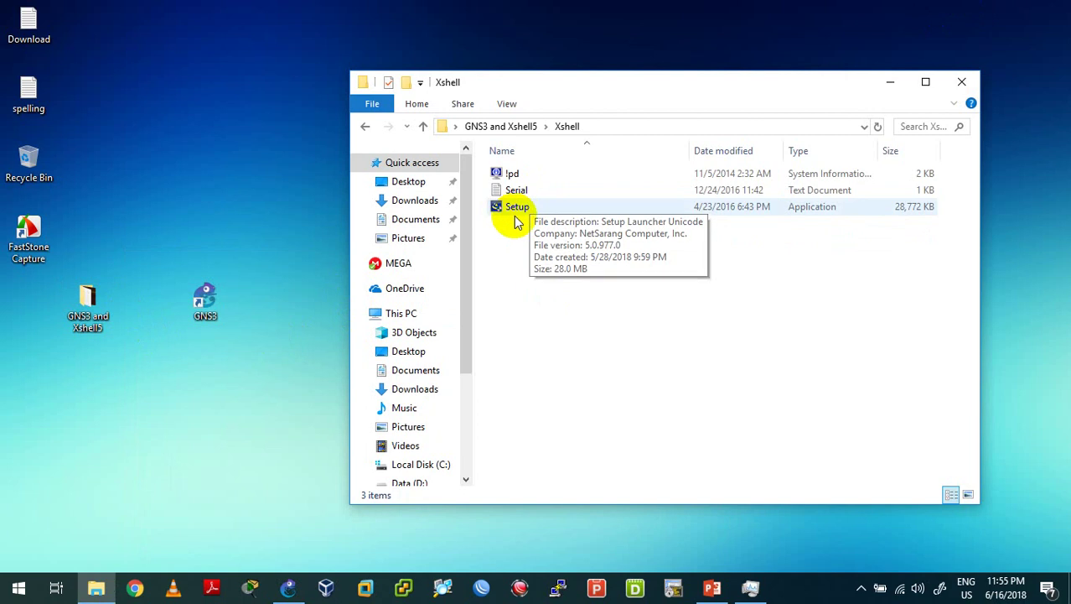
double_click(521, 207)
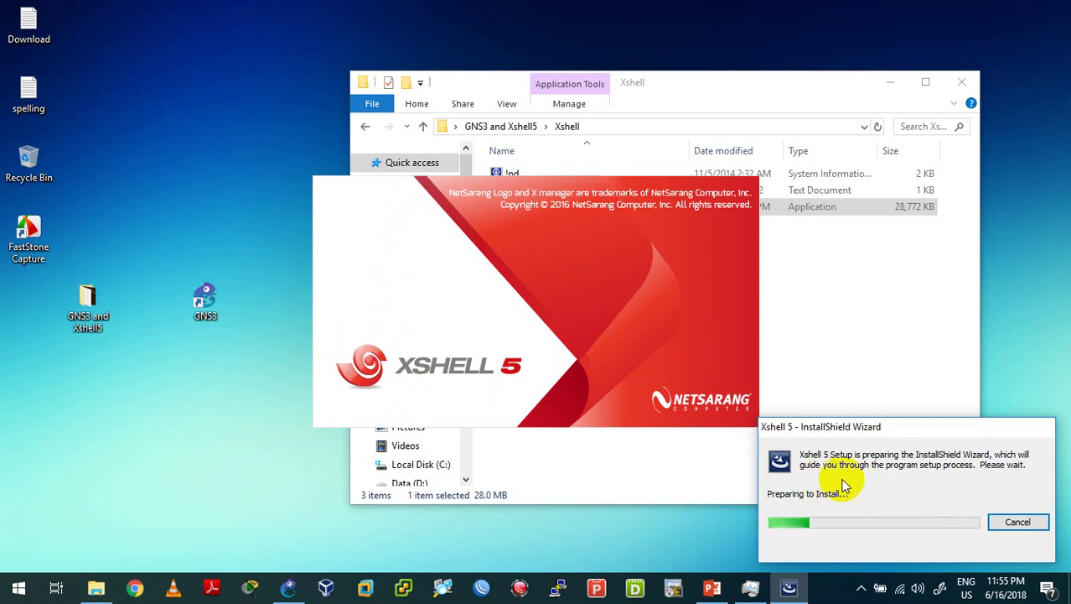
left_click(620, 430)
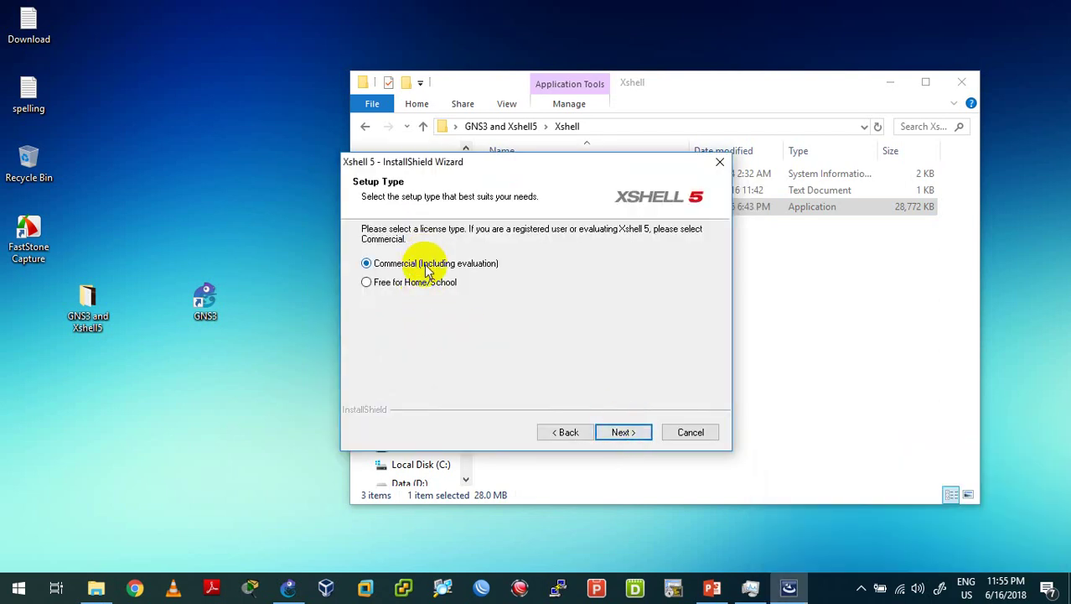
- Move the installer window off the file list, view the product key in the Serial text file, and close the file
left_click_drag(457, 159, 482, 234)
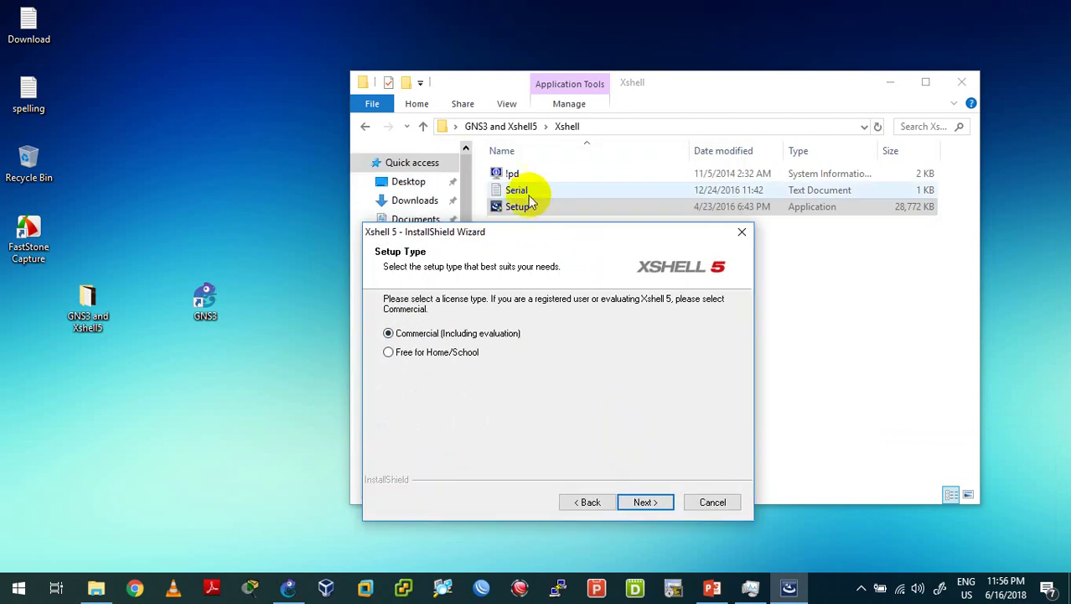
left_click(534, 191)
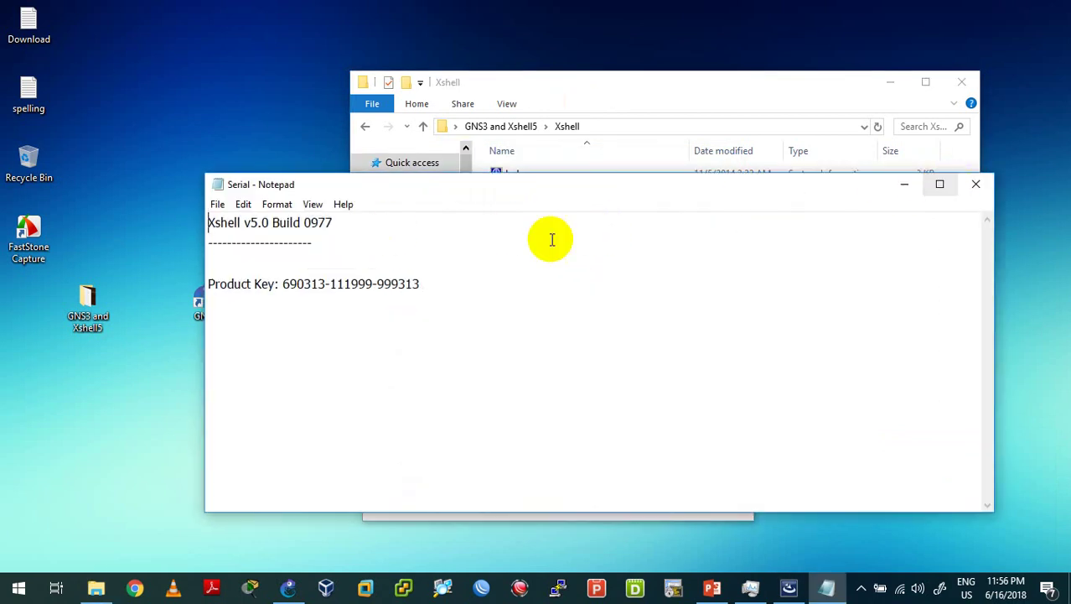
left_click(976, 183)
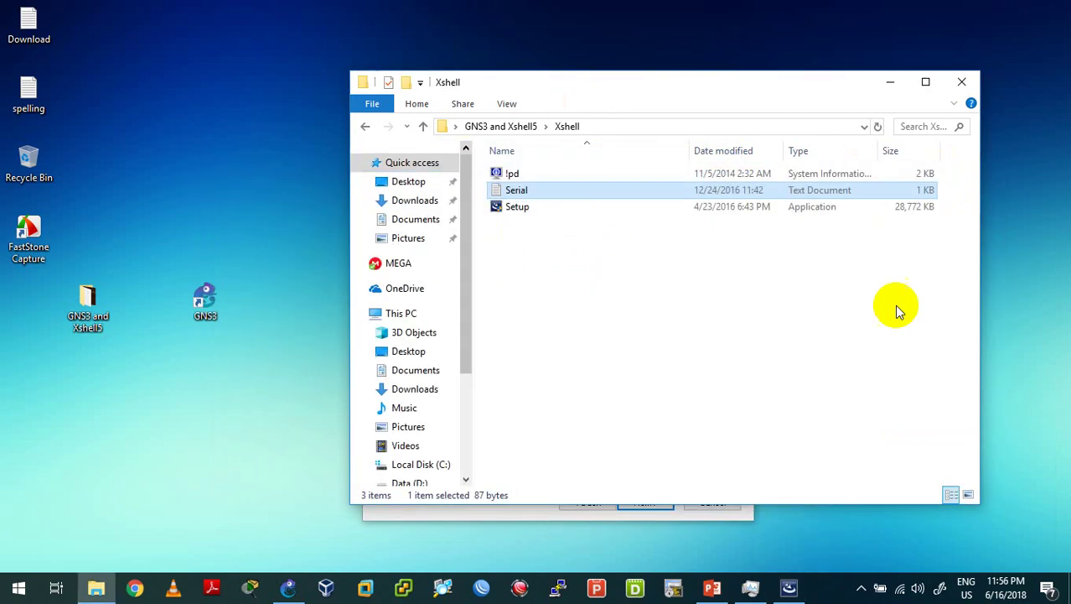
- Choose the Free for Home/School license type in the Xshell 5 installer and accept the license agreement
left_click(786, 591)
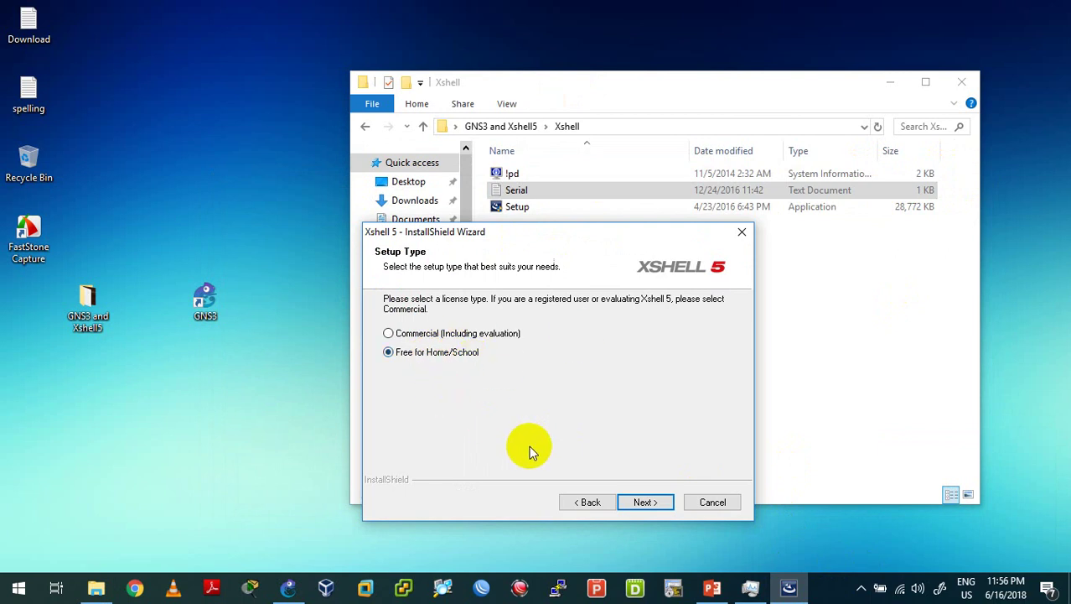
left_click(647, 503)
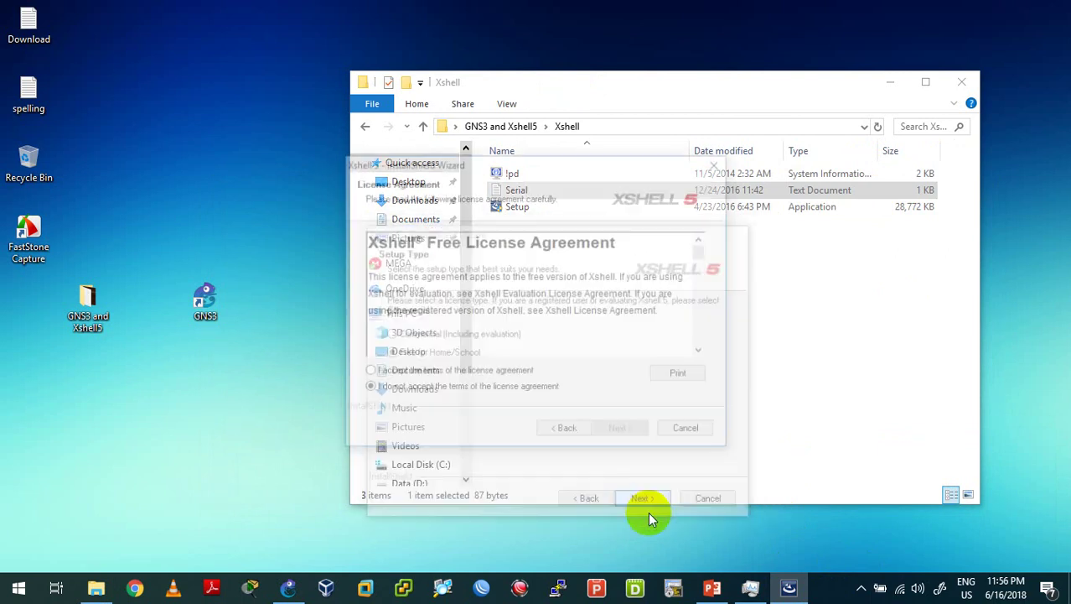
left_click(452, 375)
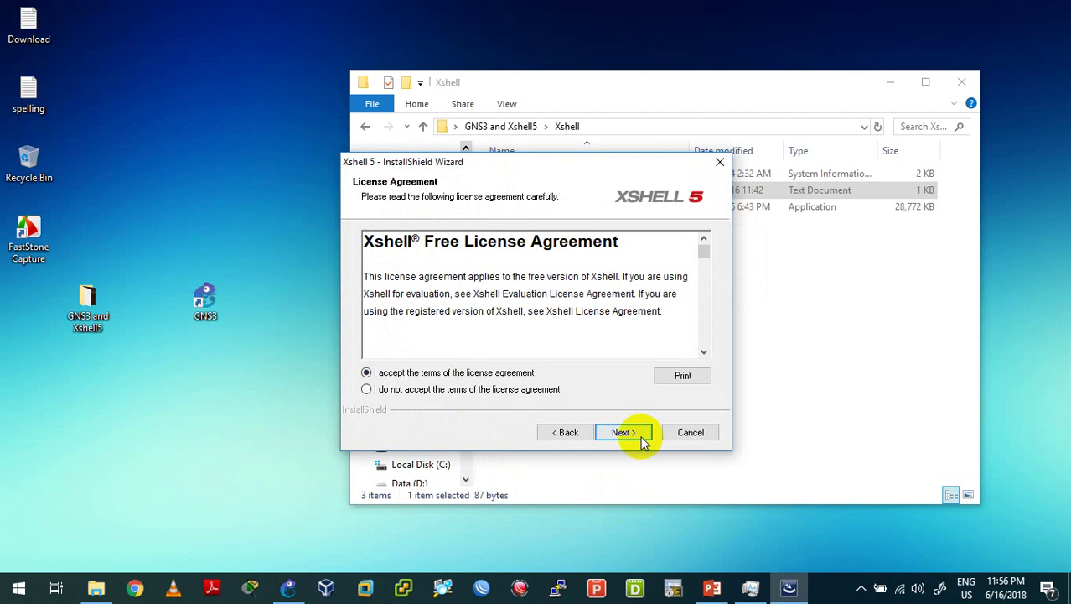
left_click(619, 433)
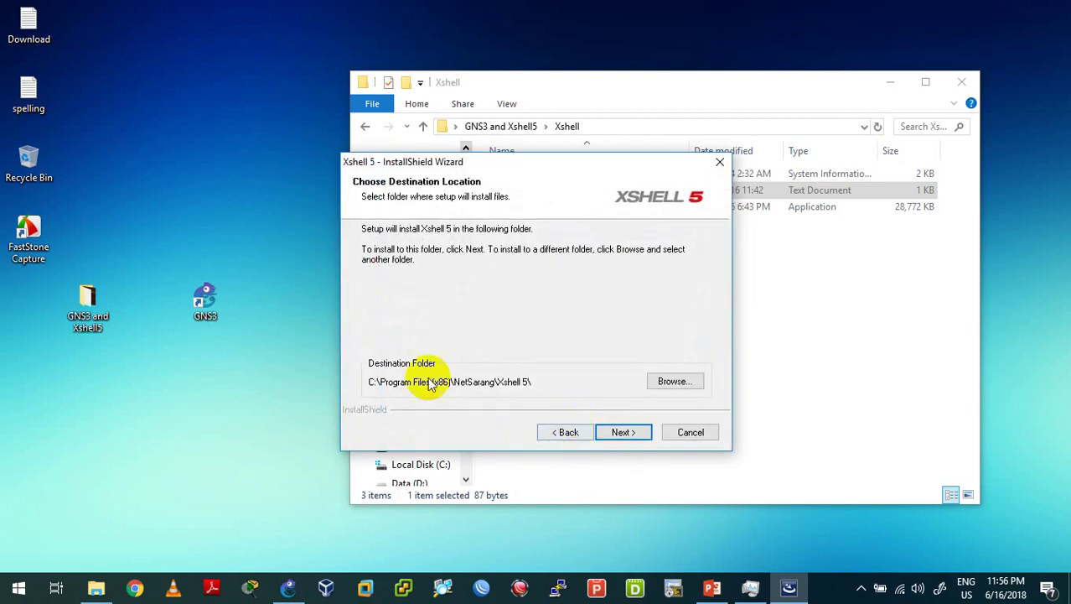
- Install Xshell 5 with the default destination and program folder, finish without running it, and close the Xshell folder window
left_click(619, 432)
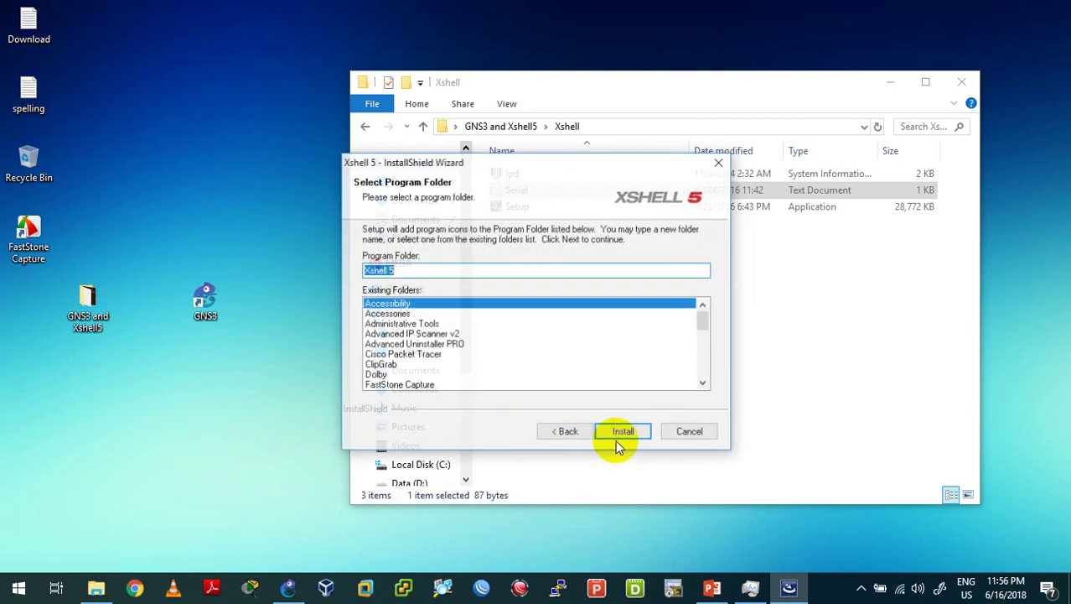
left_click(627, 437)
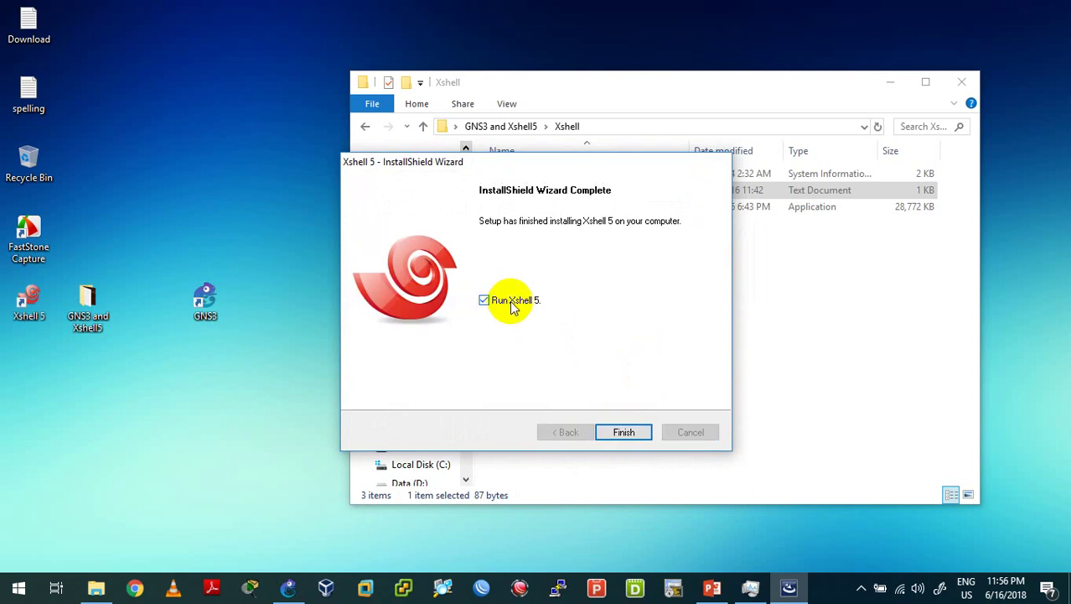
left_click(484, 301)
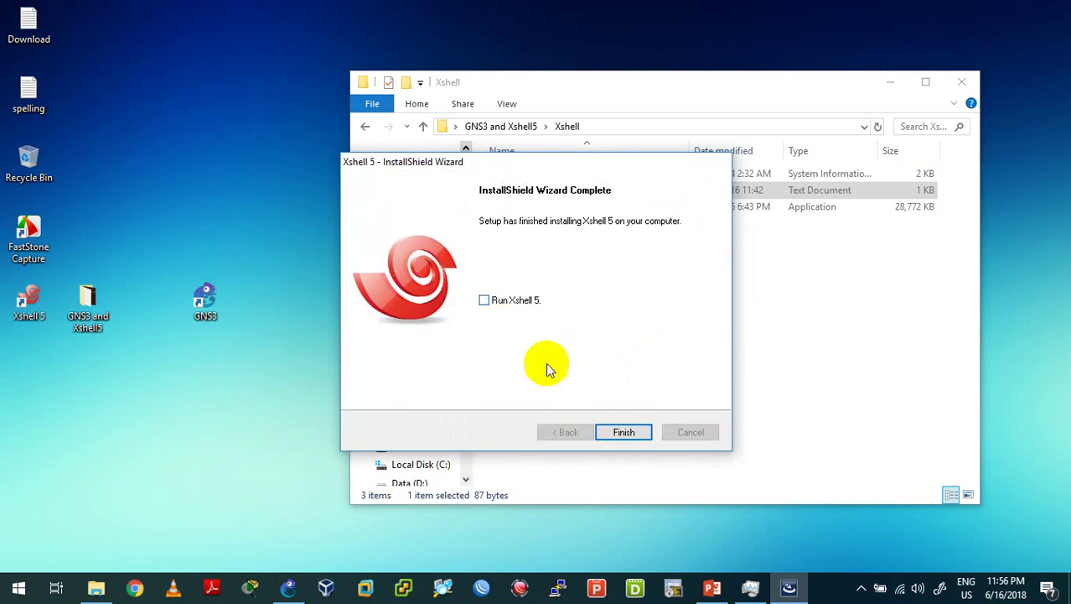
left_click(624, 431)
left_click(963, 83)
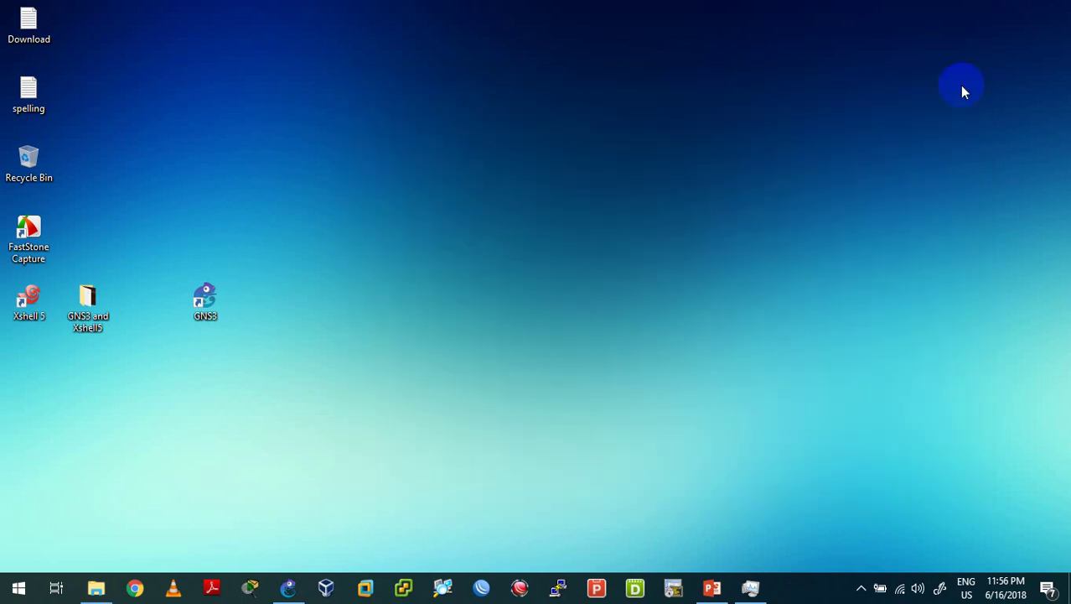
- Switch to GNS3 and open the consoles of R1 and R2, moving R1's console window clear of the two routers
left_click(287, 590)
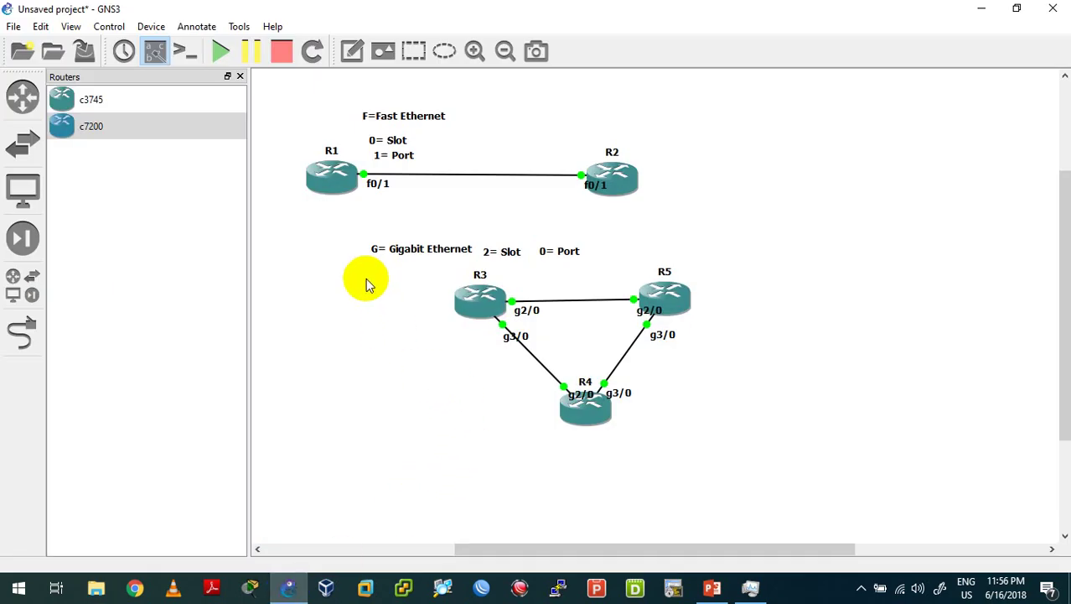
right_click(325, 180)
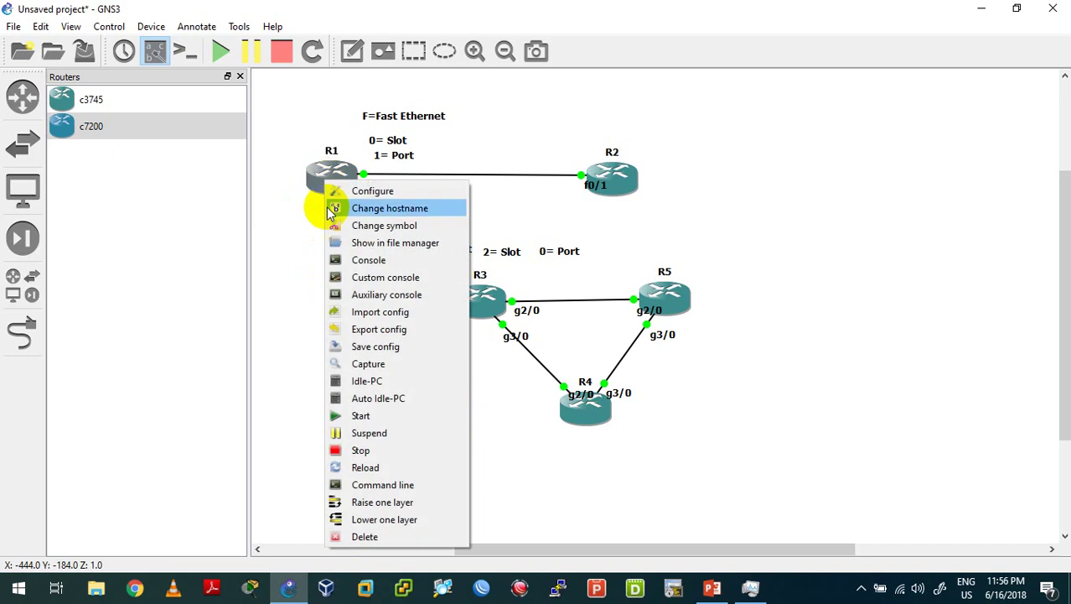
left_click(355, 261)
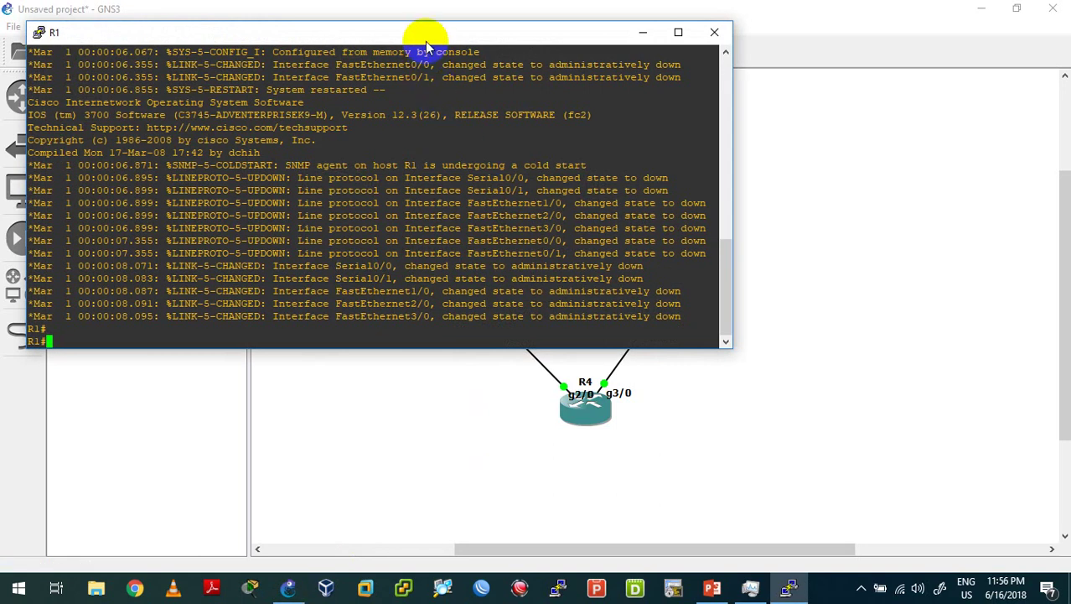
left_click_drag(426, 41, 706, 217)
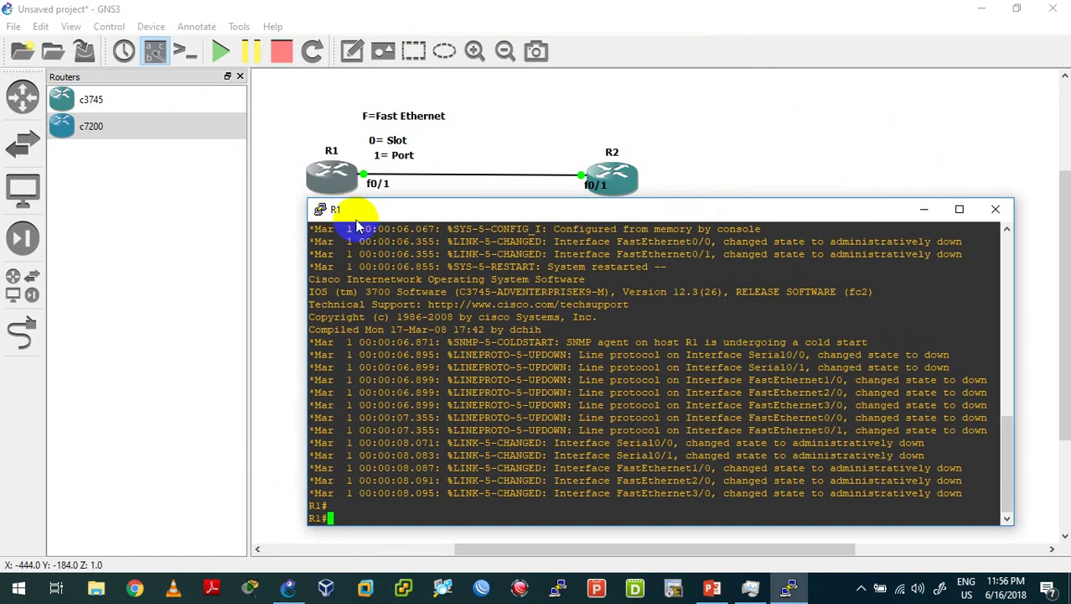
right_click(618, 182)
left_click(657, 263)
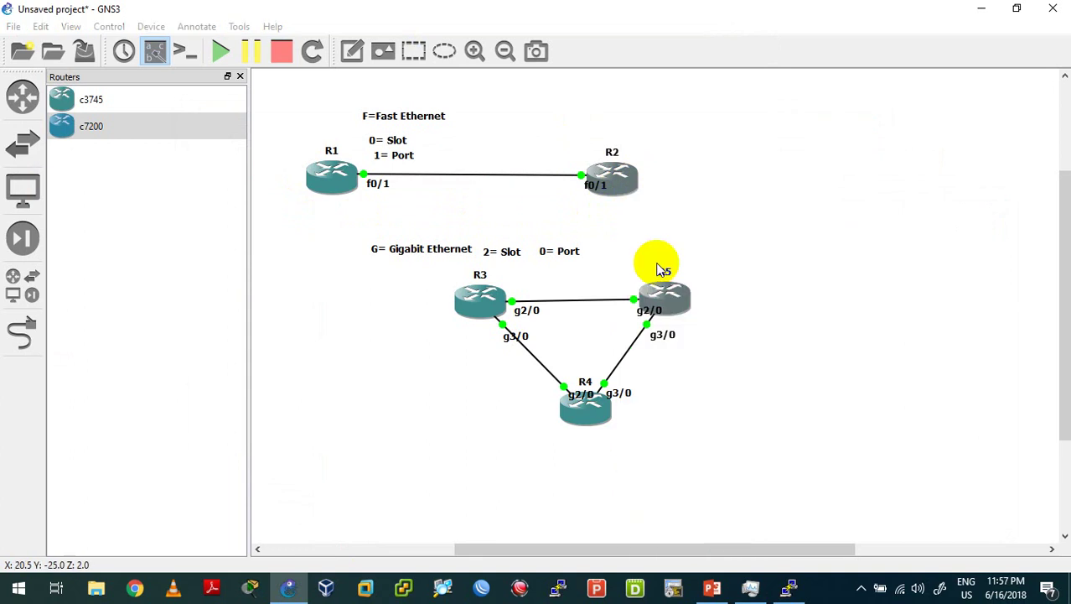
- Close the R1 and R2 console windows, then view the requirements slide in PowerPoint and minimize it to return to GNS3
left_click(737, 62)
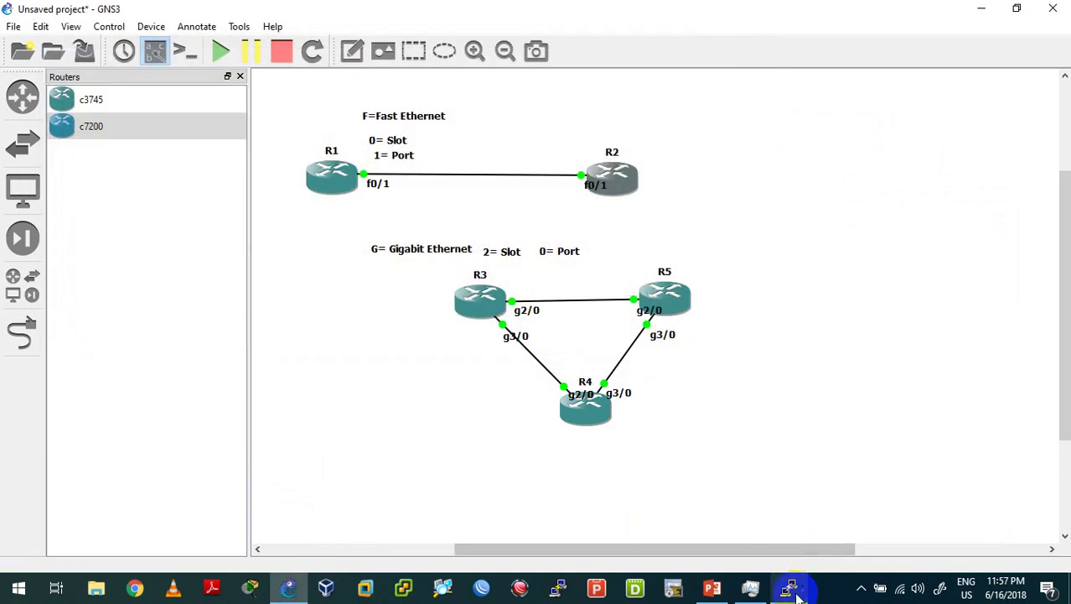
left_click(789, 587)
left_click(926, 381)
left_click(995, 209)
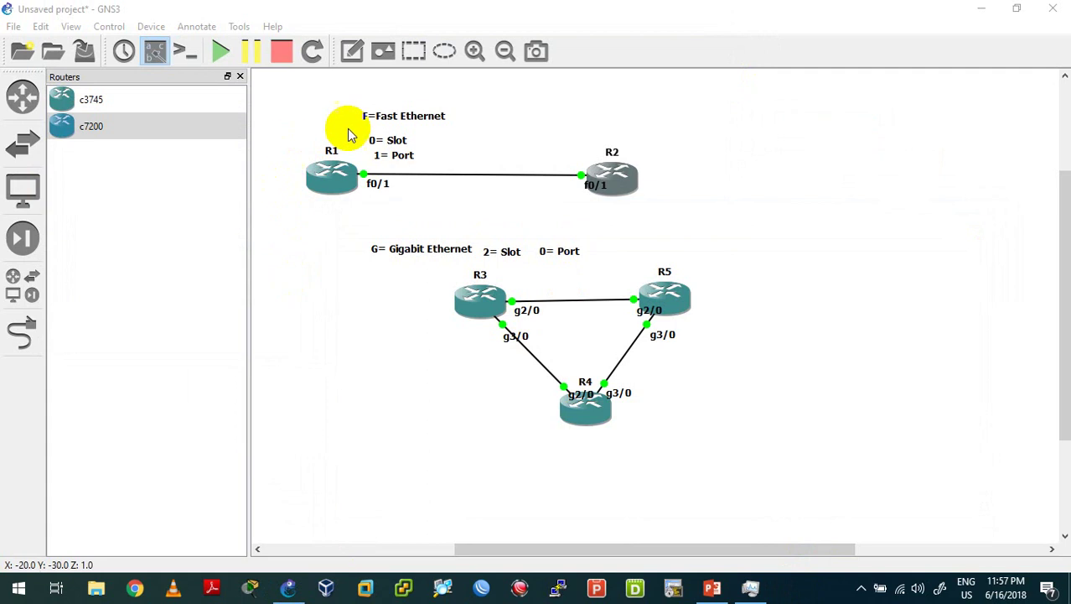
left_click(711, 590)
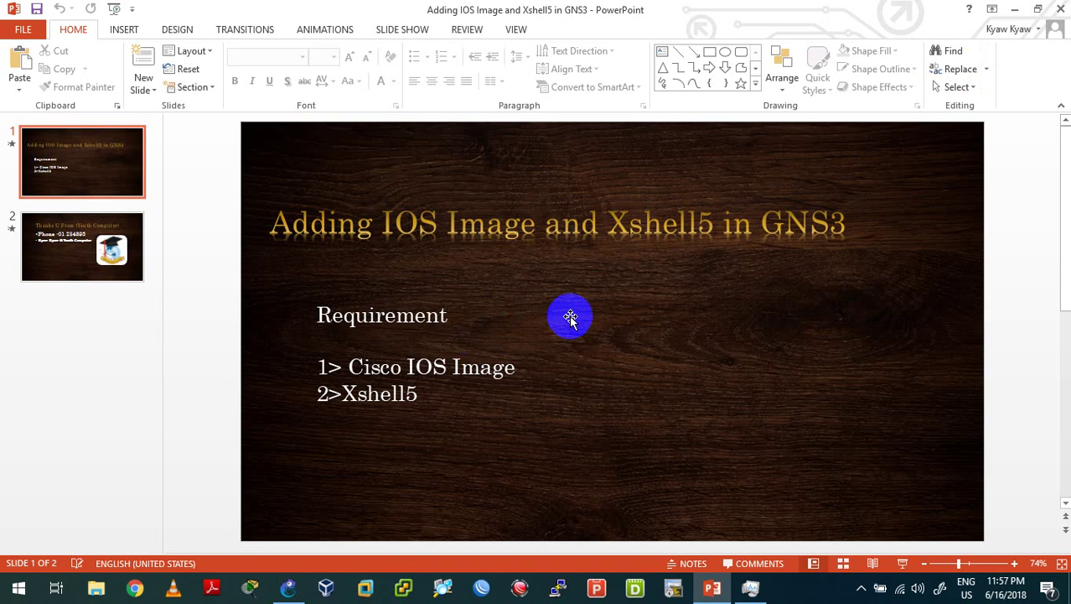
left_click(1012, 13)
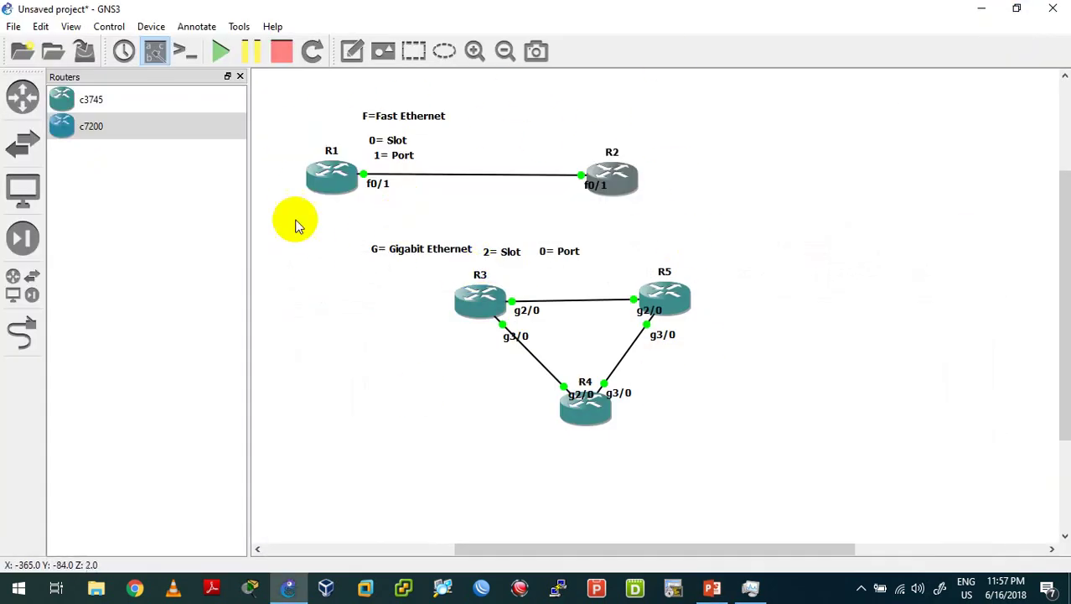
- Set the Telnet console application command in the GNS3 preferences to the predefined Xshell 5 command and accept the preferences
left_click(41, 26)
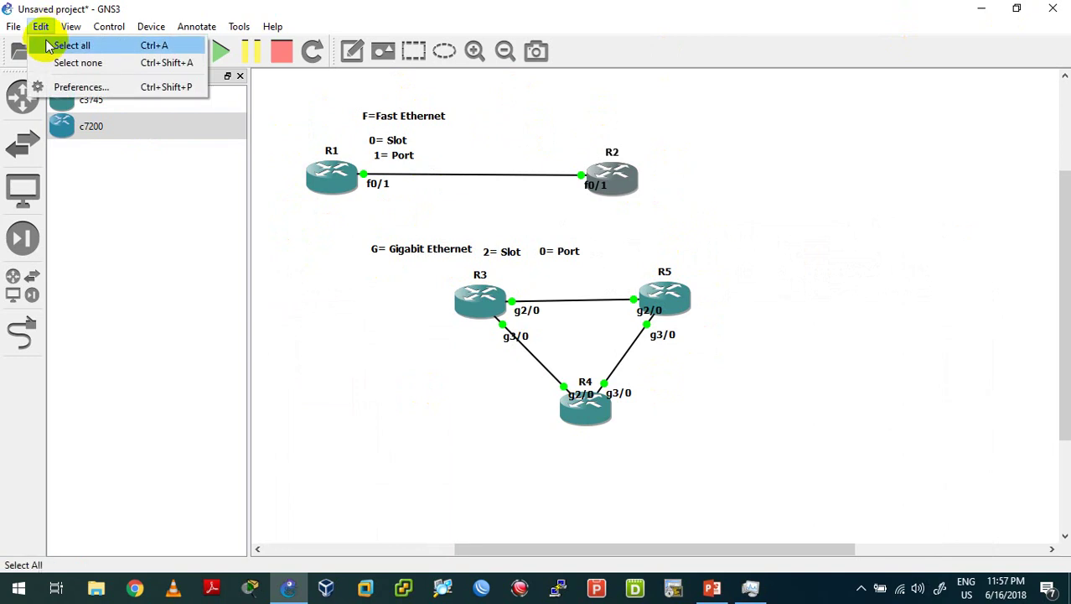
left_click(59, 87)
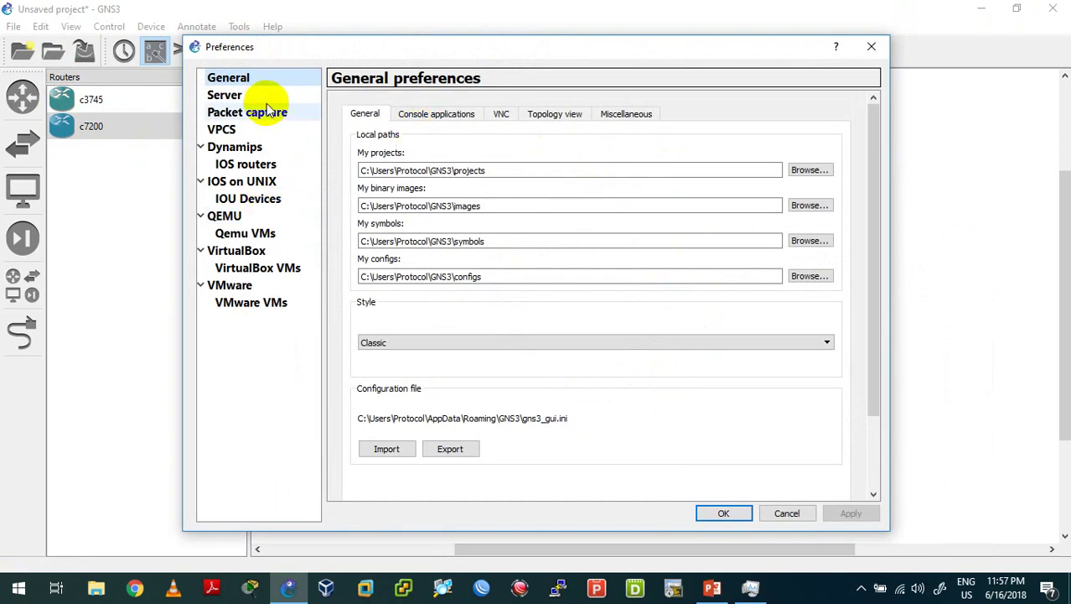
left_click(419, 114)
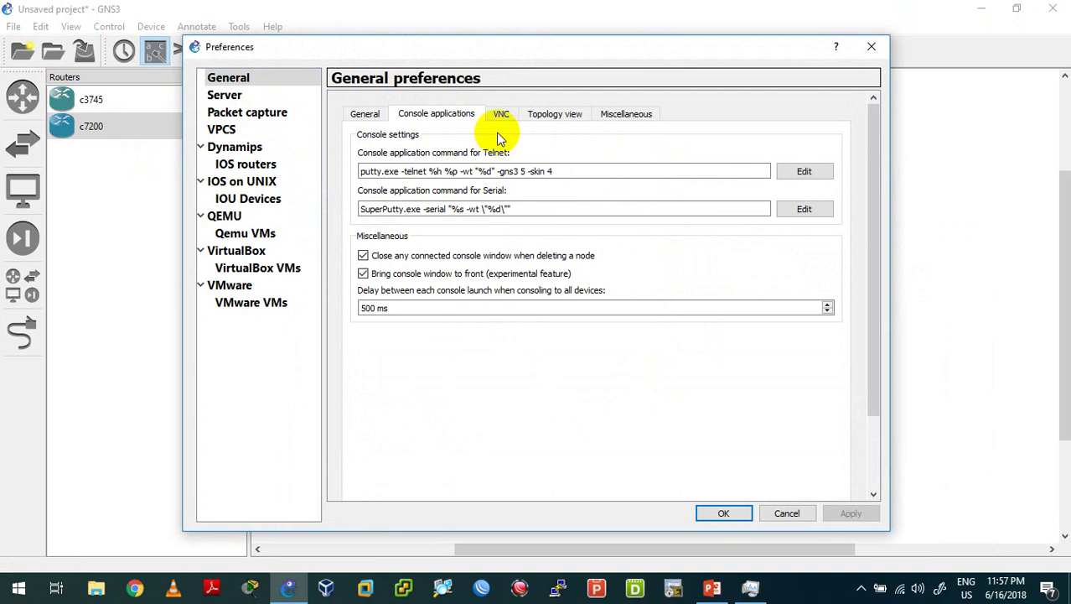
left_click(800, 173)
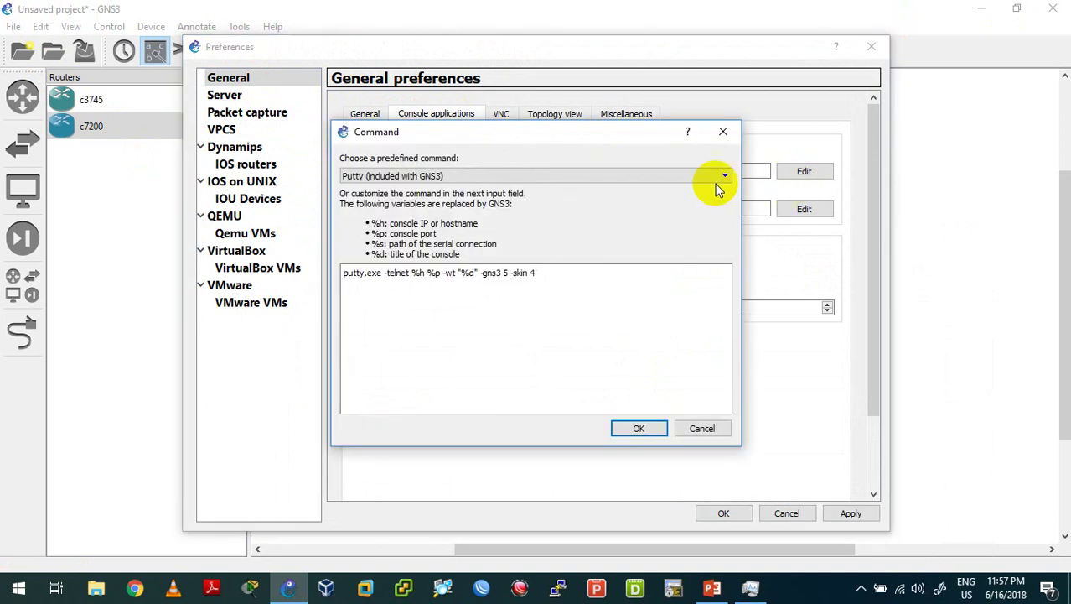
left_click(578, 174)
scroll(702, 242, "down", 1)
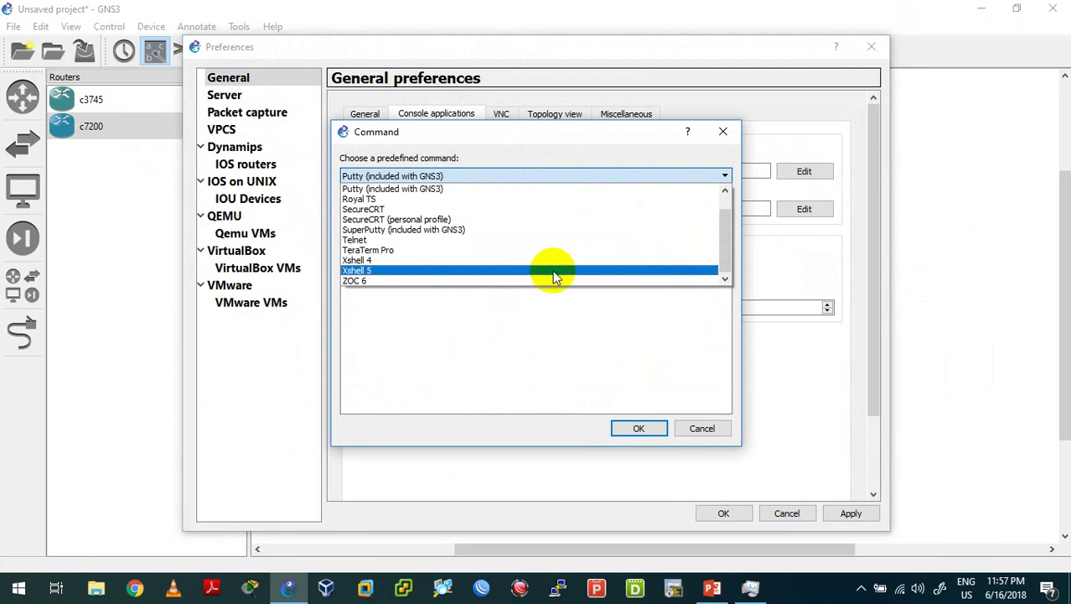
left_click(475, 269)
left_click(386, 173)
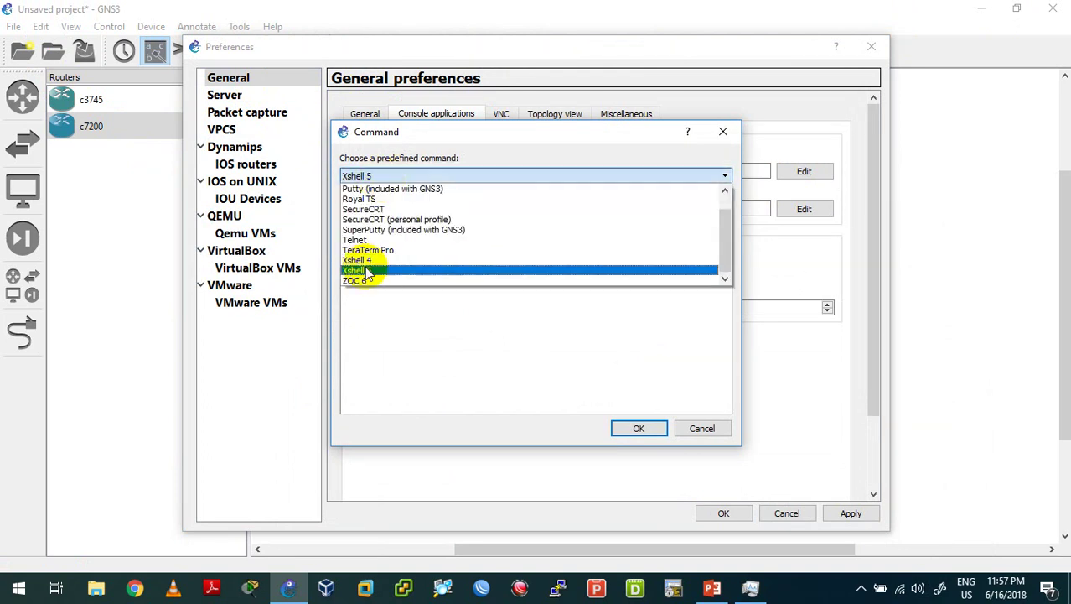
left_click(367, 269)
left_click(633, 428)
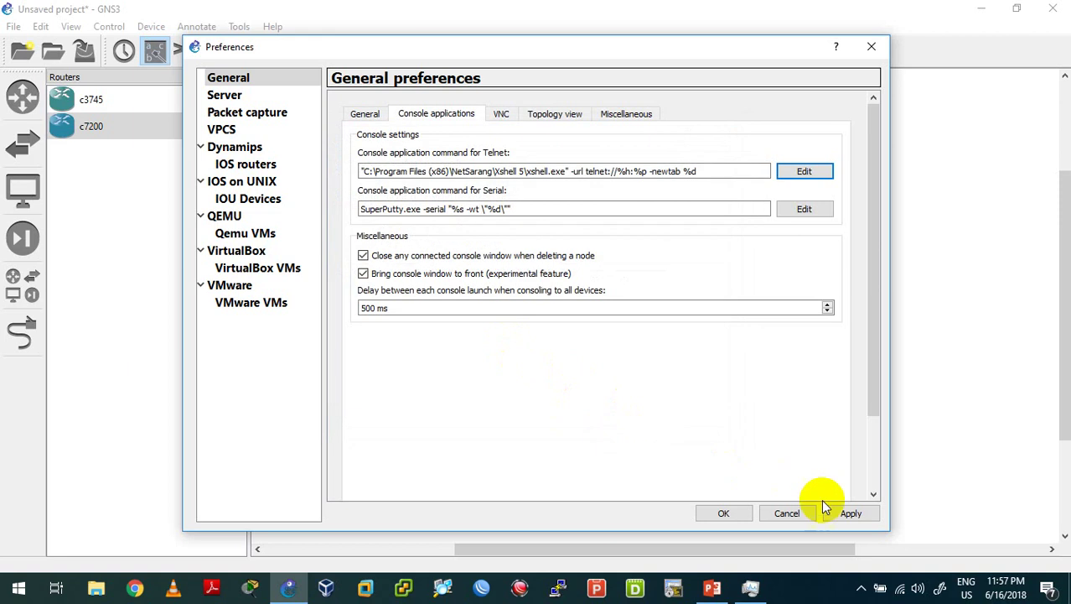
left_click(738, 514)
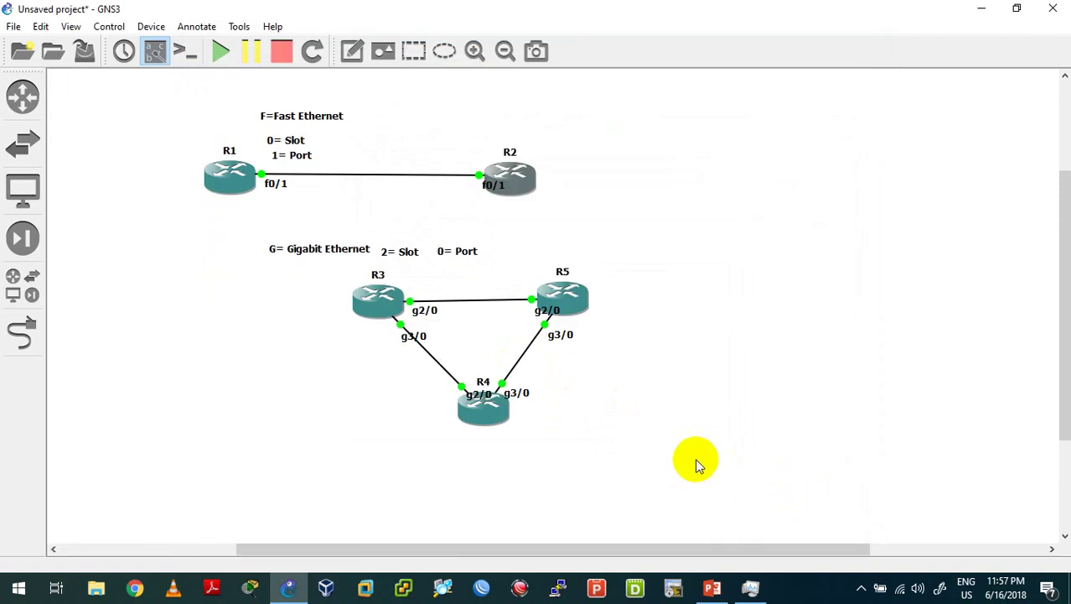
- Open R1's console in Xshell 5 and enter the master password
right_click(229, 186)
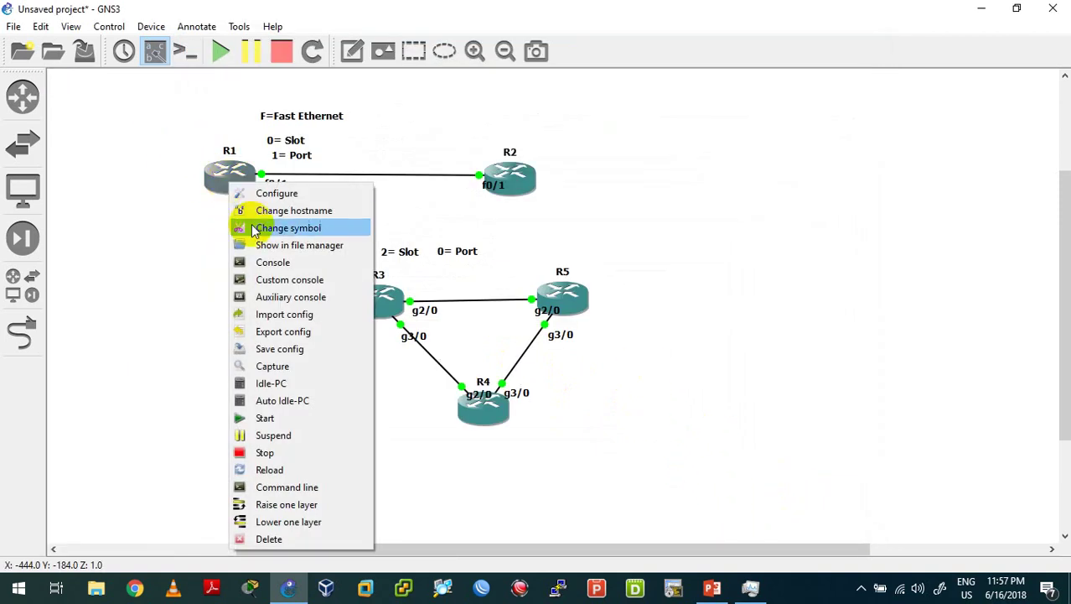
left_click(252, 262)
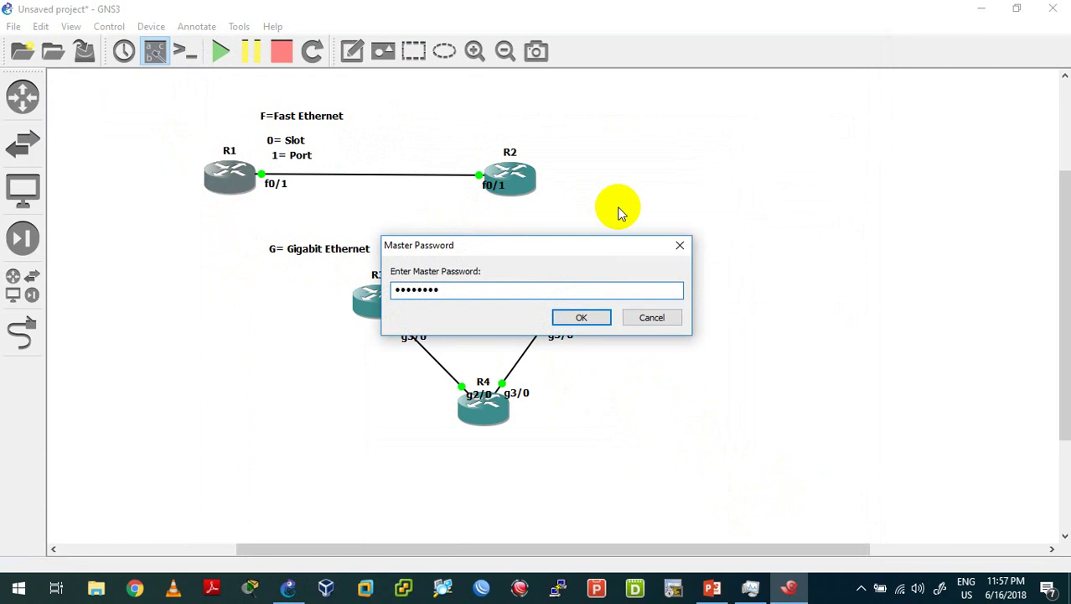
key("Return")
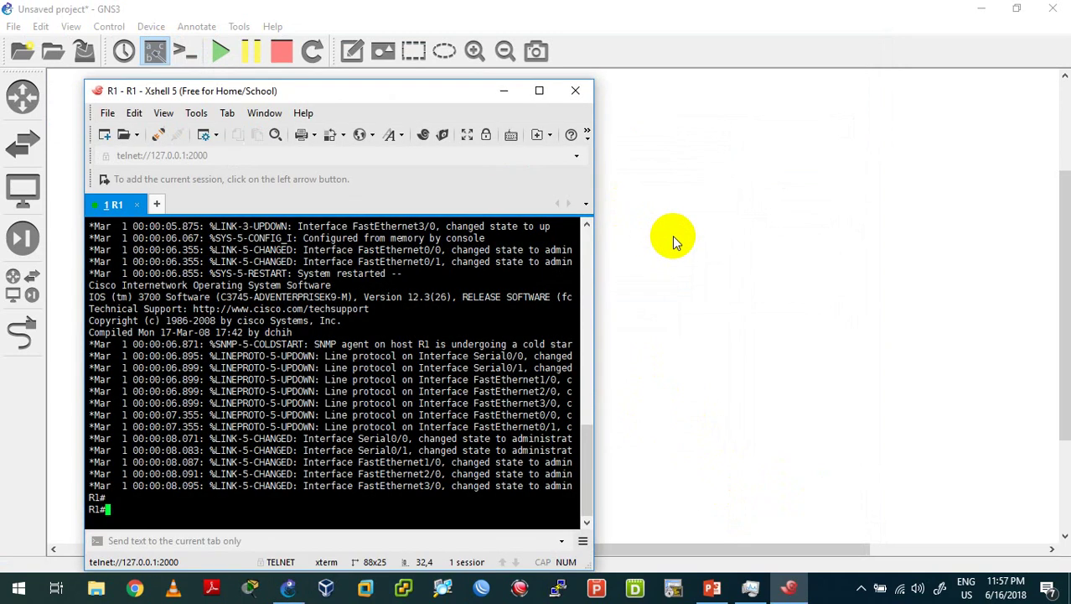
- Return to the topology and open the consoles of R2 and R3 in Xshell 5
left_click(671, 235)
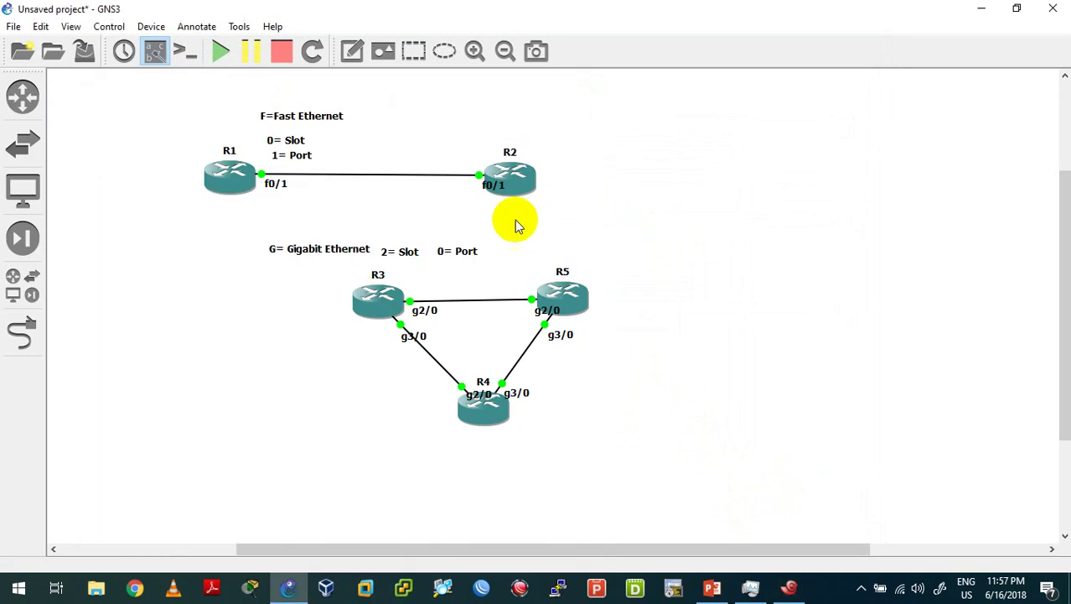
right_click(518, 193)
left_click(576, 269)
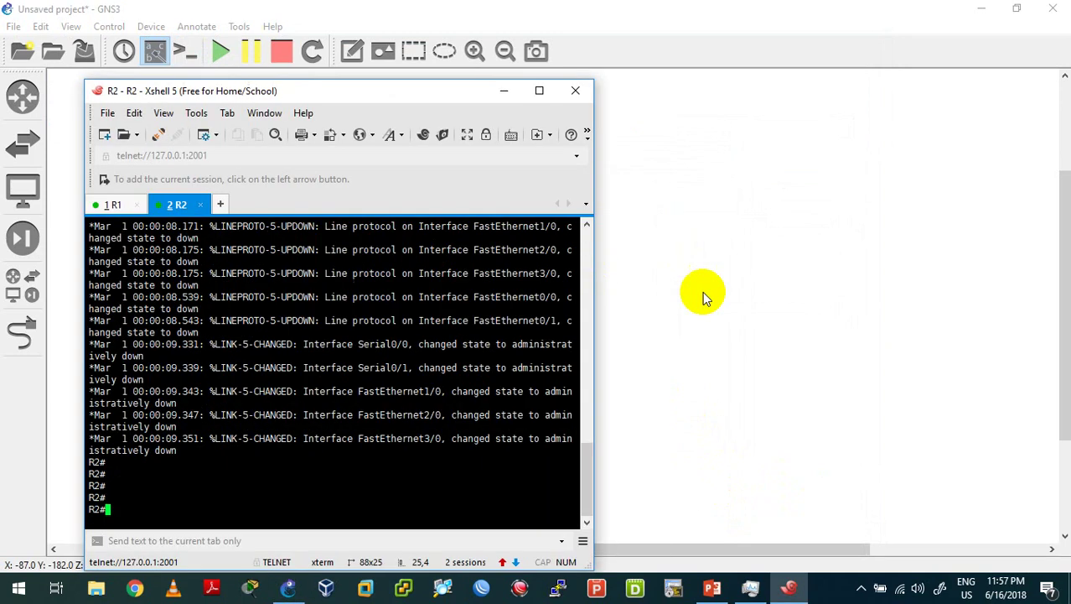
left_click(700, 292)
right_click(387, 325)
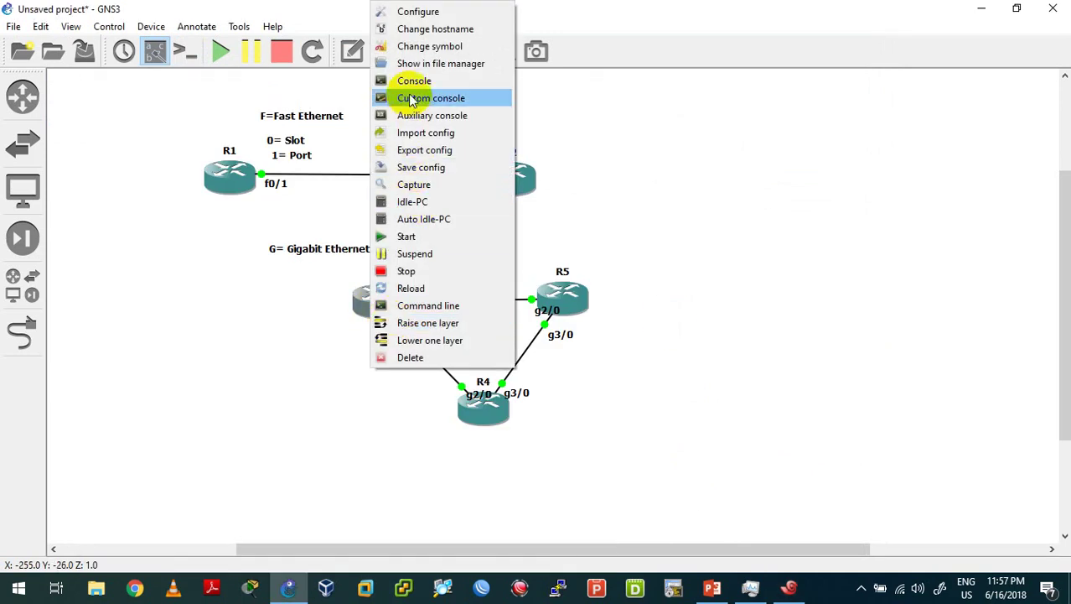
left_click(402, 80)
- Go back to the topology and open the consoles of R4 and R5 in Xshell 5
left_click(760, 305)
right_click(491, 409)
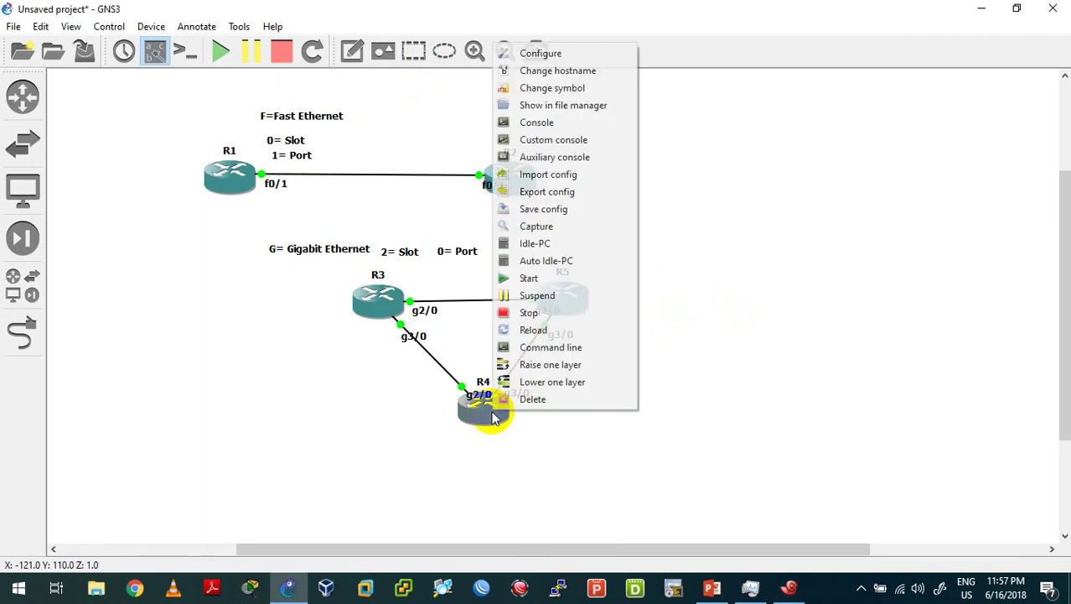
left_click(538, 125)
left_click(729, 287)
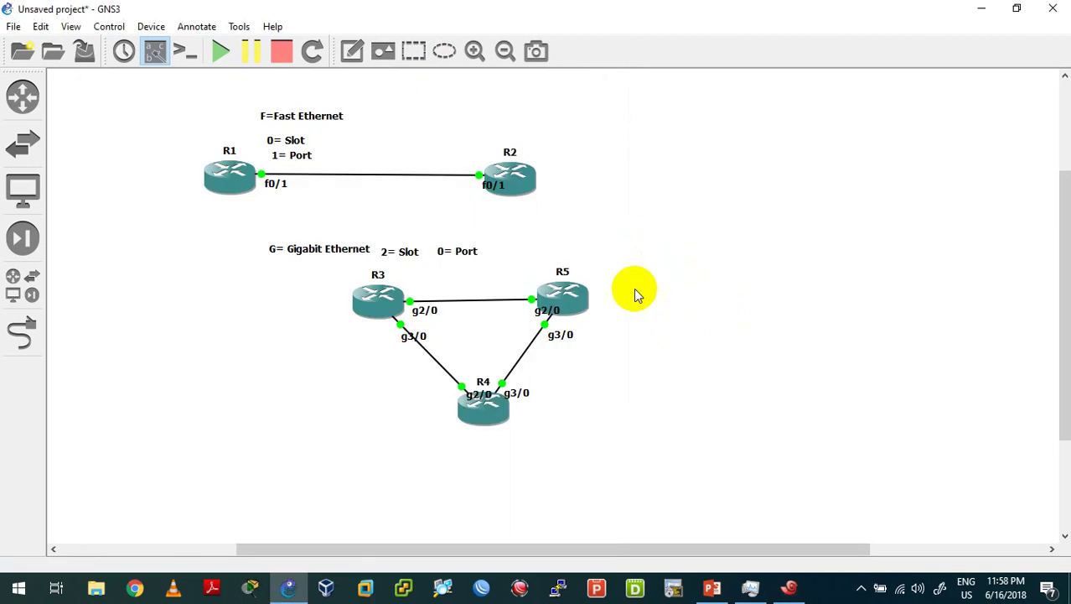
right_click(576, 306)
left_click(621, 80)
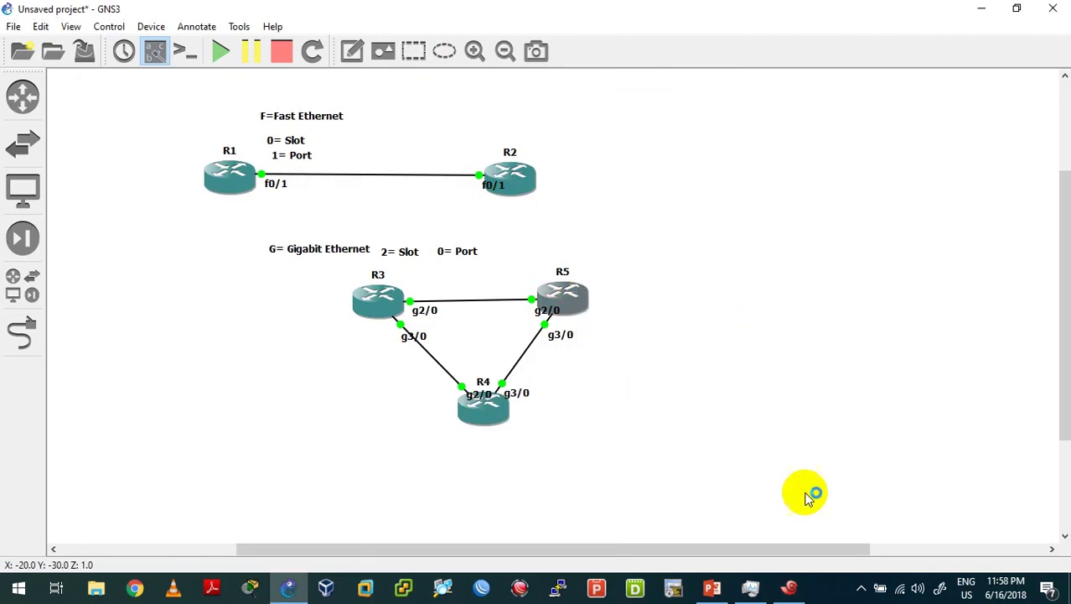
- Bring the Xshell 5 window to the front and move it aside so that R1 in the topology is uncovered
left_click(791, 589)
left_click(789, 587)
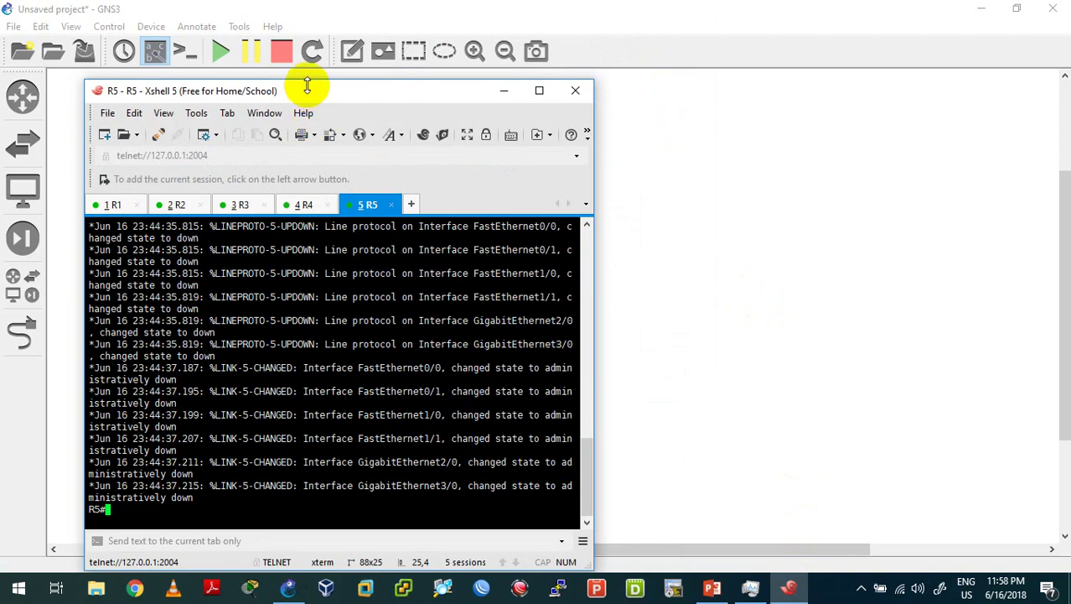
left_click_drag(412, 101, 719, 118)
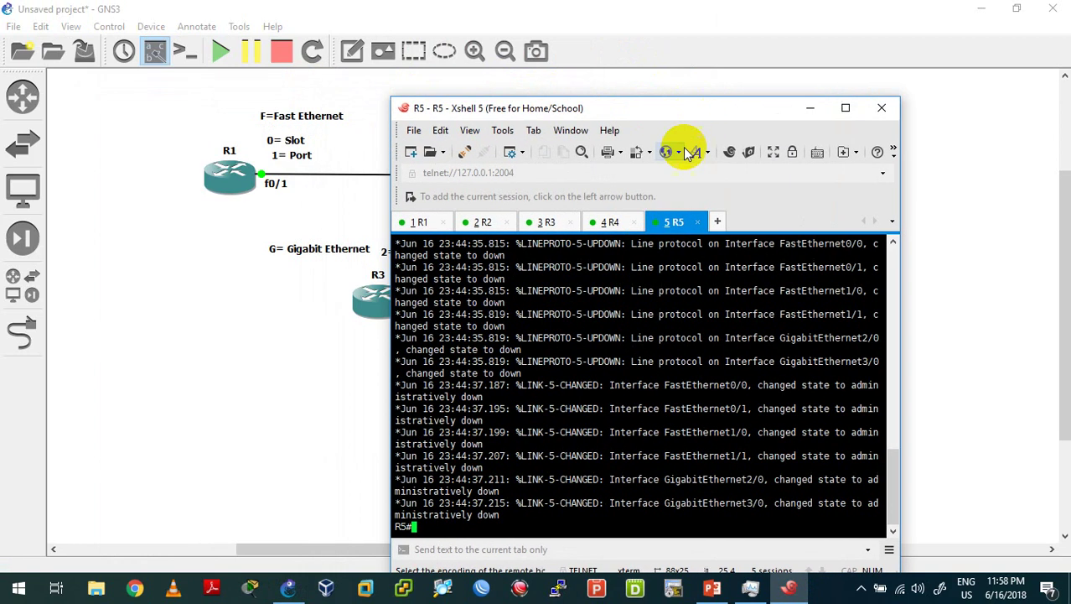